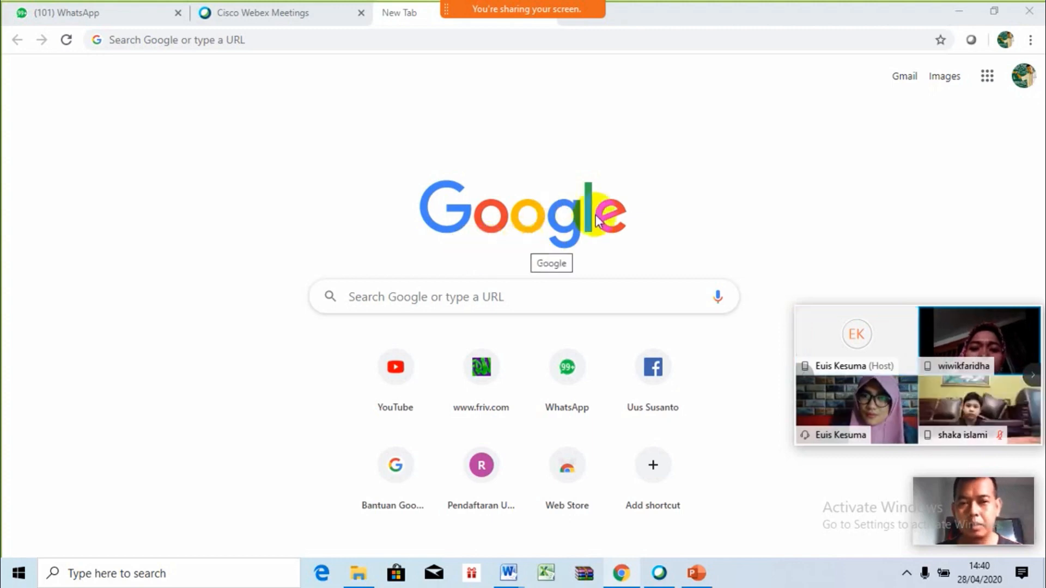
pyautogui.click(297, 49)
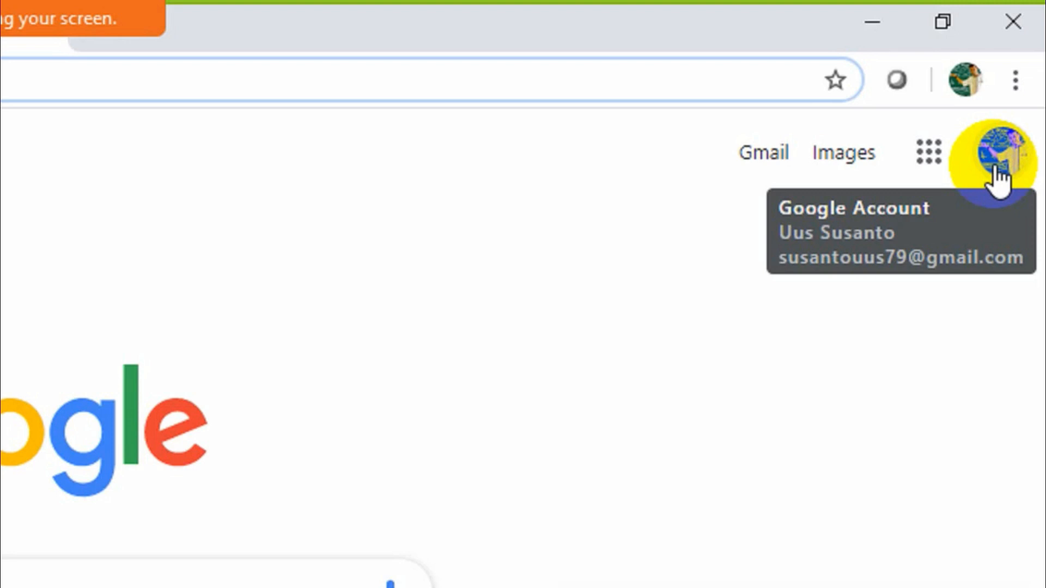
# Move the Webex video panel lower and open the Google apps grid
pyautogui.click(933, 179)
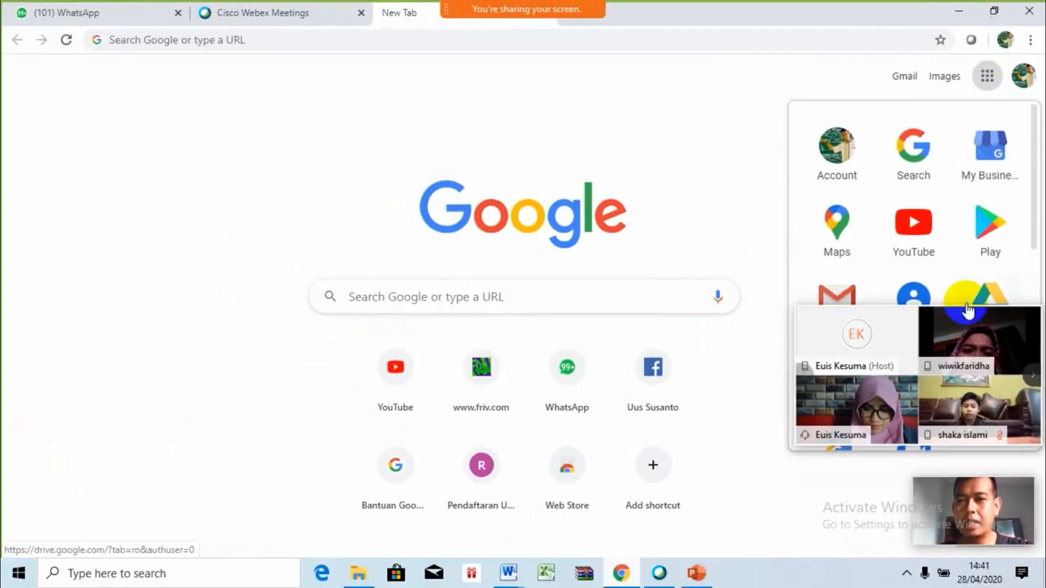
pyautogui.moveTo(902, 321)
pyautogui.mouseDown()
pyautogui.moveTo(895, 420)
pyautogui.moveTo(835, 439)
pyautogui.moveTo(748, 429)
pyautogui.mouseUp()
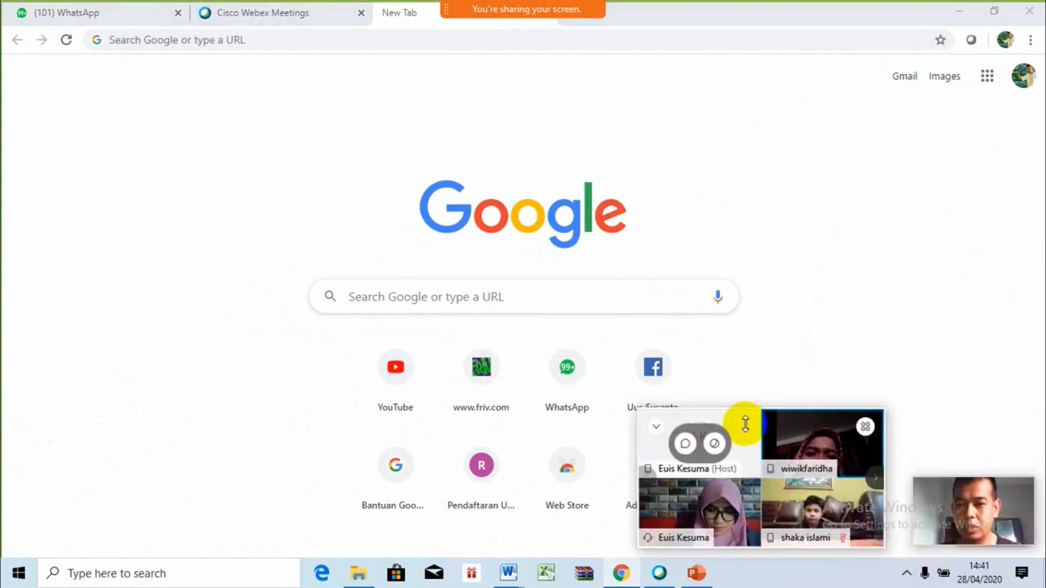
pyautogui.click(988, 78)
pyautogui.click(988, 78)
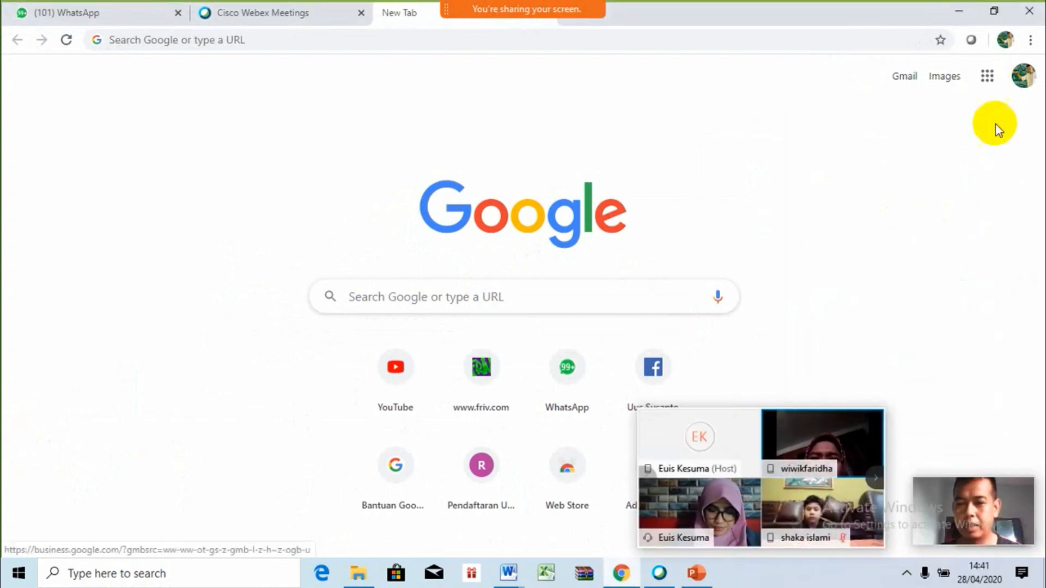
pyautogui.click(987, 78)
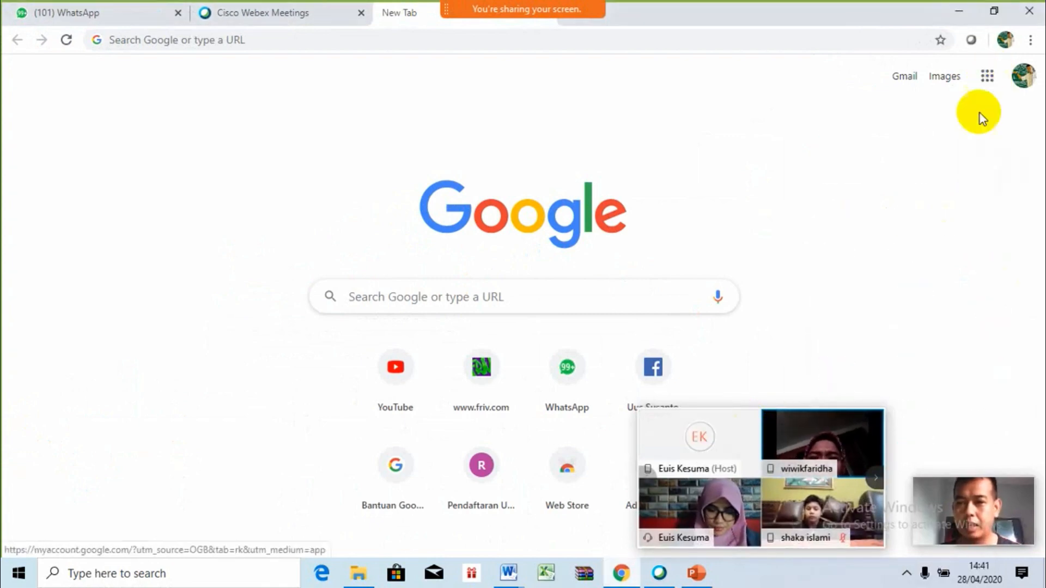
pyautogui.click(990, 75)
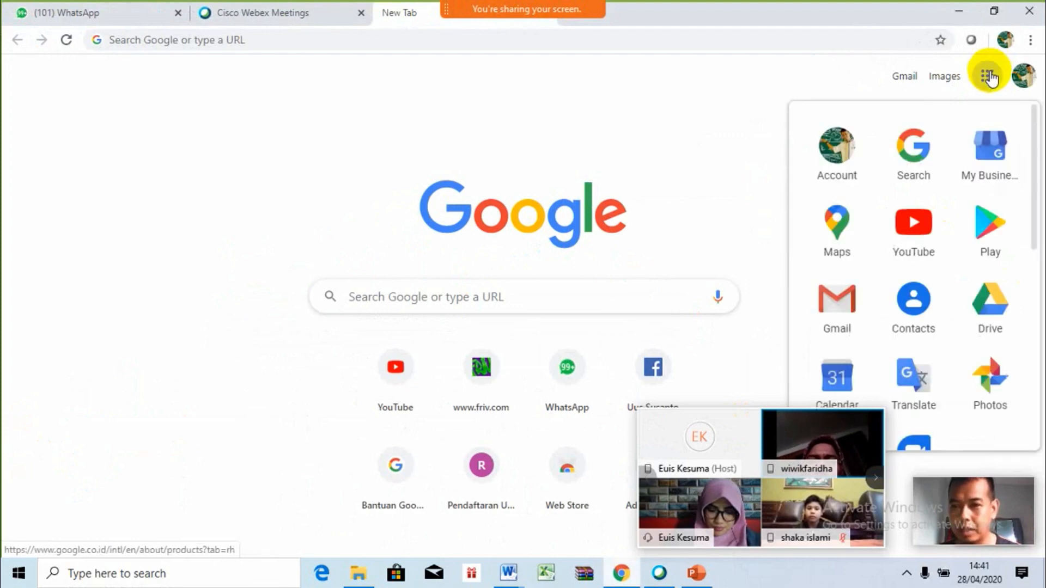
pyautogui.click(990, 75)
pyautogui.click(990, 75)
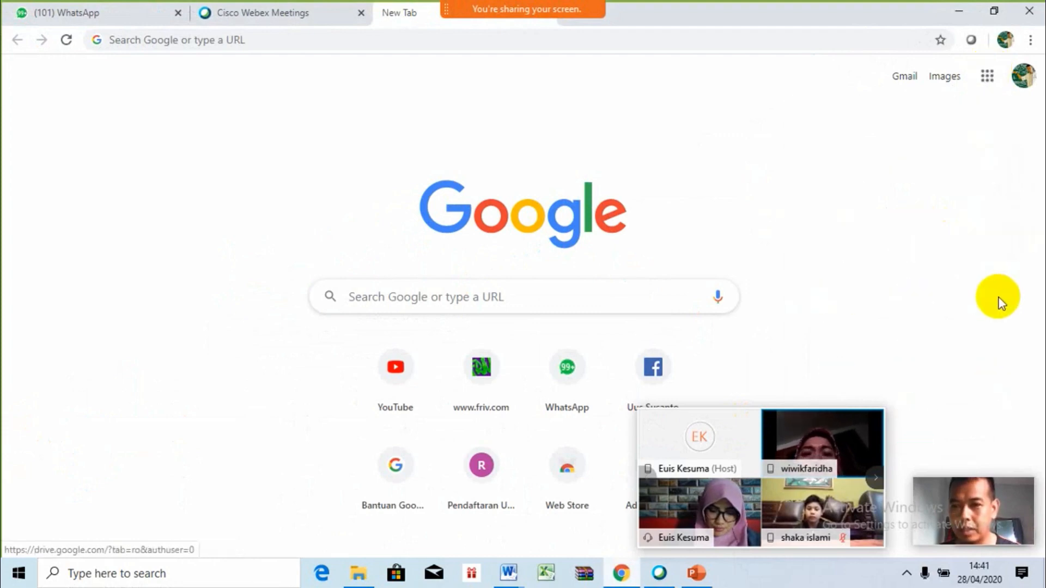
pyautogui.click(988, 76)
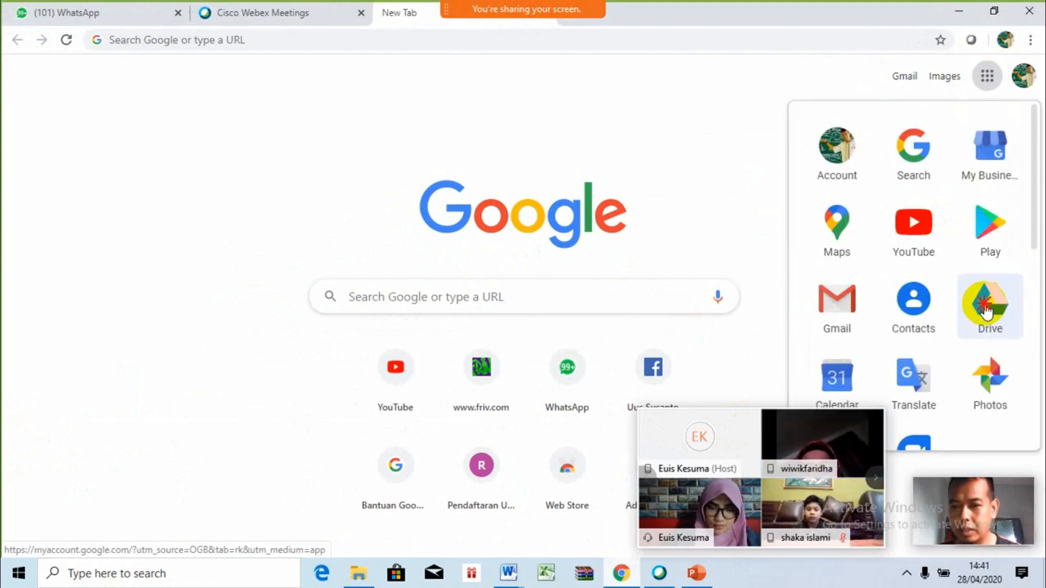
# Go to Google Drive and move the Webex video panel to the right
pyautogui.click(987, 309)
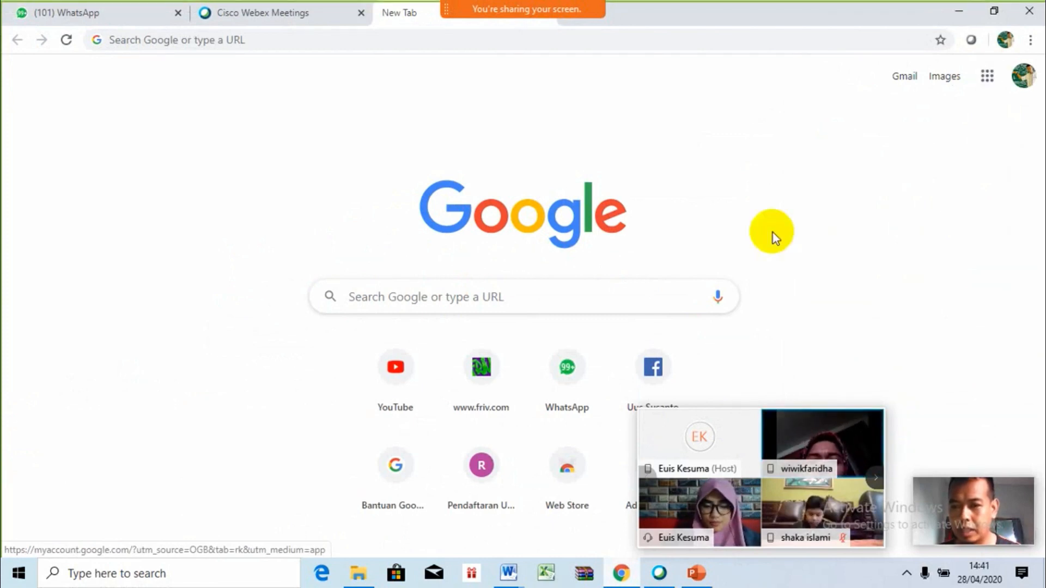
pyautogui.moveTo(734, 412)
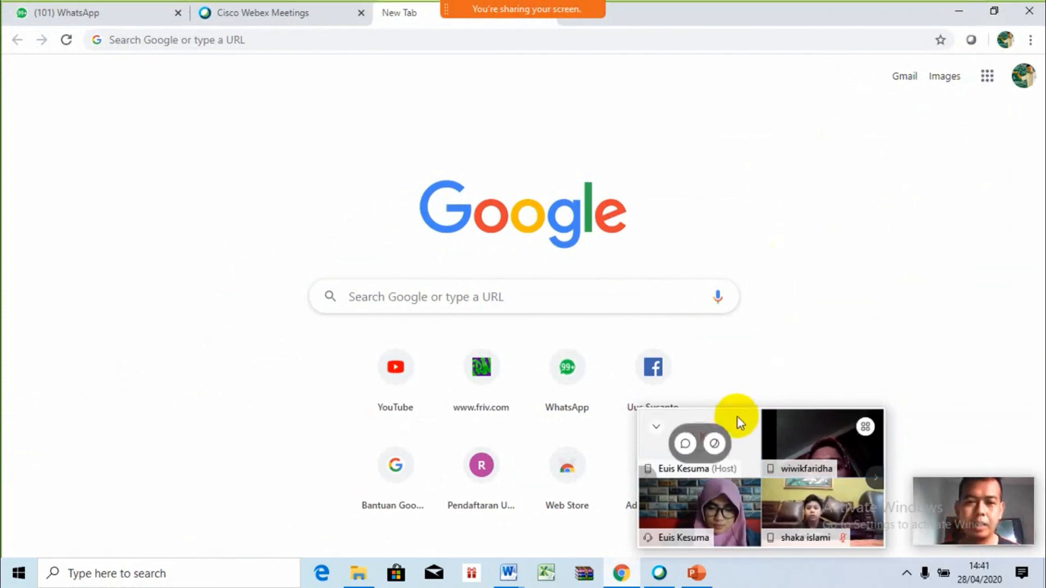
pyautogui.moveTo(738, 418); pyautogui.dragTo(888, 344)
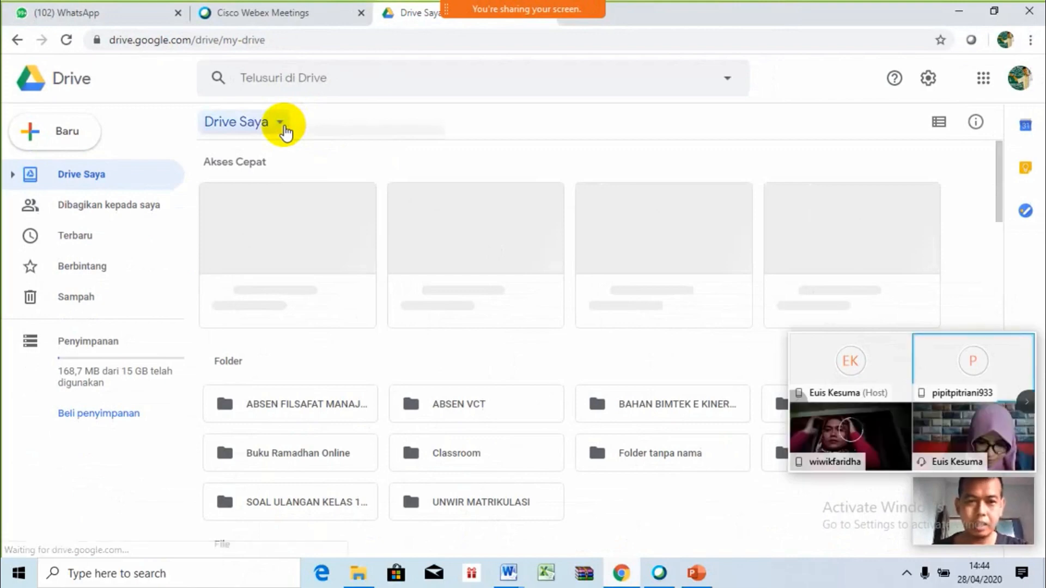
# From the Drive Saya dropdown, choose Folder baru
pyautogui.click(284, 127)
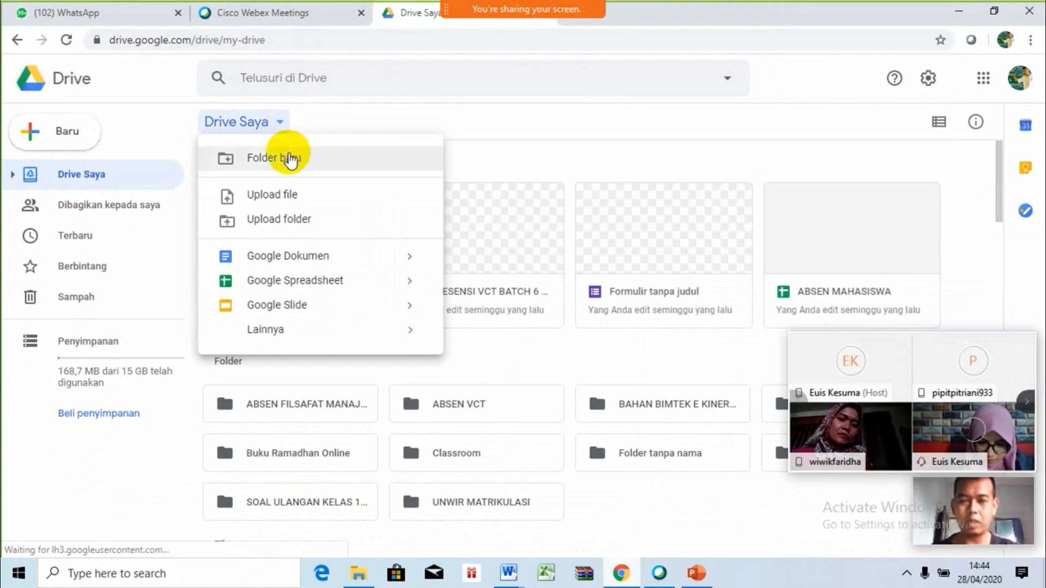
pyautogui.click(290, 158)
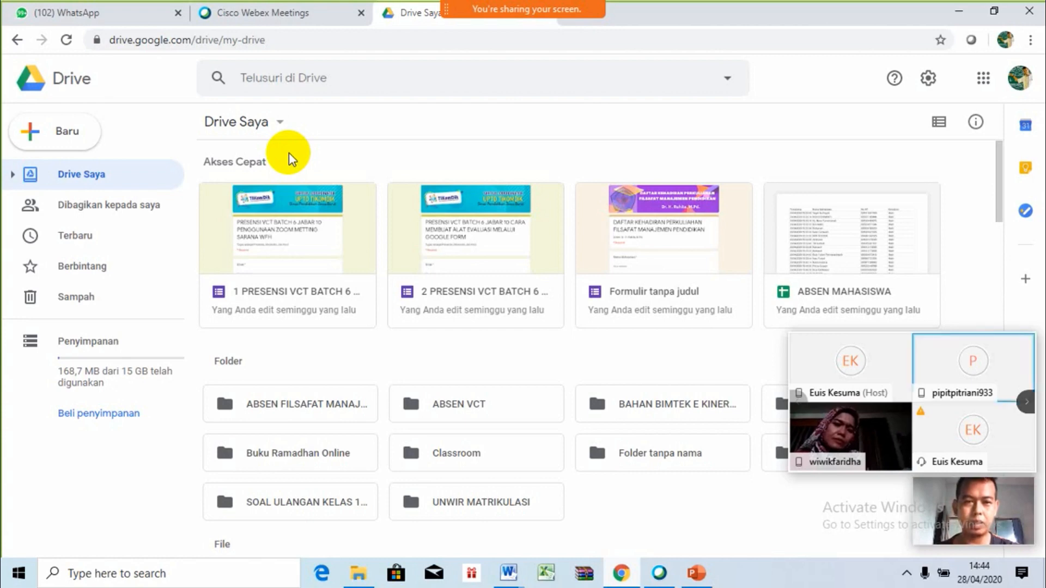
# Name the new folder 'ALAT EVALUASI KELAS VI' and create it with BUAT
pyautogui.hotkey('shift', 'f')
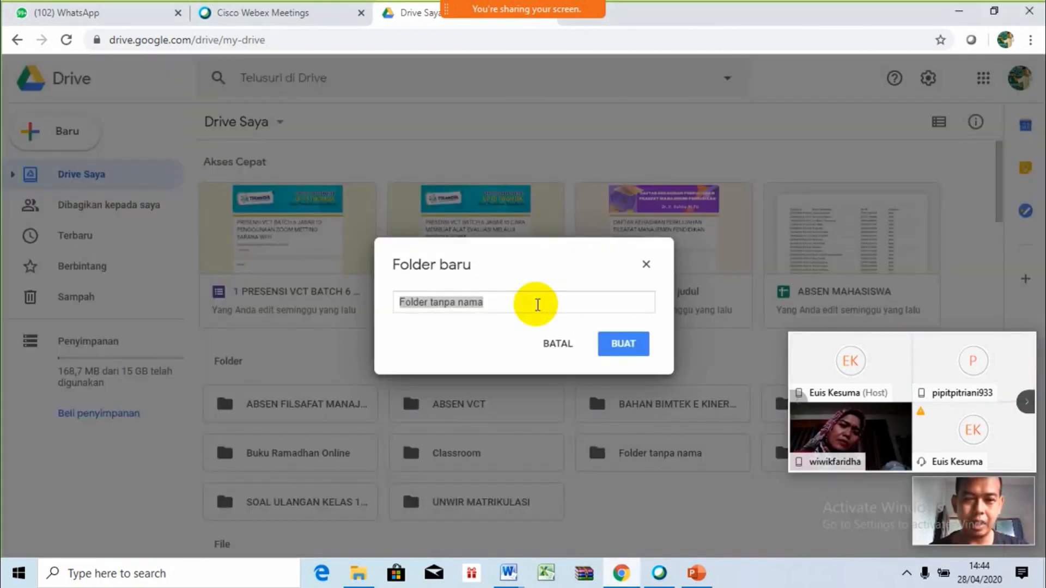
pyautogui.click(537, 304)
pyautogui.press('BackSpace')
pyautogui.press('BackSpace')
pyautogui.press('BackSpace')
pyautogui.press('BackSpace')
pyautogui.press('BackSpace')
pyautogui.press('BackSpace')
pyautogui.press('BackSpace')
pyautogui.press('BackSpace')
pyautogui.press('BackSpace')
pyautogui.press('BackSpace')
pyautogui.press('BackSpace')
pyautogui.press('BackSpace')
pyautogui.press('BackSpace')
pyautogui.press('BackSpace')
pyautogui.press('BackSpace')
pyautogui.press('BackSpace')
pyautogui.press('BackSpace')
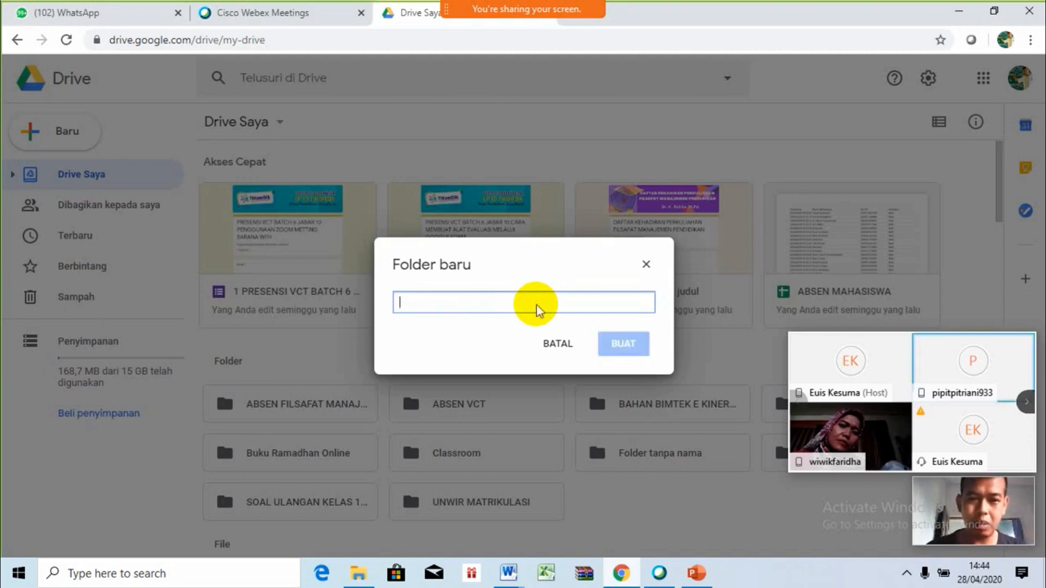
pyautogui.write('ALAT EV')
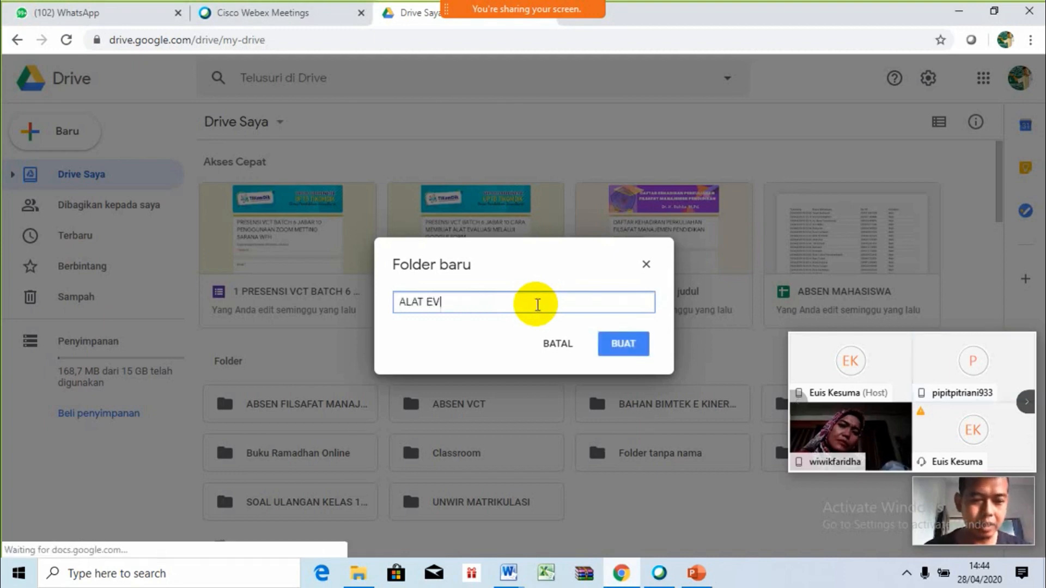
pyautogui.write('ALUASI KEL')
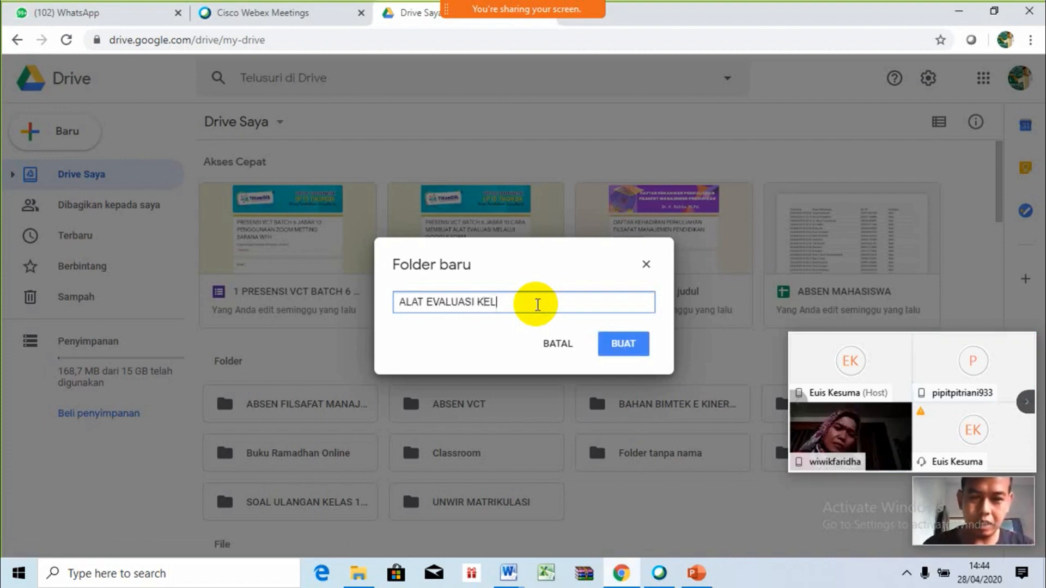
pyautogui.write('AS VI')
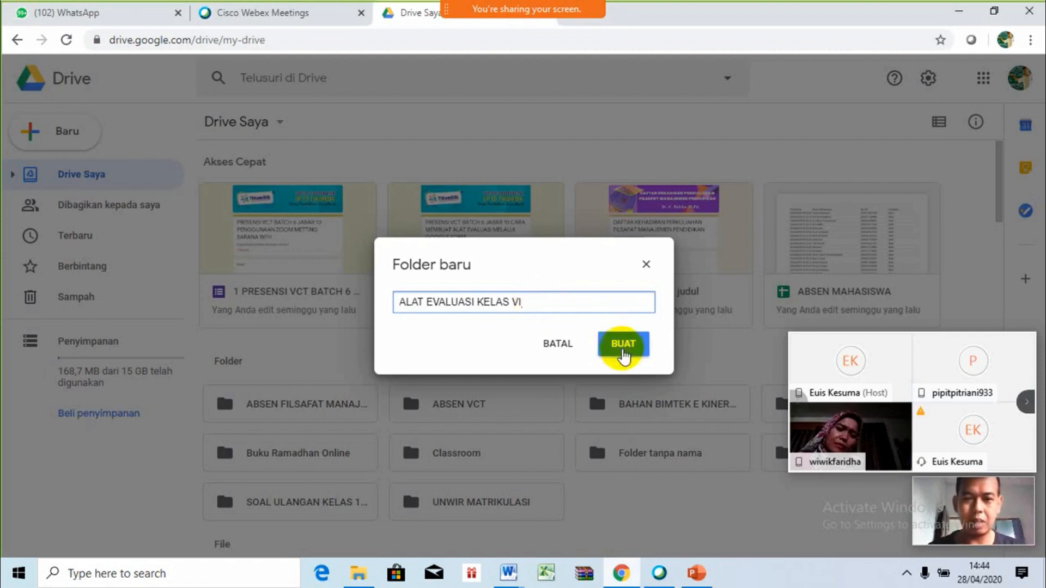
pyautogui.click(623, 355)
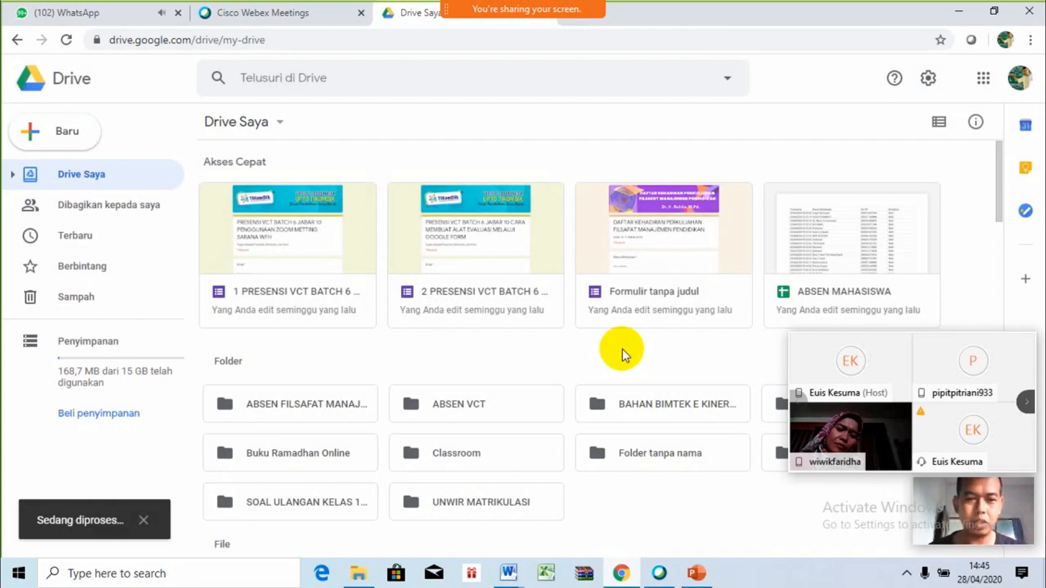
# Scroll down to the folders and open ALAT EVALUASI KELAS VI
pyautogui.scroll(-2, 942, 261)
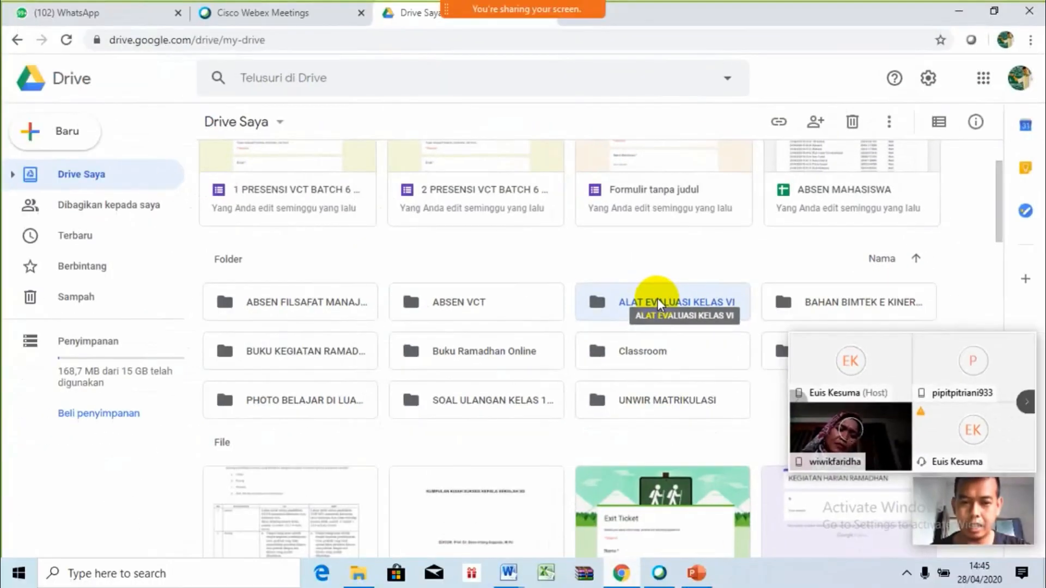
pyautogui.click(456, 352)
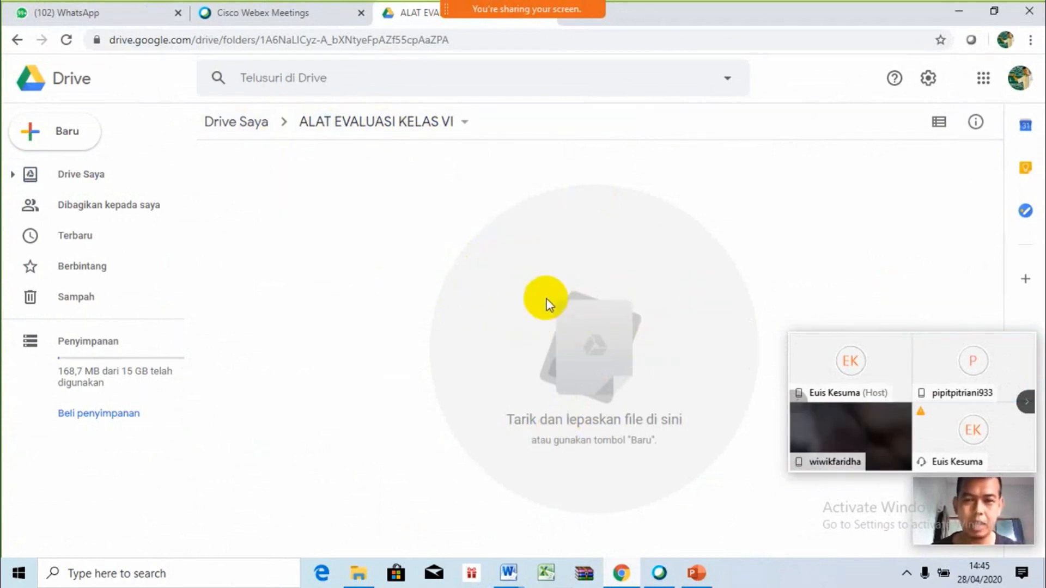
# Add a blank Google Formulir to the folder via the right-click Lainnya menu
pyautogui.rightClick(529, 296)
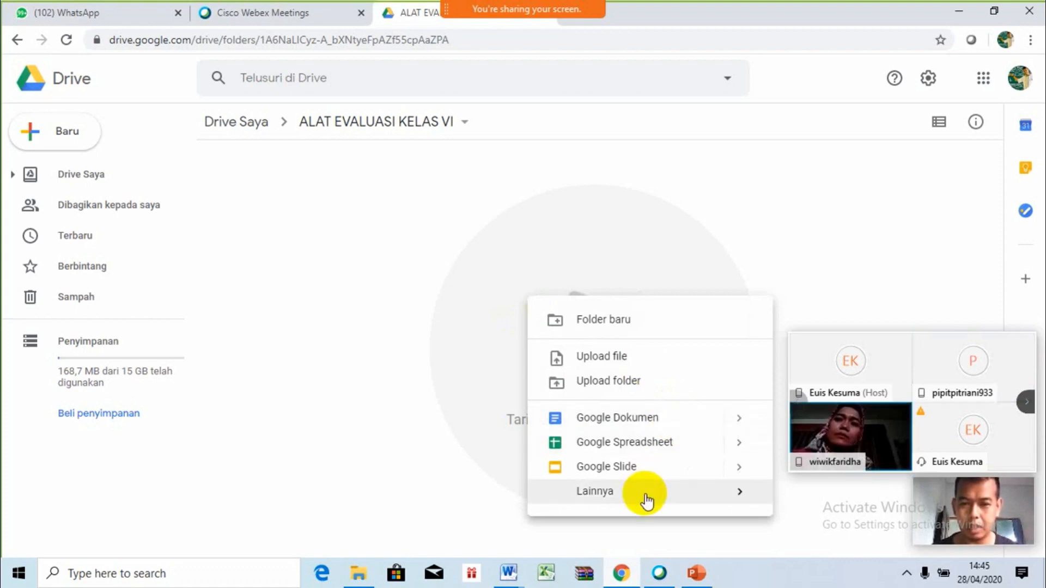
pyautogui.moveTo(647, 500)
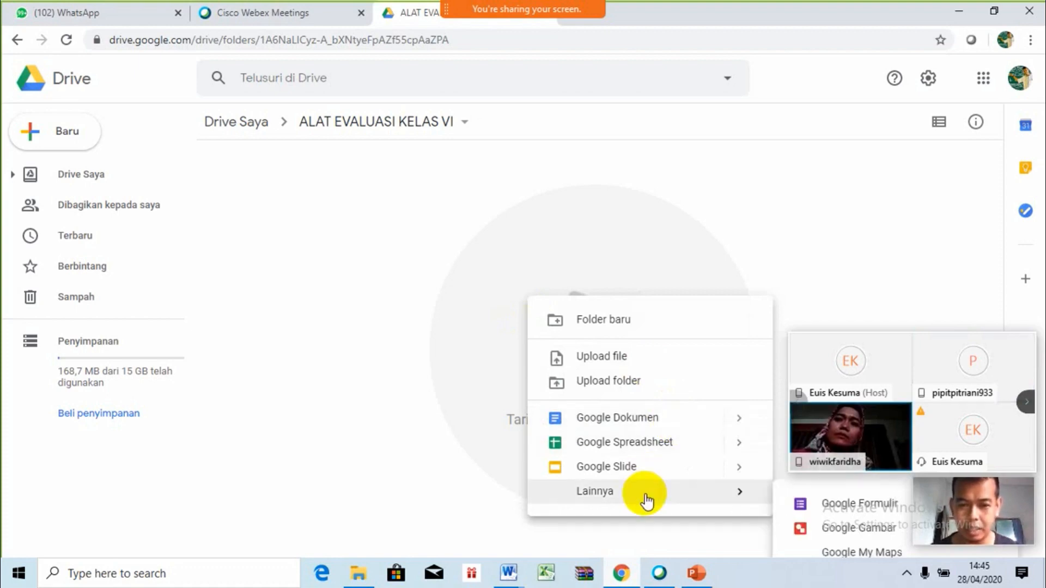
pyautogui.click(808, 507)
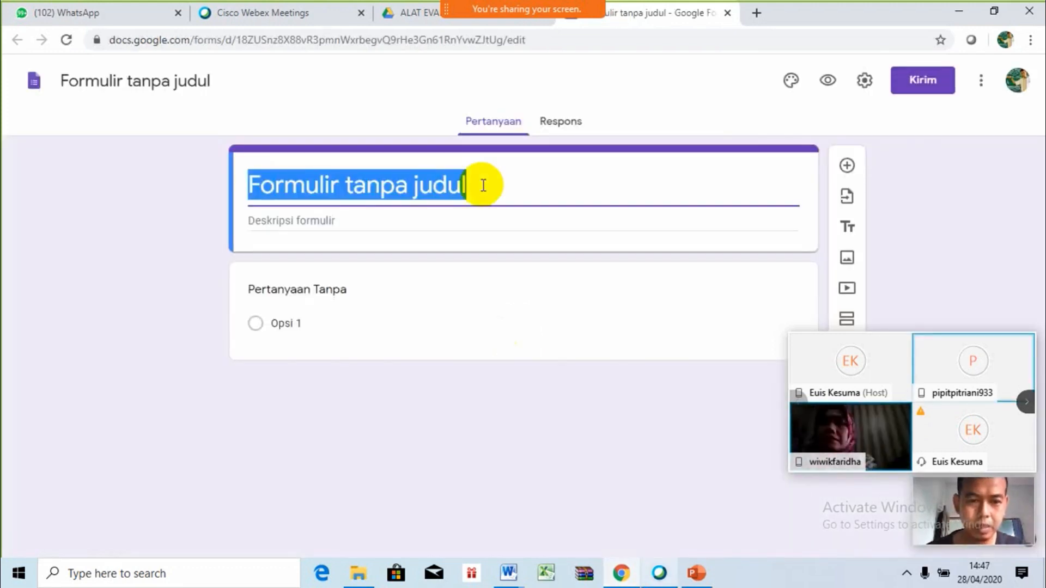
# Title the form 'ULANGAN MATEMATIKA KELAS VI A' and select the first question card
pyautogui.write('ULANGAN MAT')
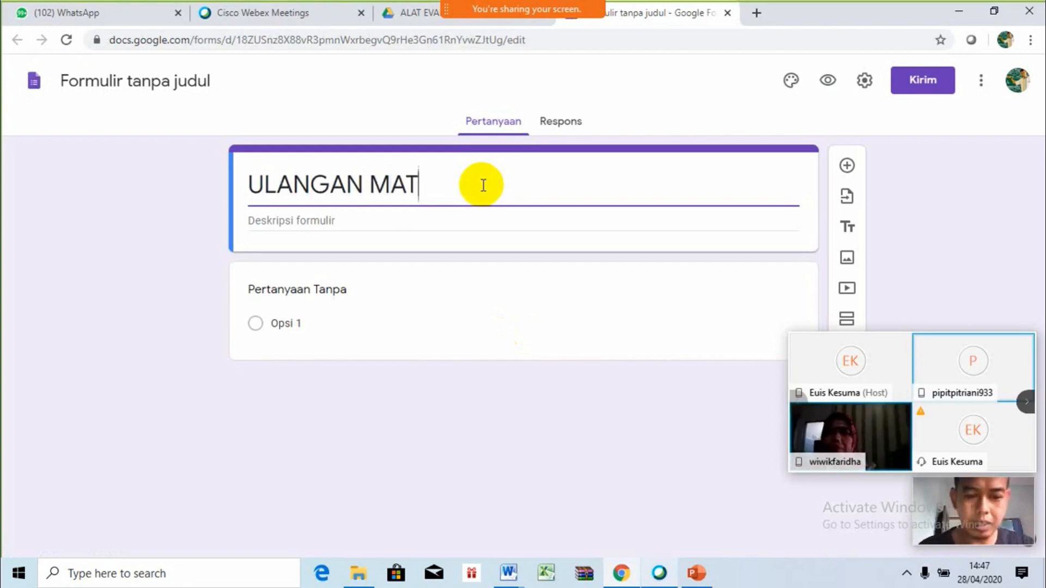
pyautogui.write('EMATIKA ')
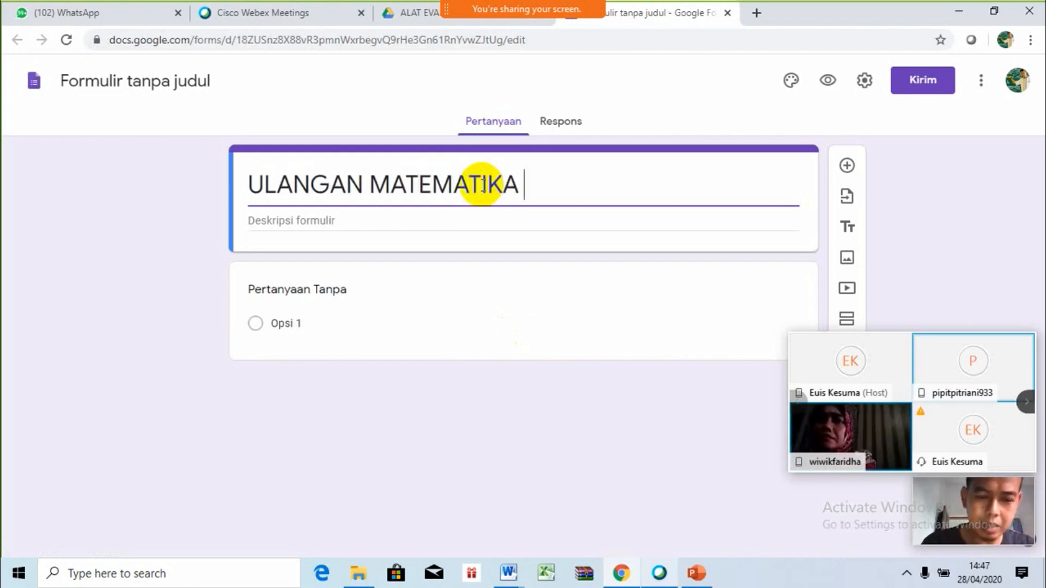
pyautogui.write('KELAS ')
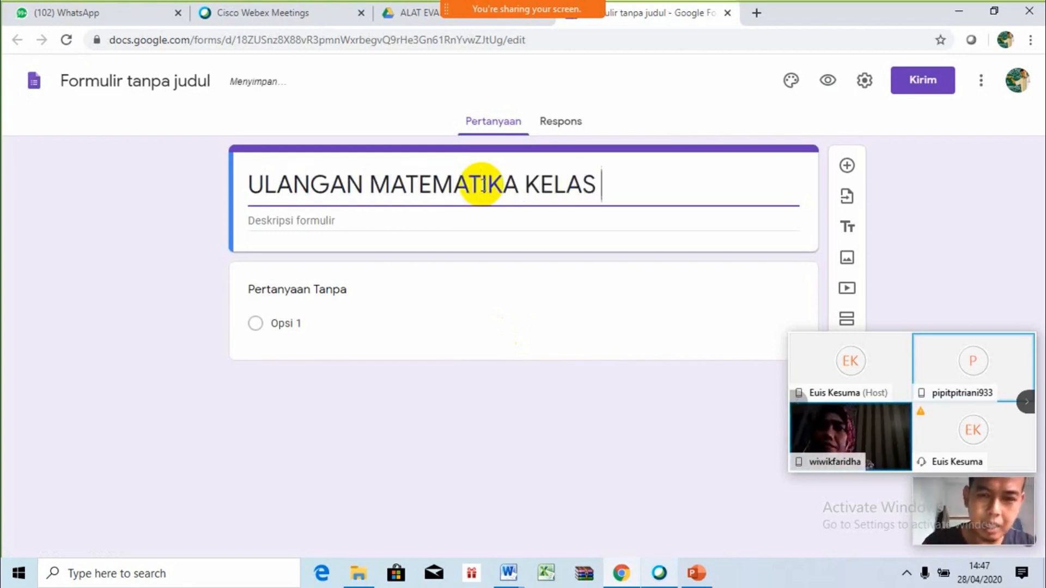
pyautogui.write('VI')
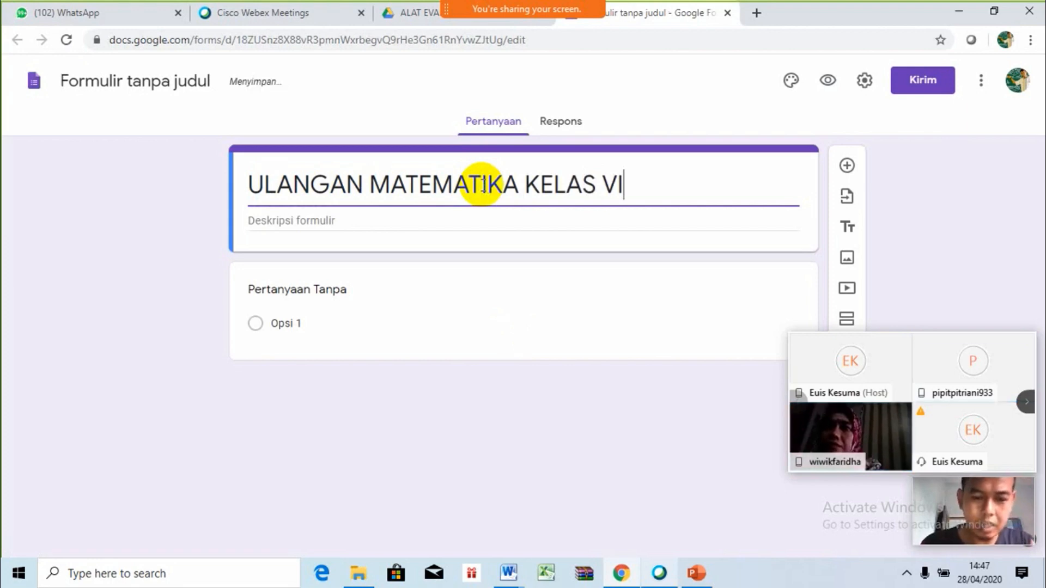
pyautogui.write(' A')
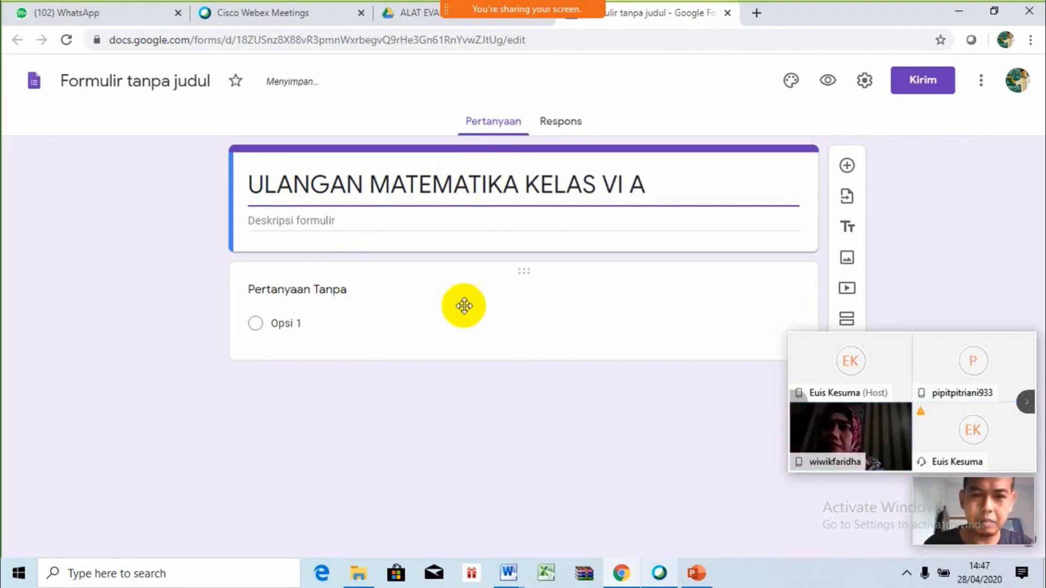
pyautogui.click(300, 288)
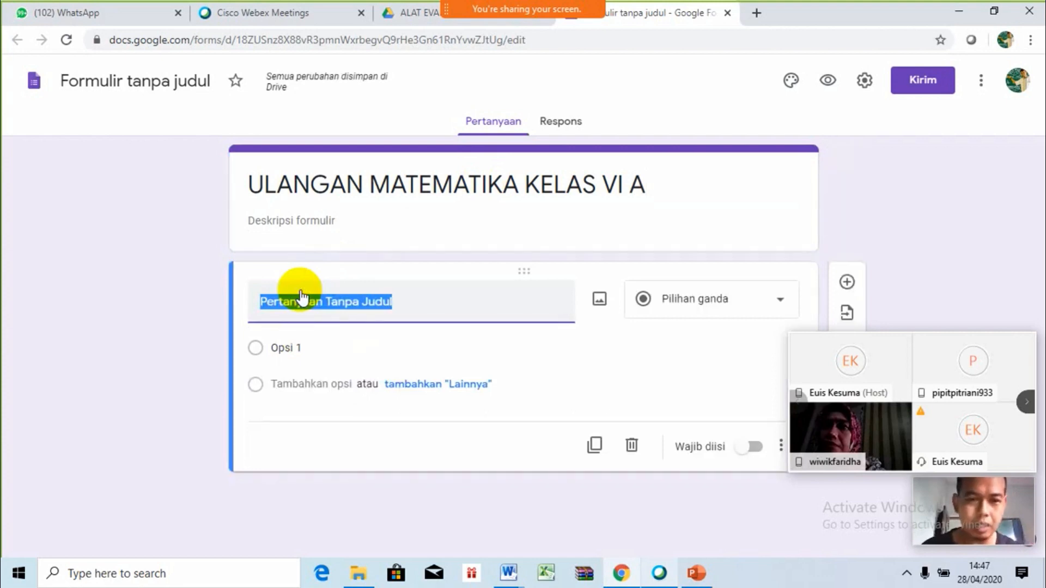
# Set the first question's answer options to A, B, C and D
pyautogui.click(302, 351)
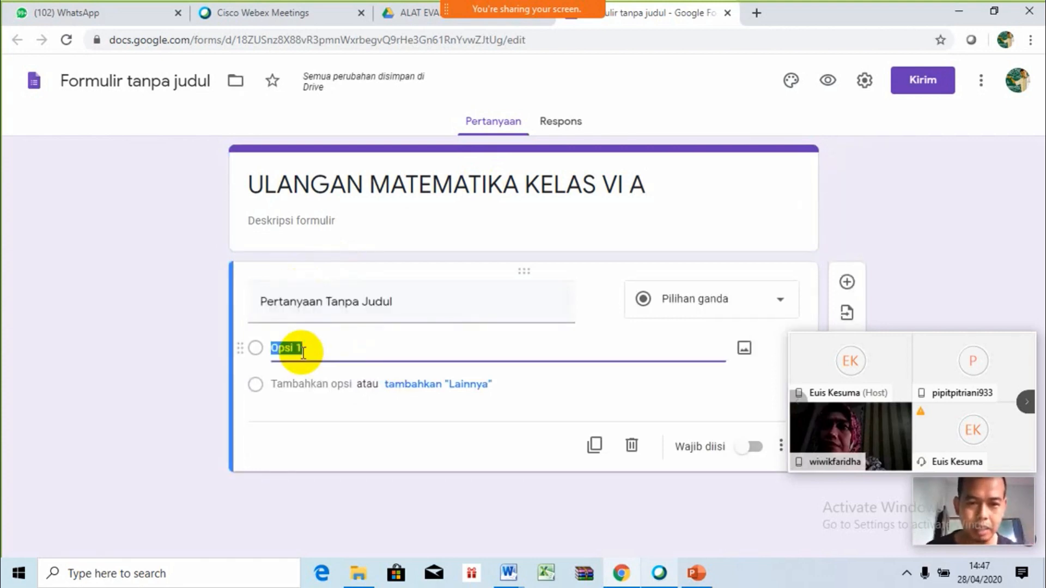
pyautogui.write('A')
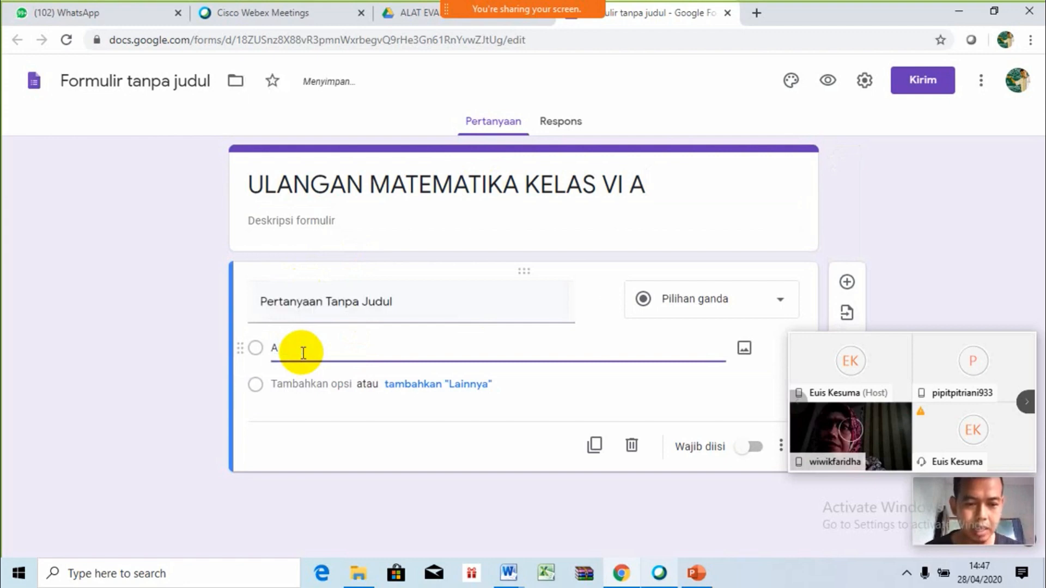
pyautogui.press('Return')
pyautogui.write('B')
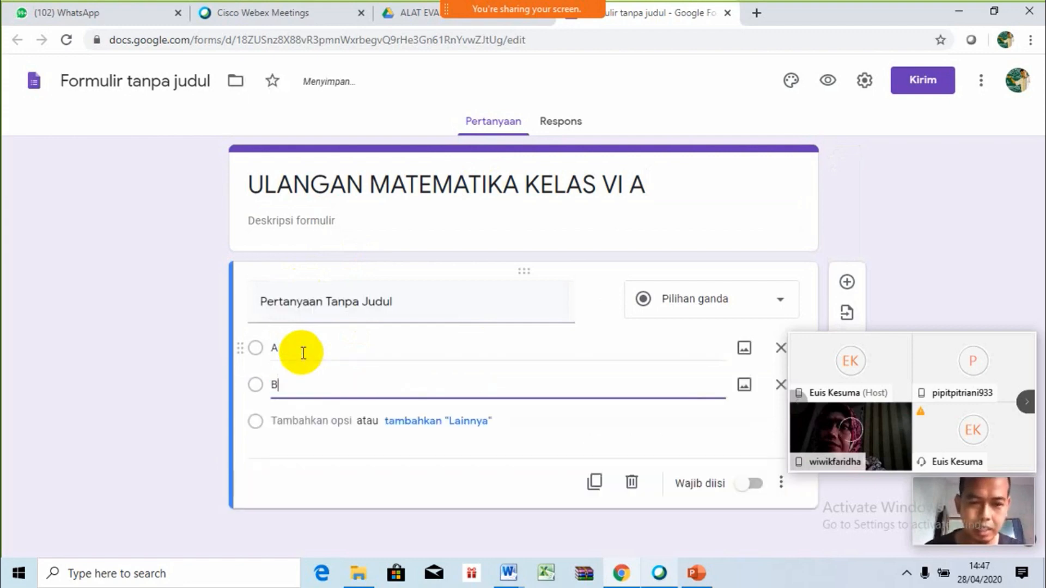
pyautogui.press('Return')
pyautogui.write('C')
pyautogui.press('Return')
pyautogui.write('D')
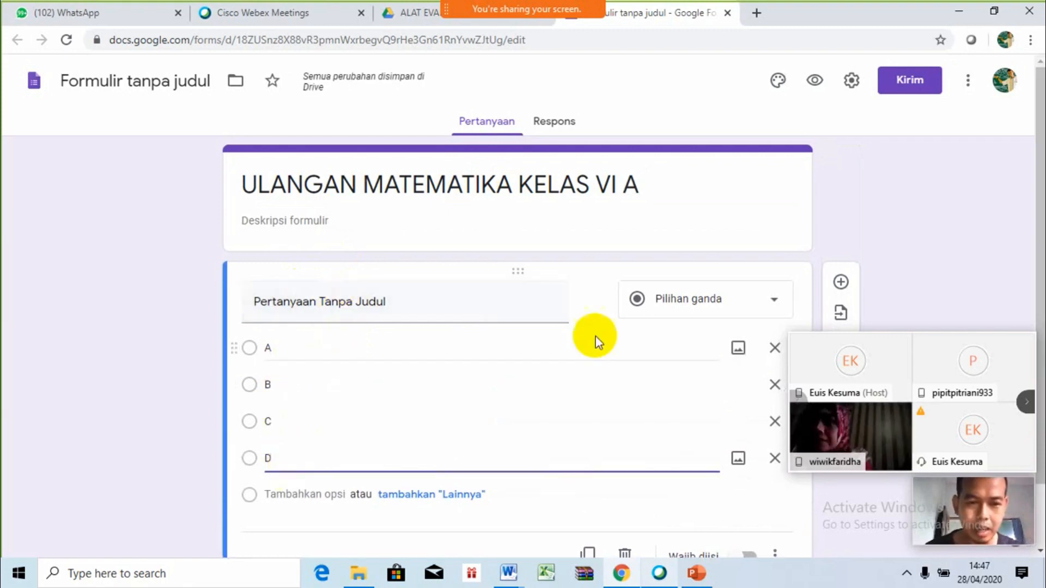
# Keep the question as Pilihan ganda and switch on Wajib diisi
pyautogui.click(773, 305)
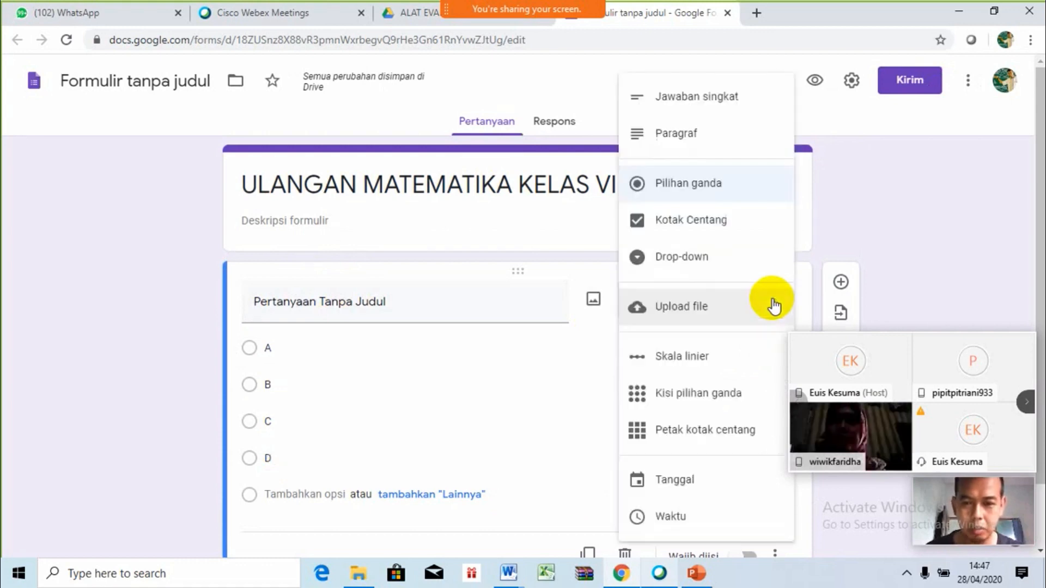
pyautogui.click(742, 191)
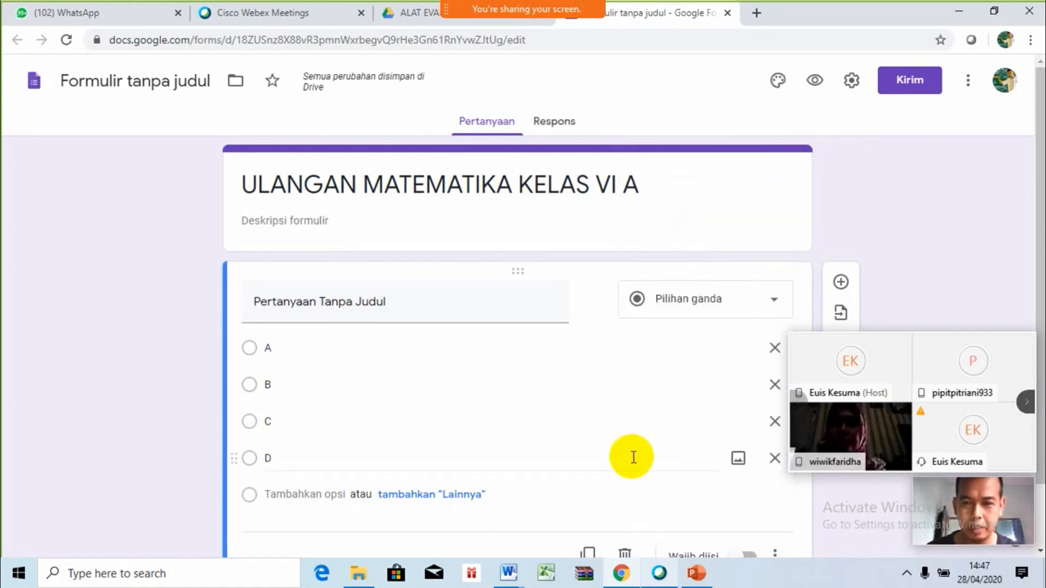
pyautogui.scroll(-1, 1042, 294)
pyautogui.scroll(-1, 1041, 294)
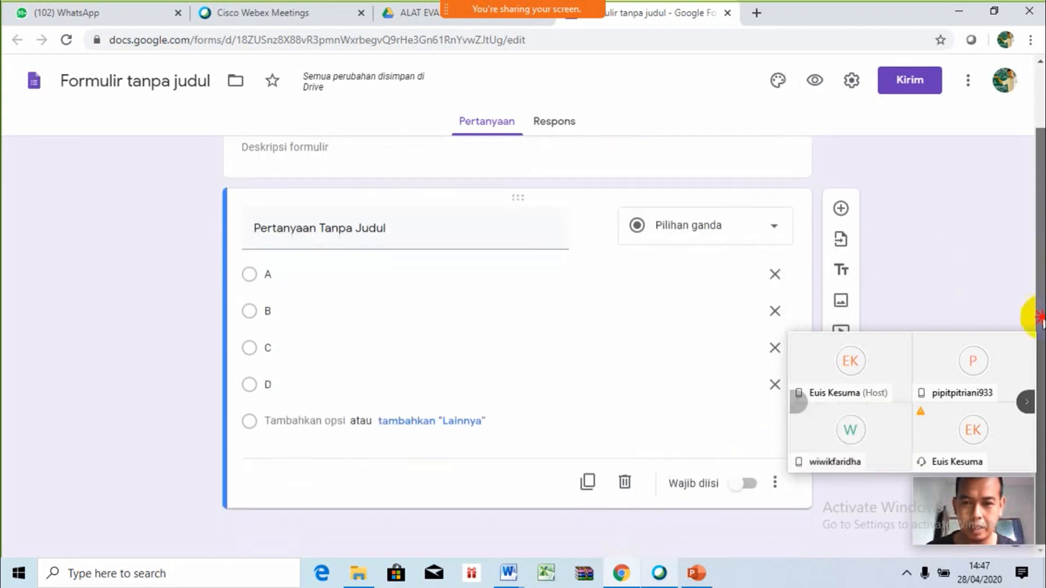
pyautogui.click(756, 487)
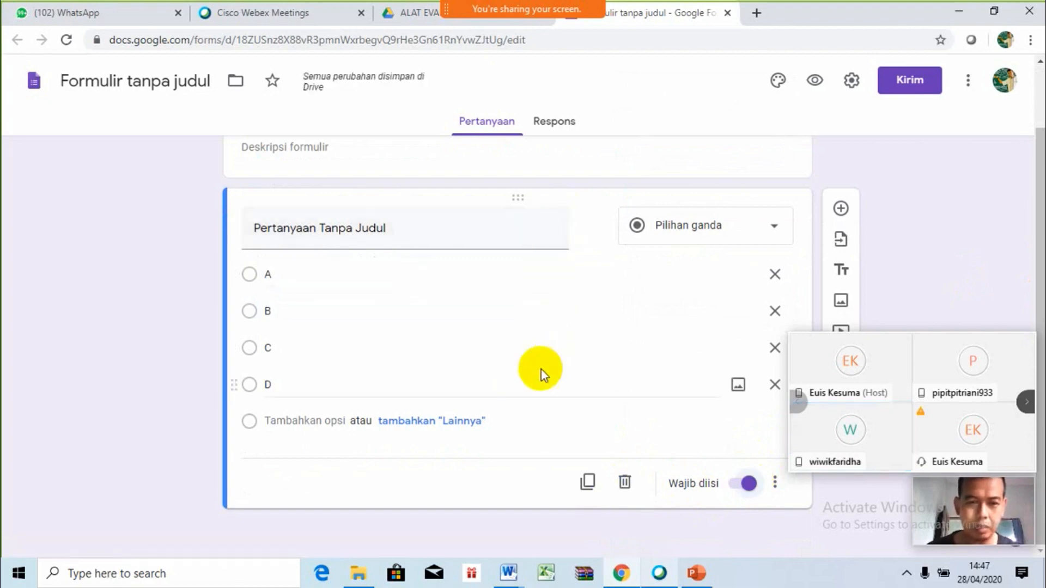
# Duplicate the required A–D question to make additional copies
pyautogui.click(588, 482)
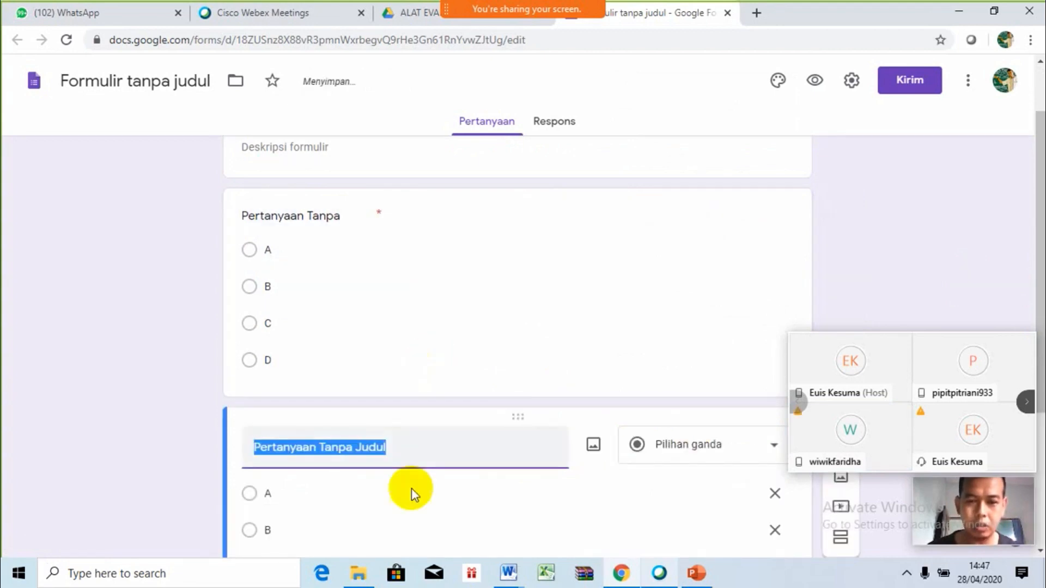
pyautogui.scroll(-4, 1038, 279)
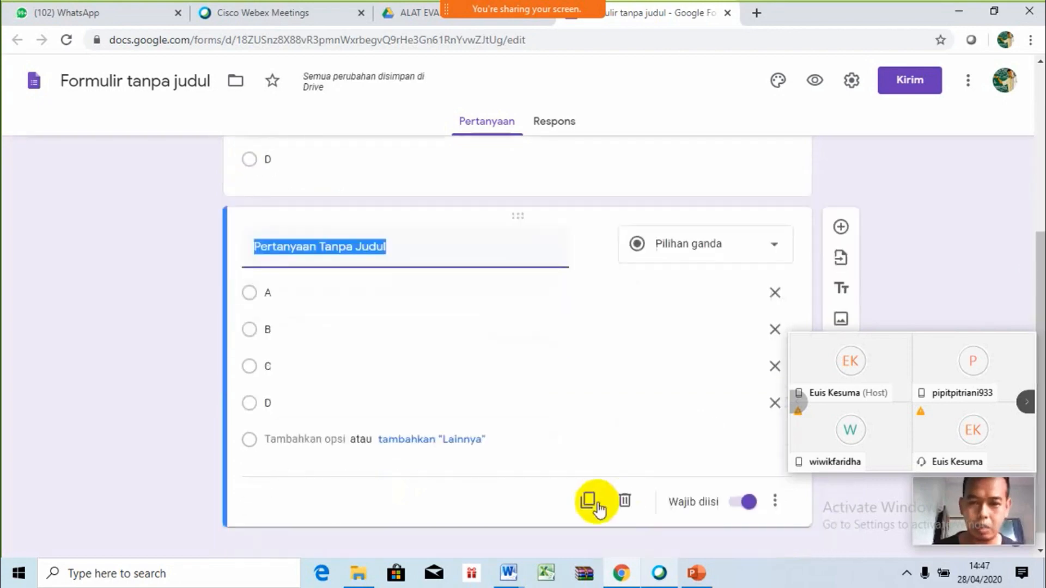
pyautogui.click(598, 509)
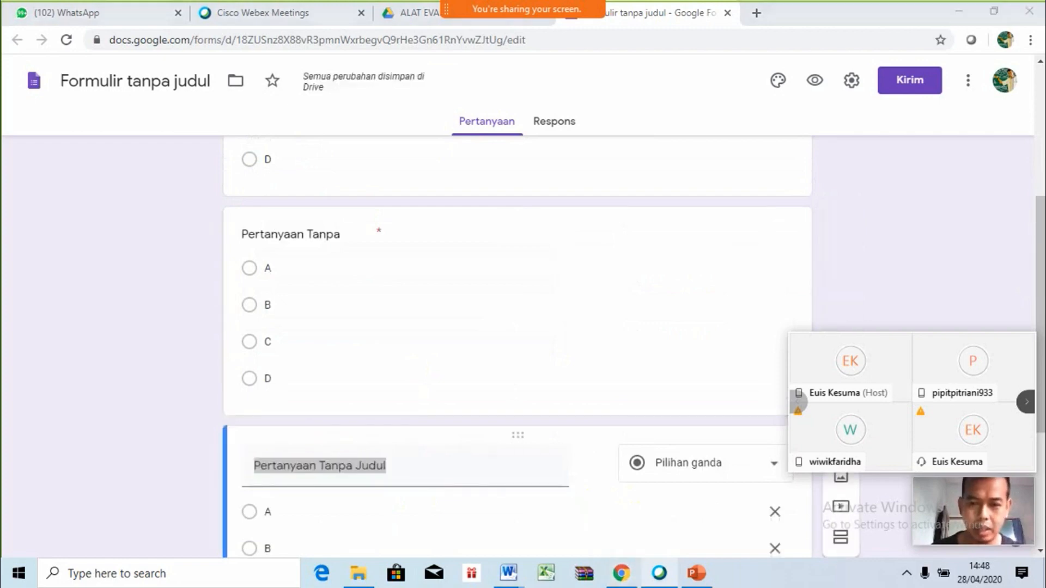
pyautogui.moveTo(1040, 297); pyautogui.dragTo(1040, 394)
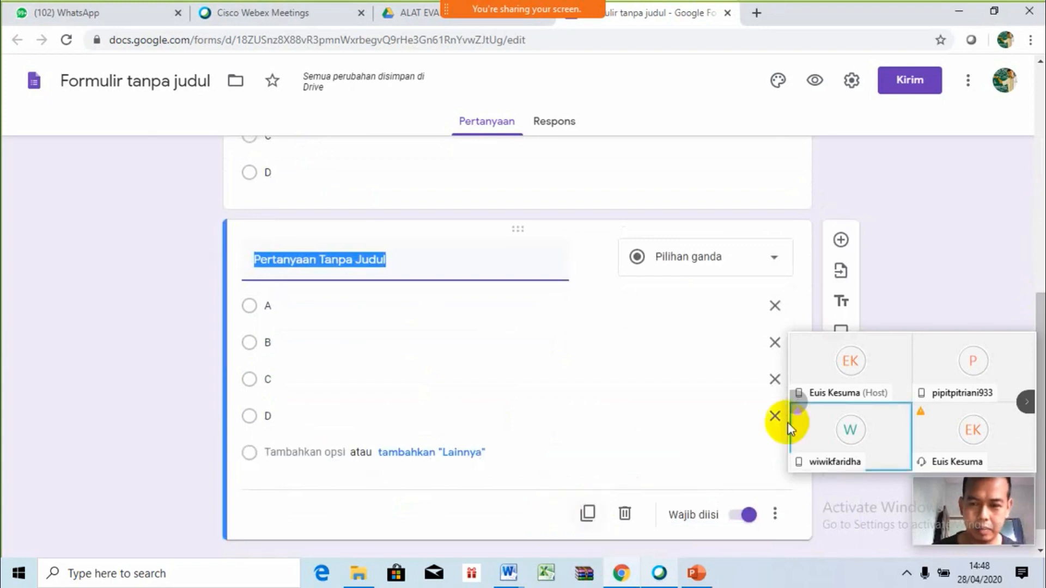
pyautogui.moveTo(1042, 301); pyautogui.dragTo(1042, 399)
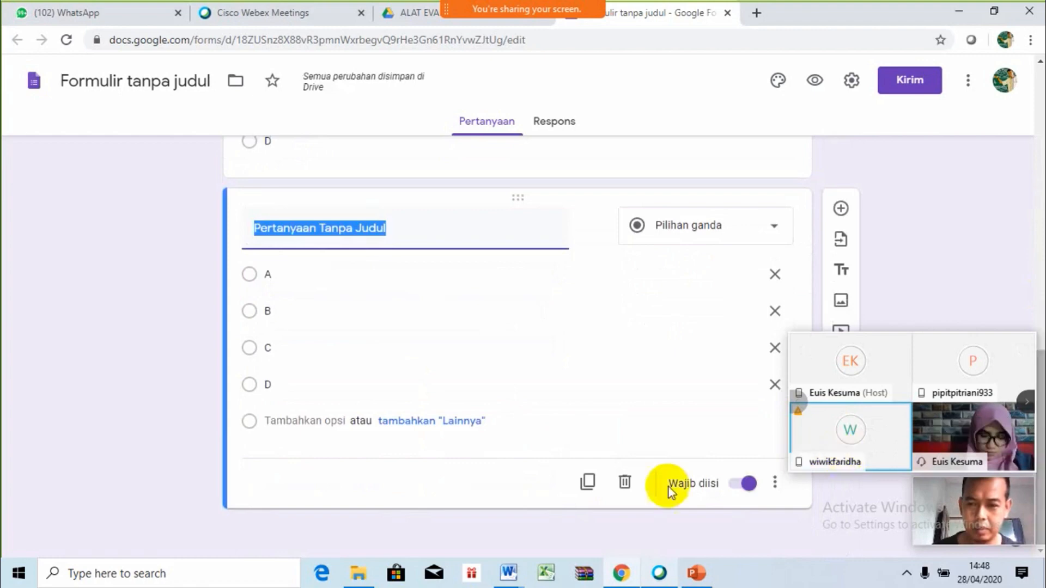
pyautogui.click(587, 486)
pyautogui.moveTo(879, 446)
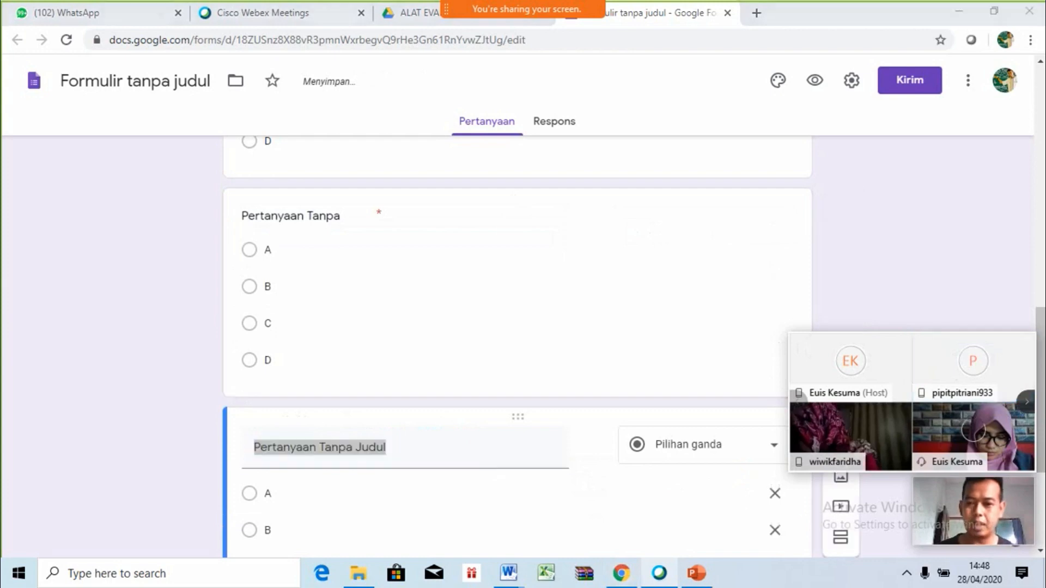
pyautogui.click(1041, 280)
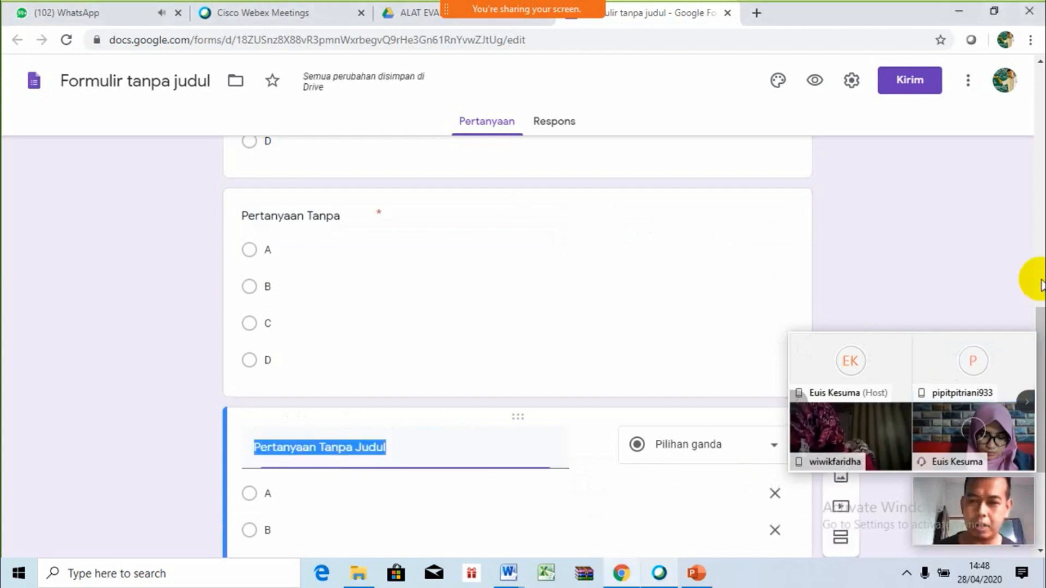
pyautogui.click(1041, 280)
pyautogui.moveTo(1040, 280); pyautogui.dragTo(1038, 222)
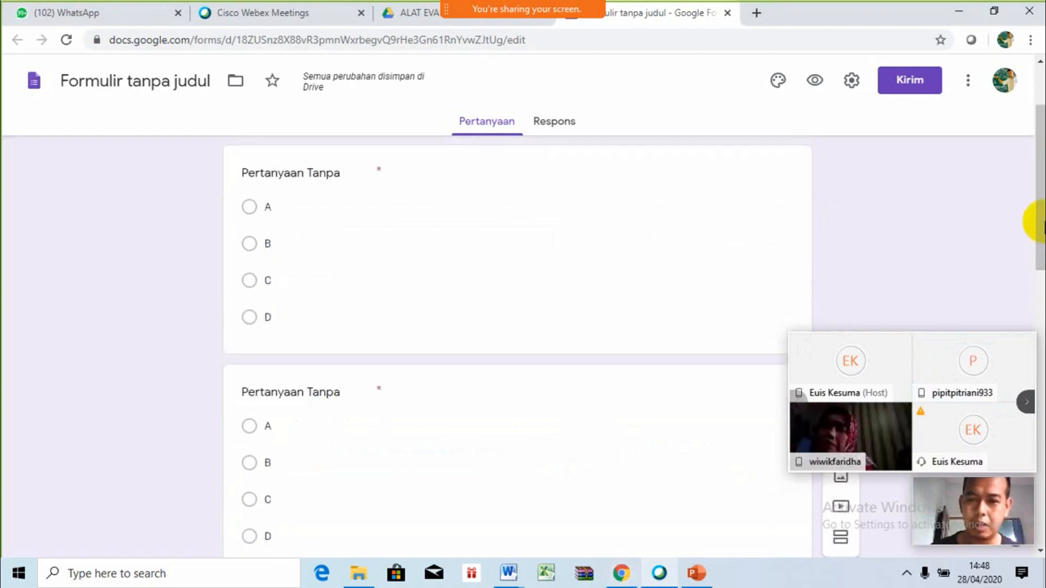
pyautogui.moveTo(1039, 163); pyautogui.dragTo(1028, 93)
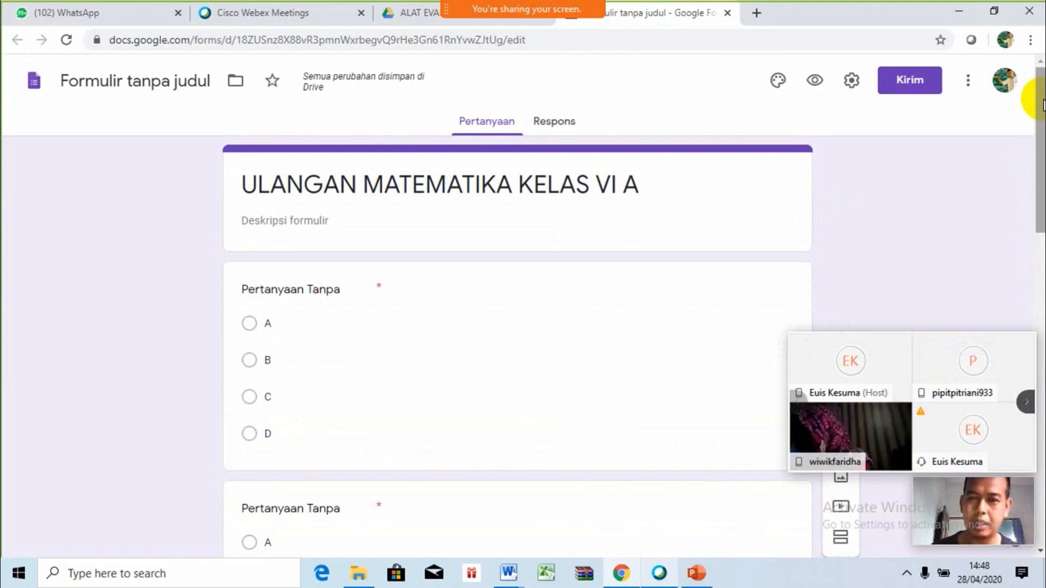
# Title question 1 as '1' and upload image file 1 with the (-78) + (-46) problem
pyautogui.click(310, 289)
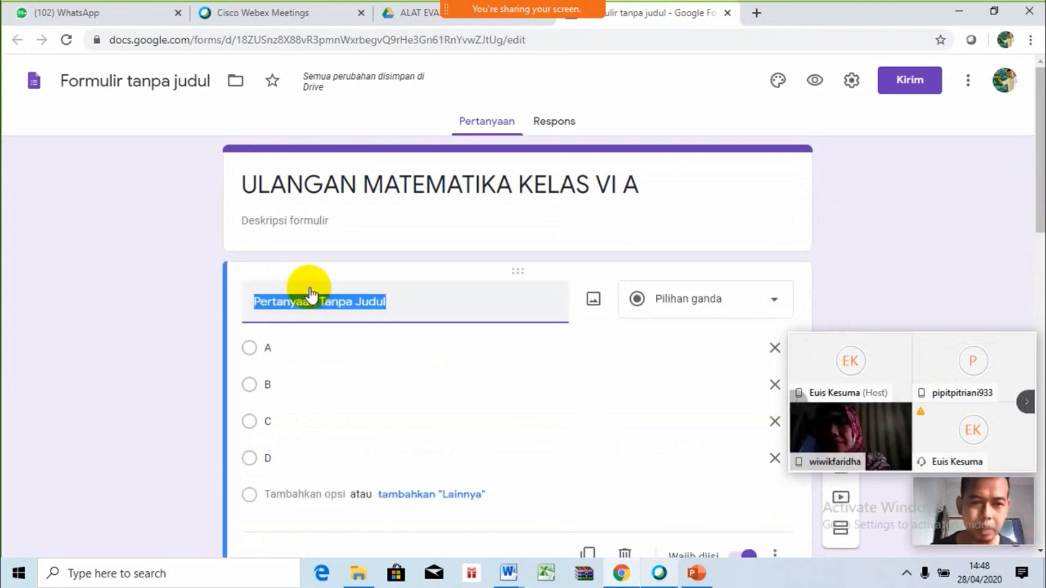
pyautogui.write('1')
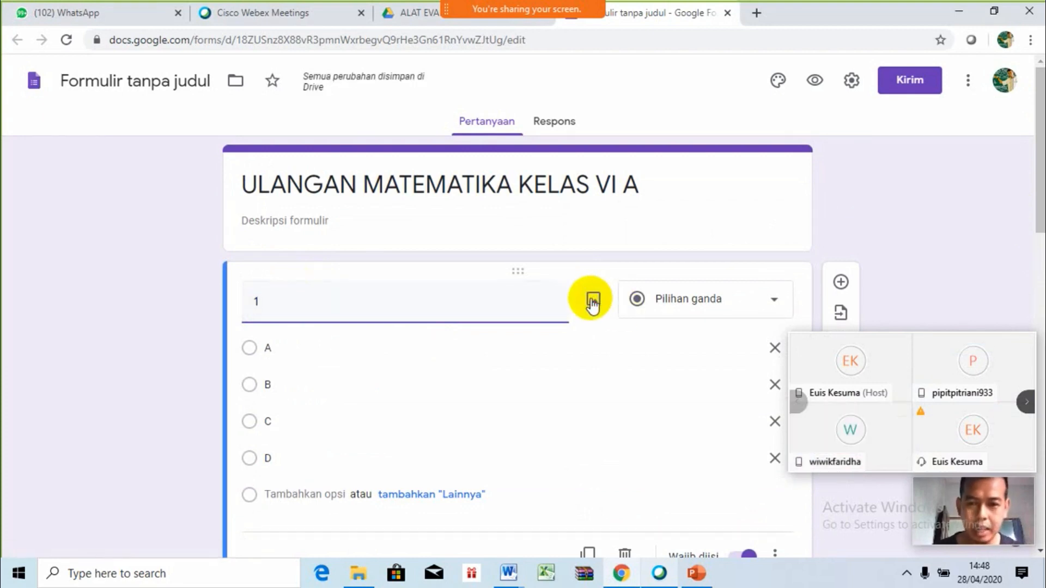
pyautogui.click(593, 301)
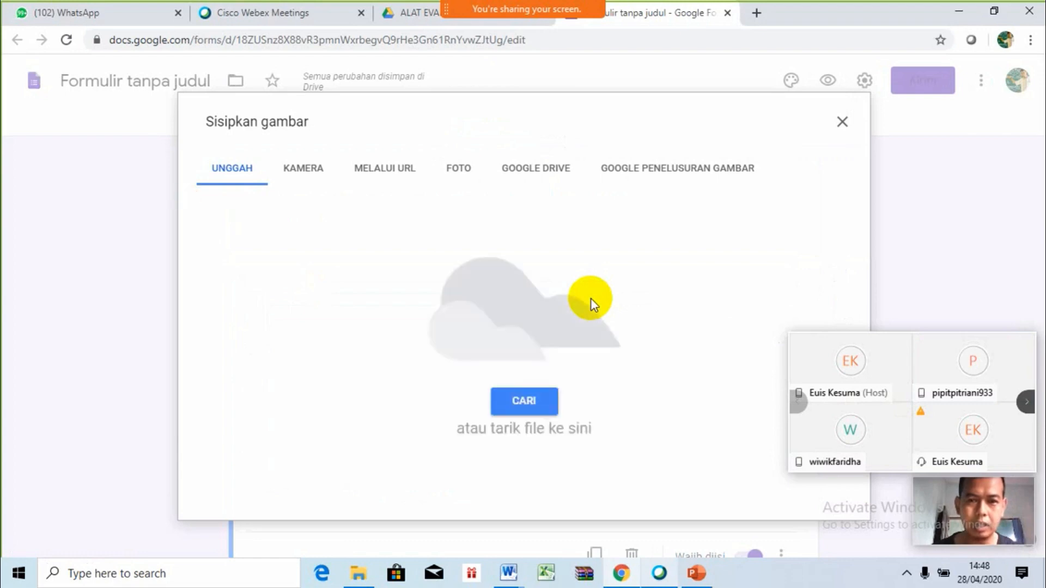
pyautogui.click(520, 414)
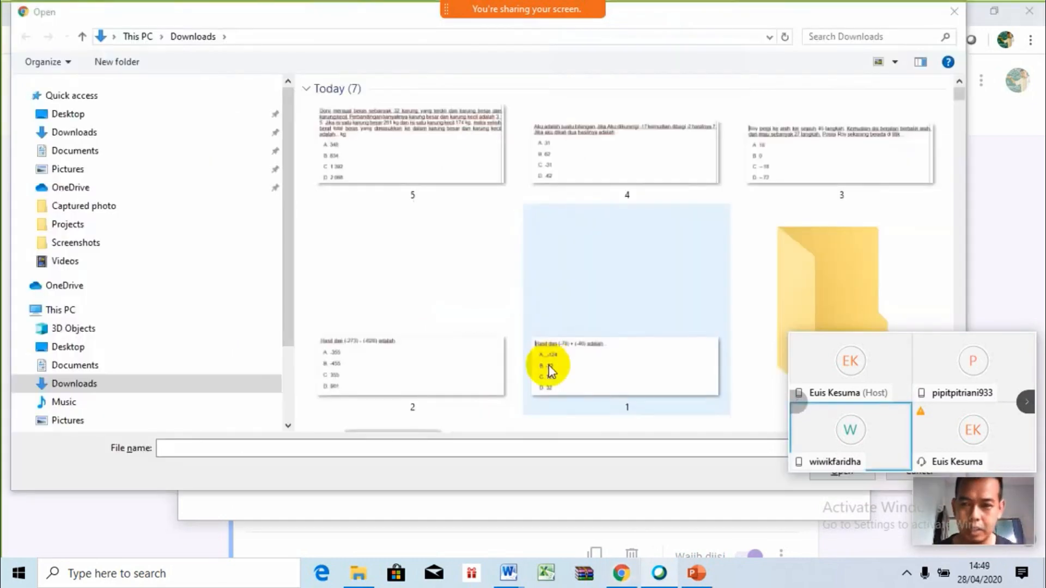
pyautogui.doubleClick(548, 366)
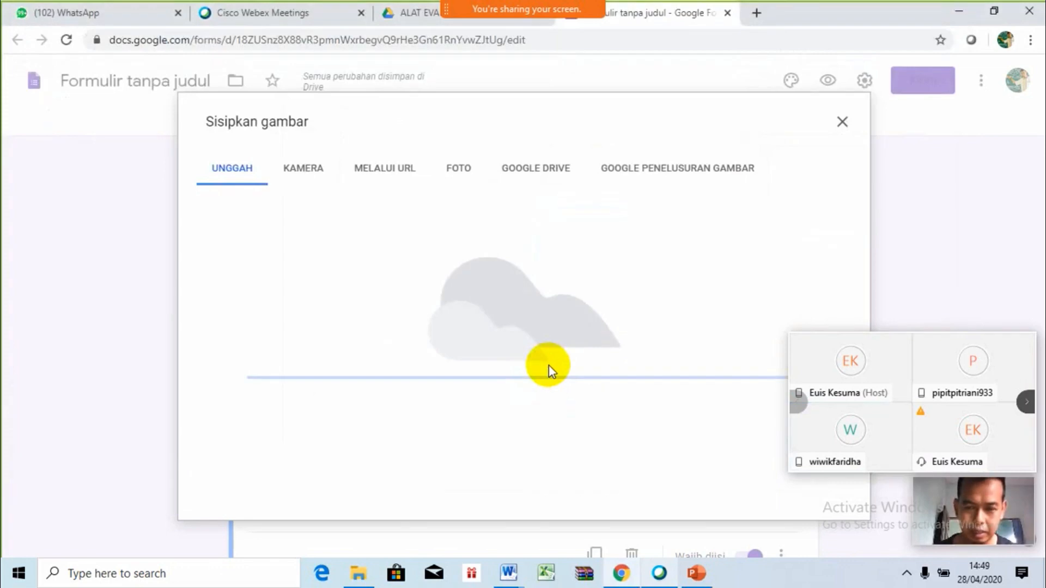
pyautogui.click(903, 342)
pyautogui.moveTo(904, 342); pyautogui.dragTo(916, 102)
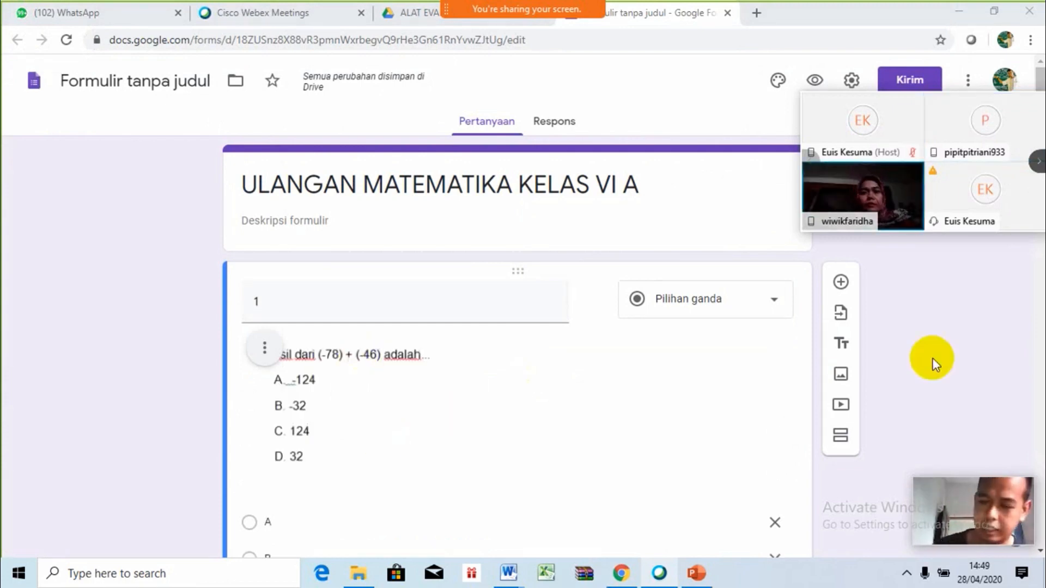
pyautogui.click(1041, 281)
pyautogui.moveTo(1044, 281); pyautogui.dragTo(1039, 229)
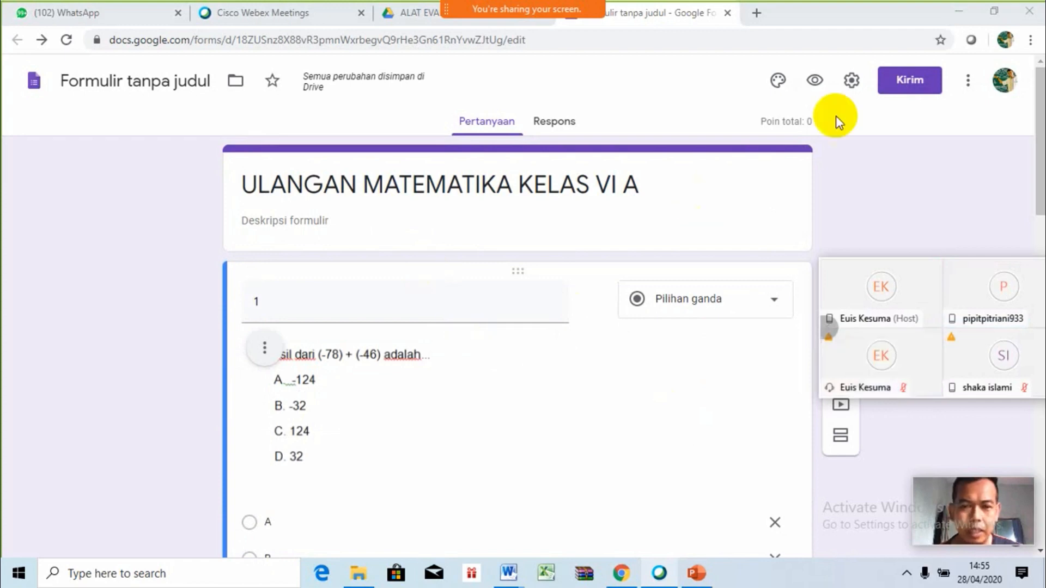
# Turn on 'Jadikan ini sebagai kuis' in the Kuis settings and save
pyautogui.click(851, 82)
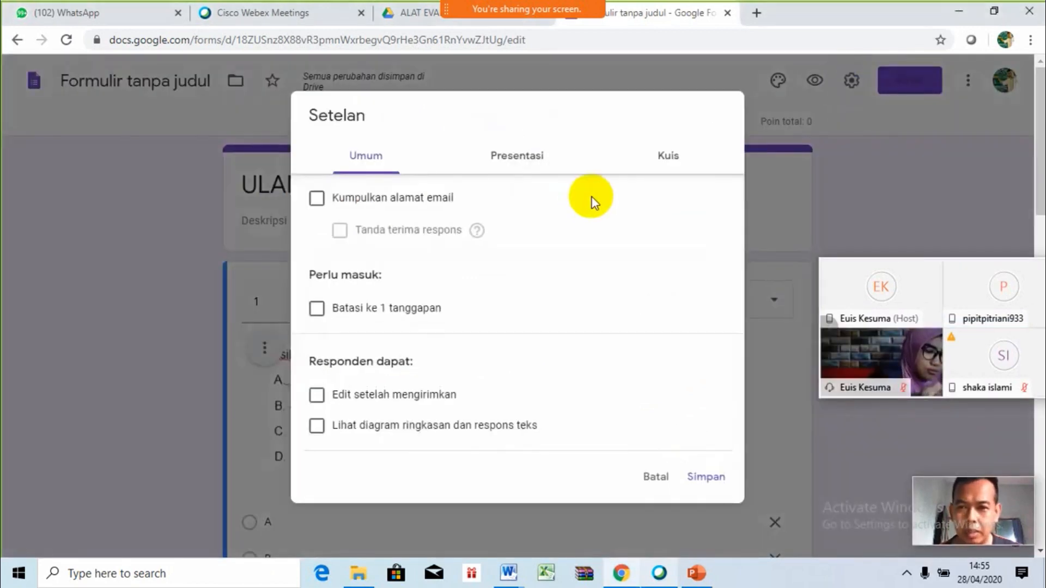
pyautogui.click(669, 157)
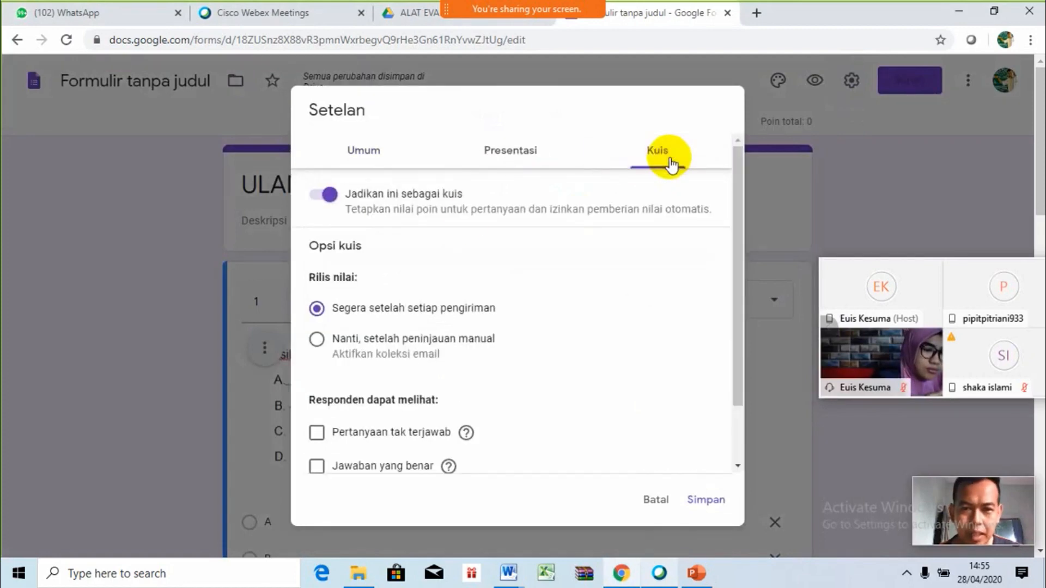
pyautogui.click(333, 197)
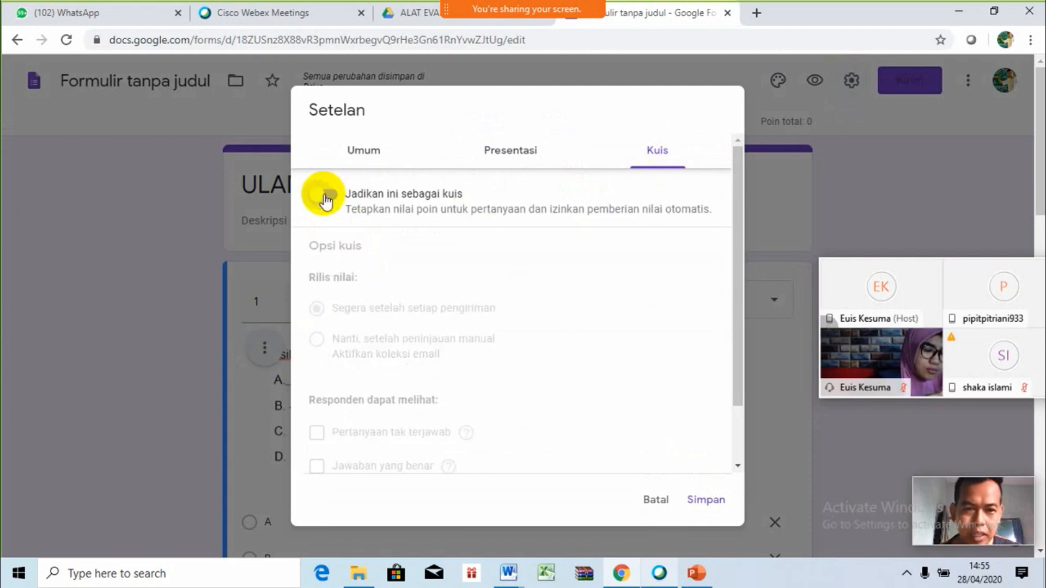
pyautogui.click(324, 195)
pyautogui.click(326, 198)
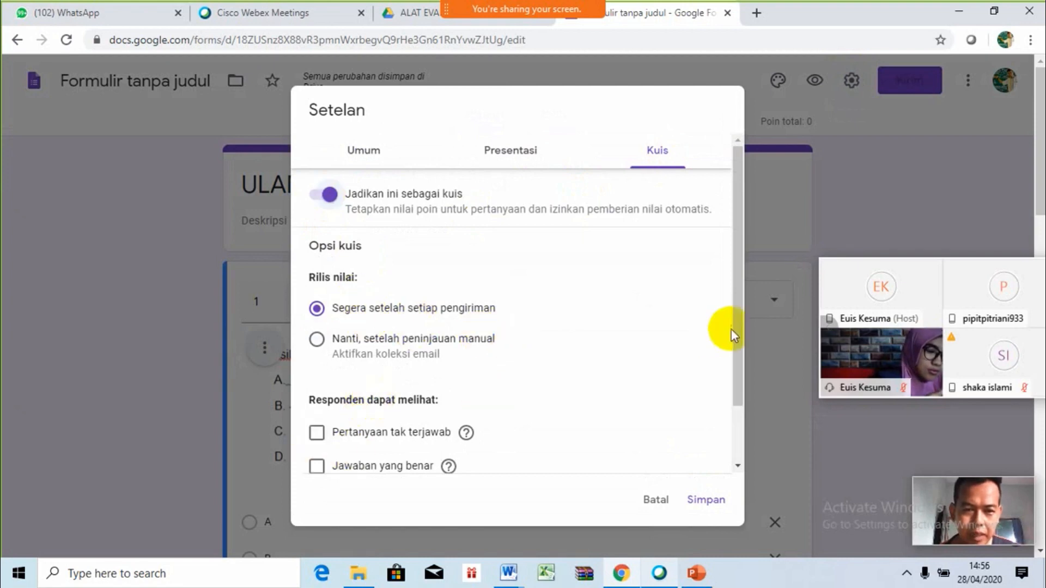
pyautogui.moveTo(738, 327); pyautogui.dragTo(740, 401)
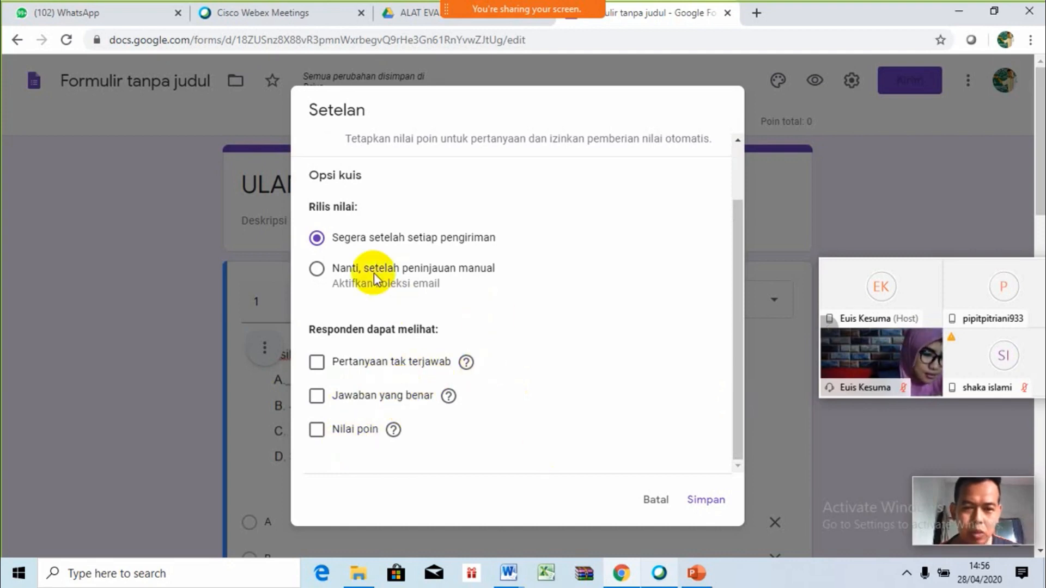
pyautogui.click(709, 497)
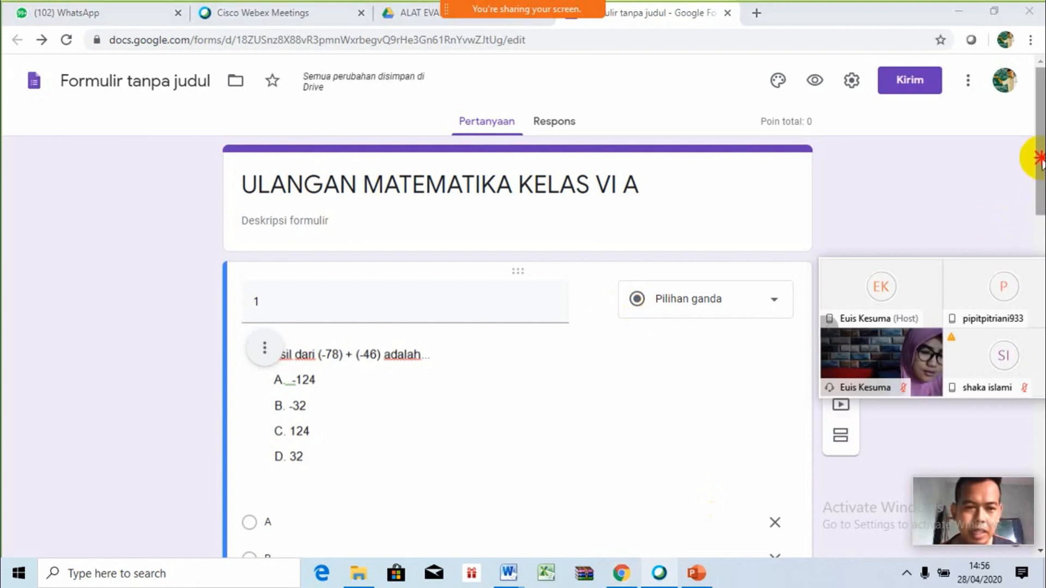
# In question 1's Kunci jawaban, mark A correct, give it 2 points, and click Selesai
pyautogui.scroll(-2, 1035, 153)
pyautogui.scroll(-1, 1035, 163)
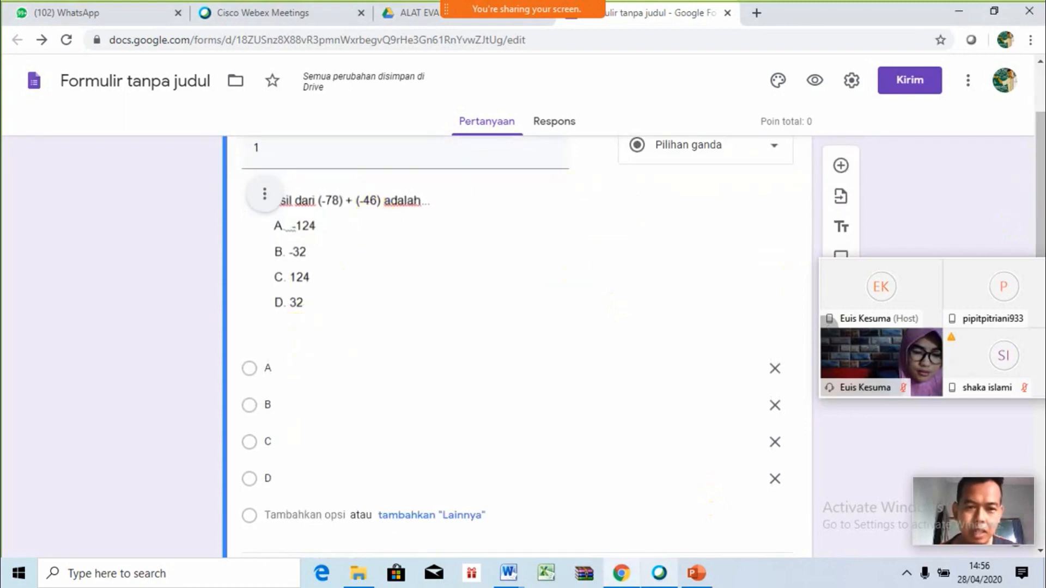
pyautogui.click(1004, 289)
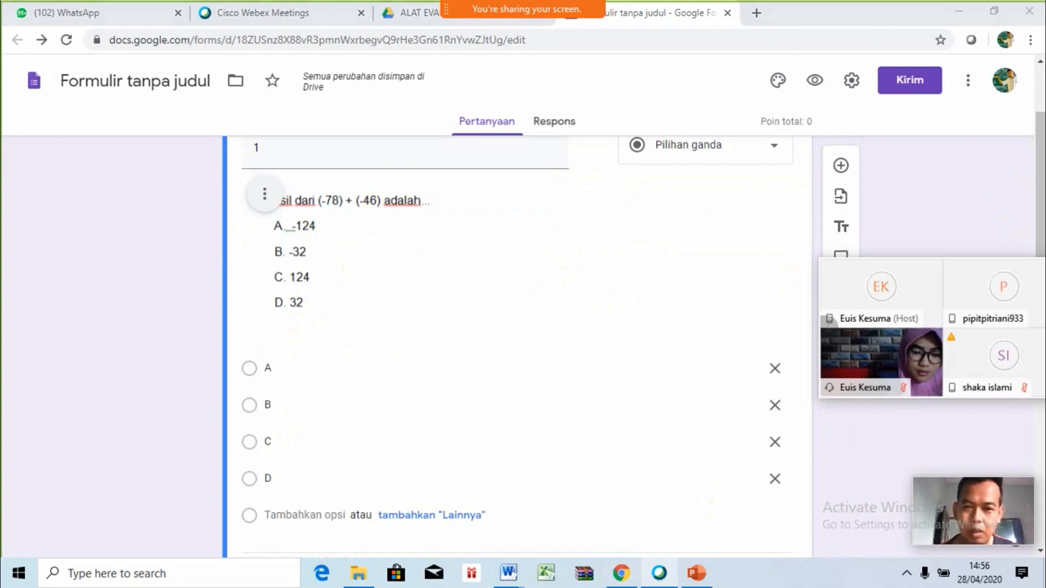
pyautogui.click(1032, 154)
pyautogui.scroll(-1, 1032, 154)
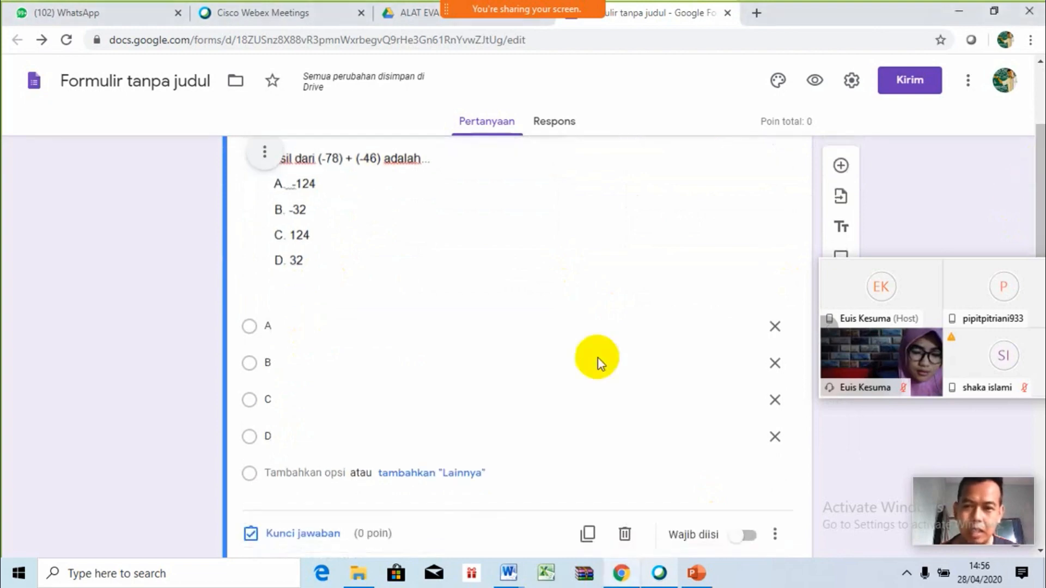
pyautogui.click(301, 533)
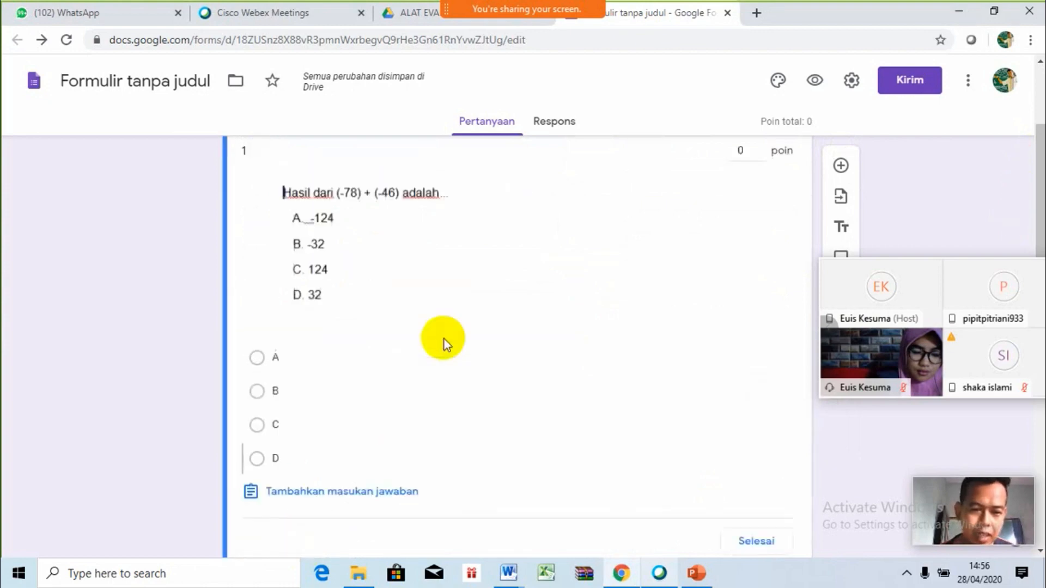
pyautogui.click(264, 358)
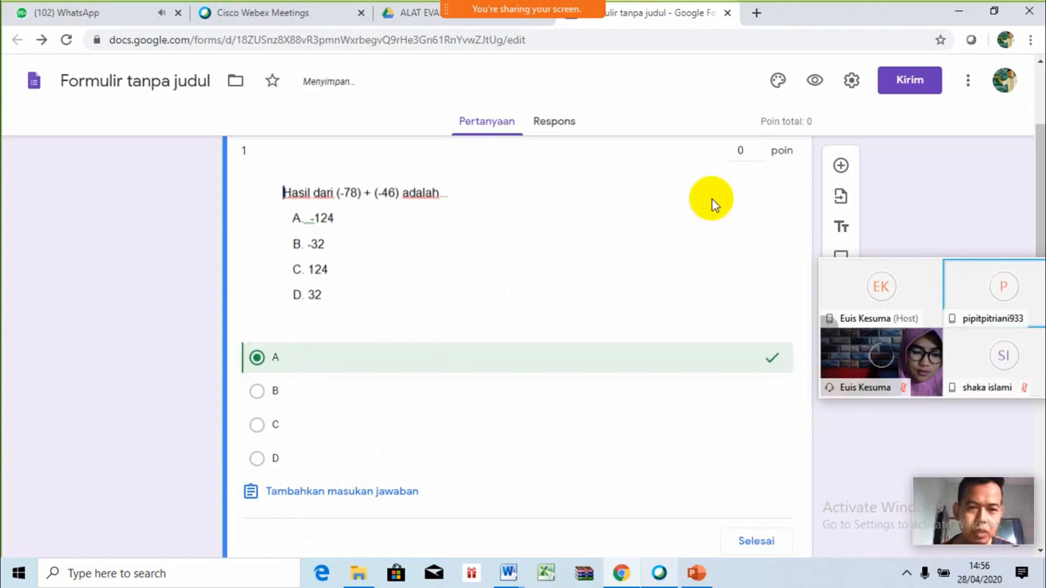
pyautogui.click(746, 152)
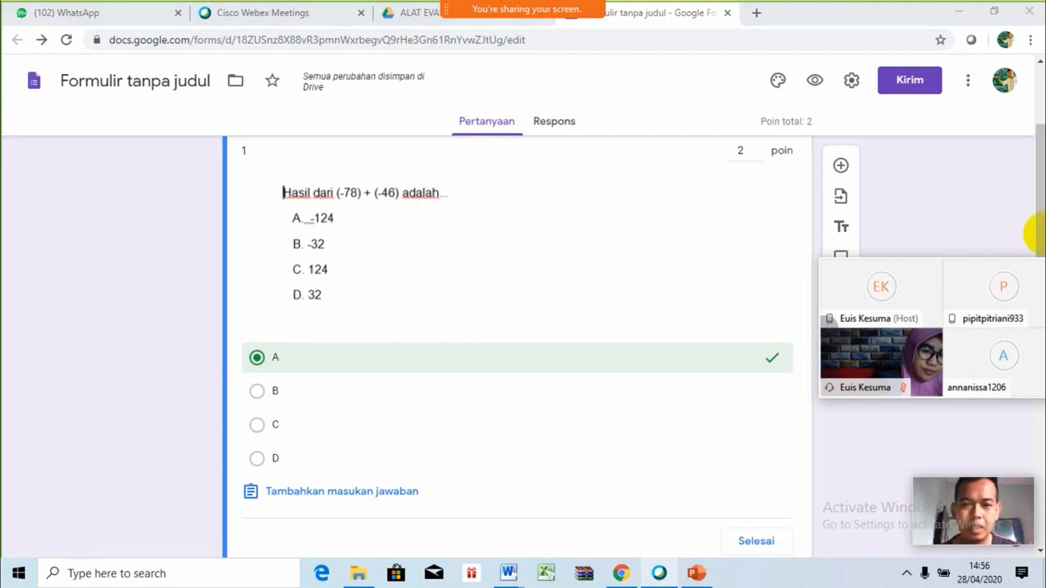
pyautogui.click(763, 550)
pyautogui.click(764, 548)
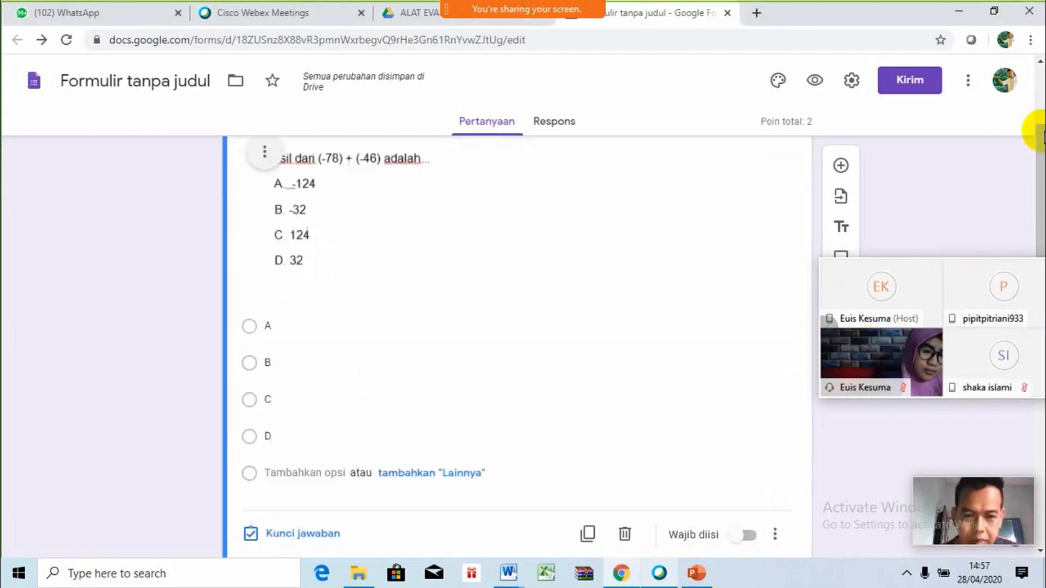
pyautogui.scroll(-1, 517, 347)
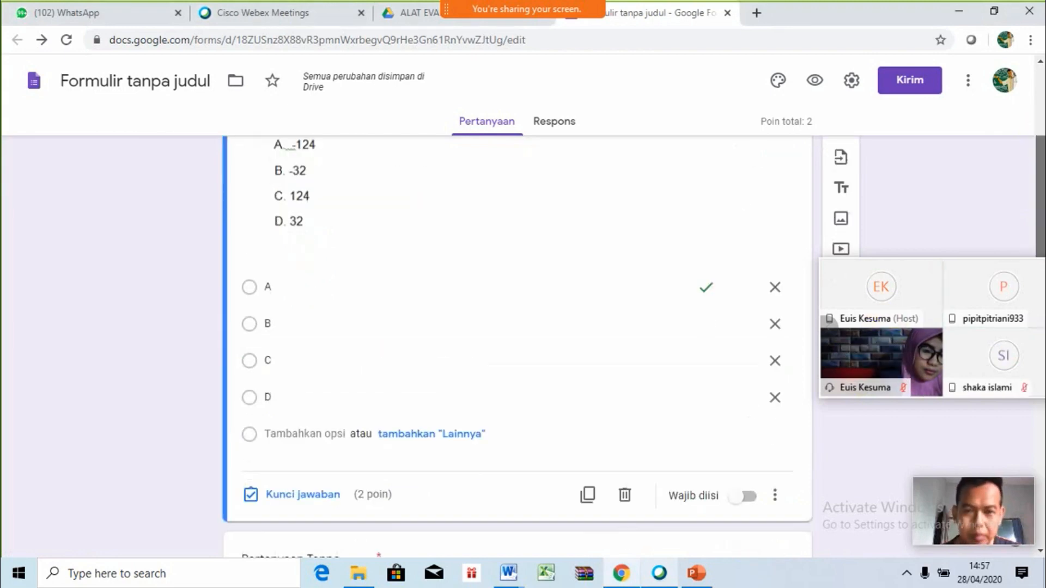
pyautogui.scroll(-2, 518, 346)
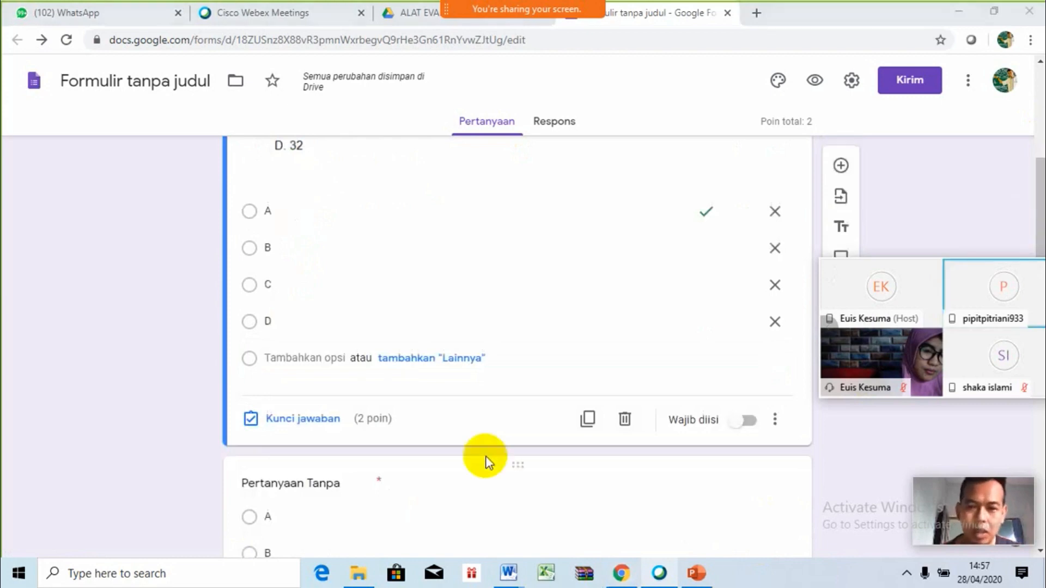
# Insert the (-273) - (-628) problem image into question 2 and title it 2
pyautogui.click(357, 492)
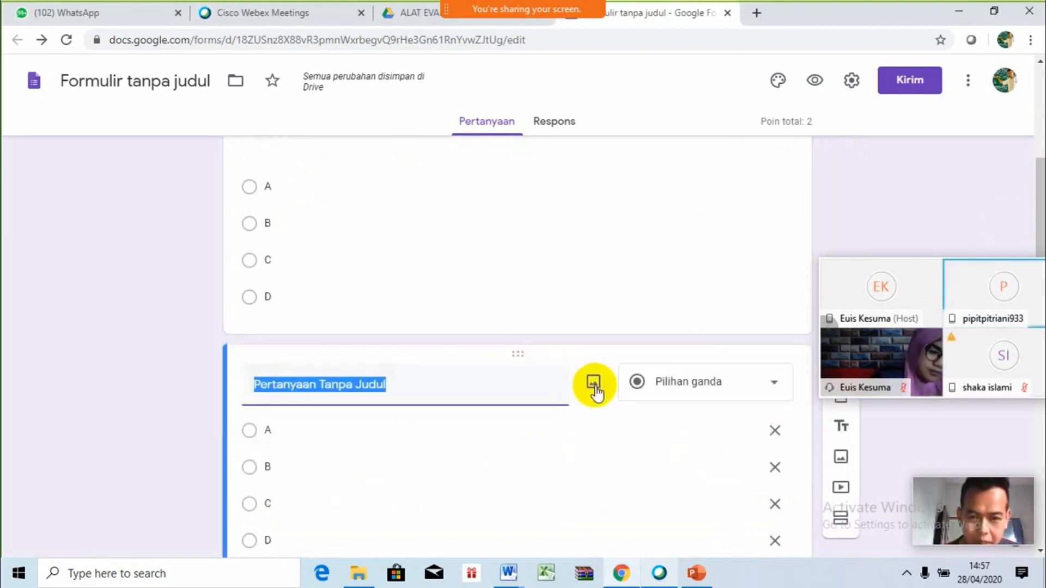
pyautogui.click(594, 384)
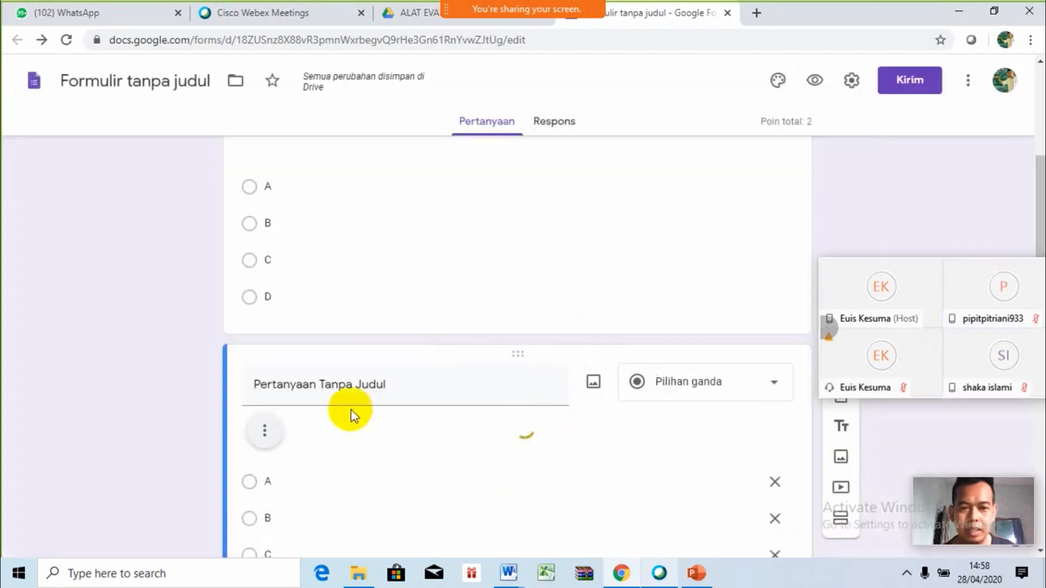
pyautogui.click(340, 388)
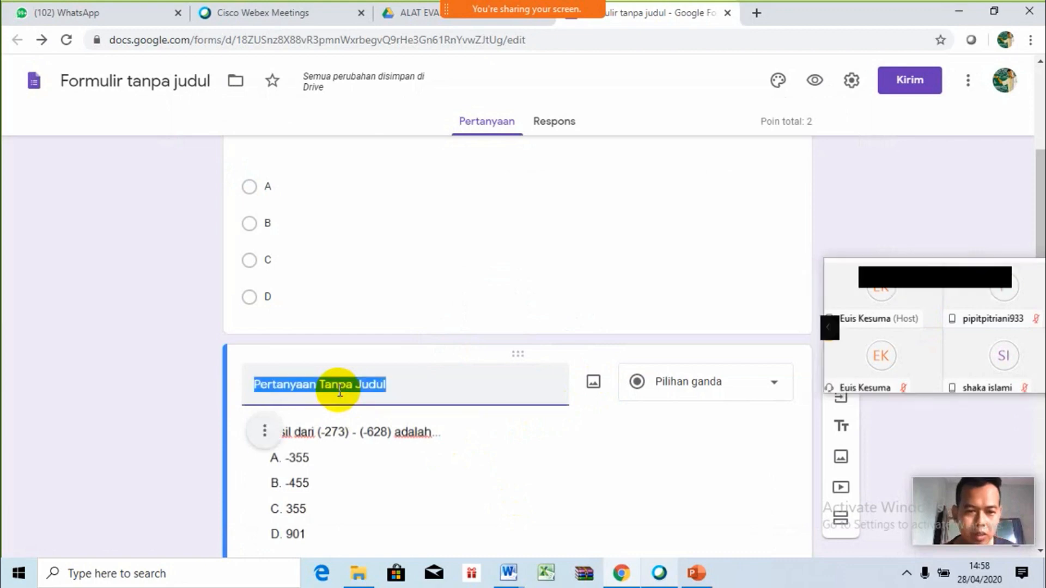
pyautogui.write('2')
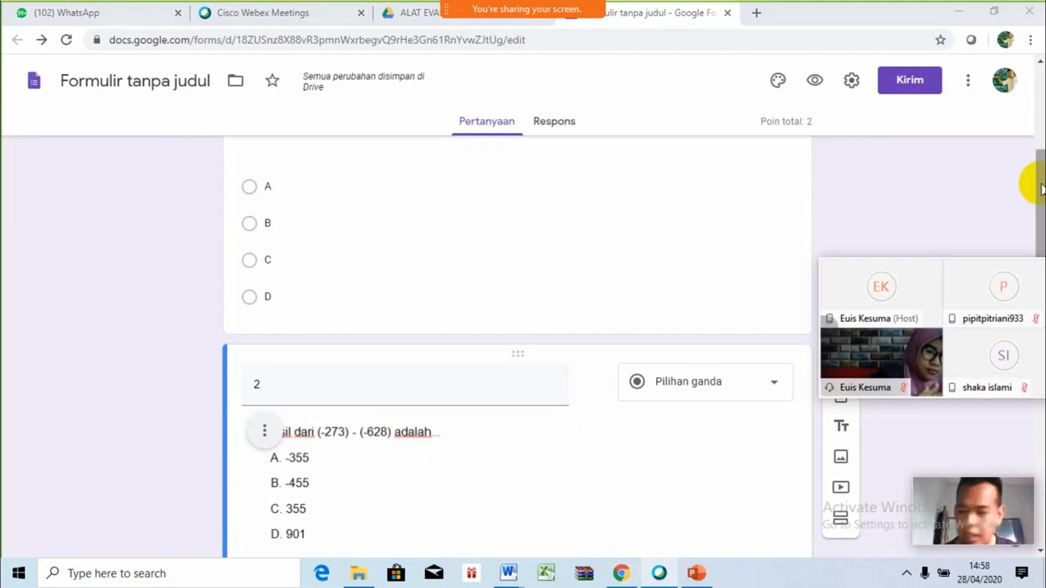
pyautogui.moveTo(1043, 190); pyautogui.dragTo(1042, 202)
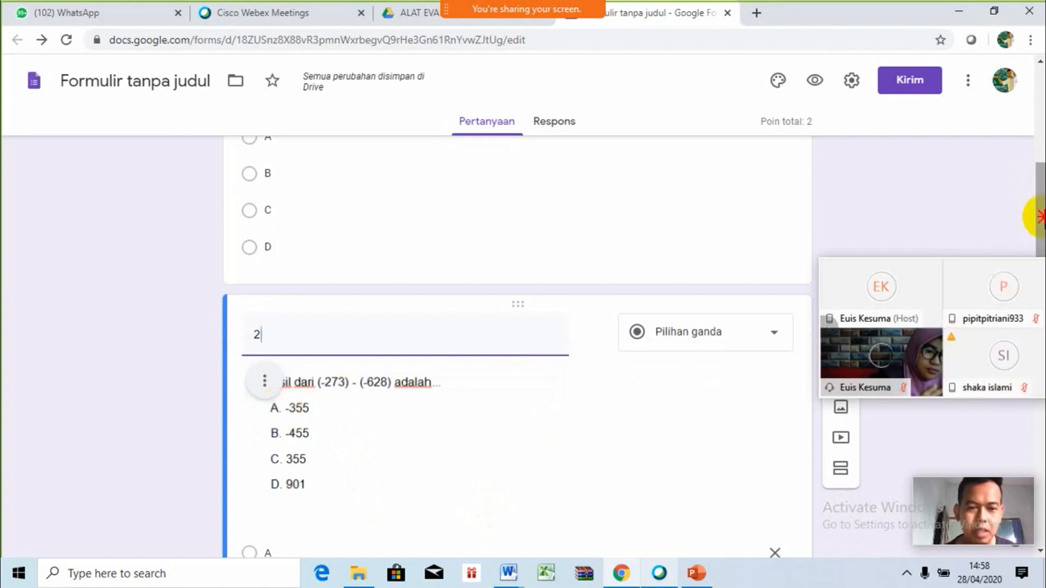
pyautogui.scroll(-1, 1040, 217)
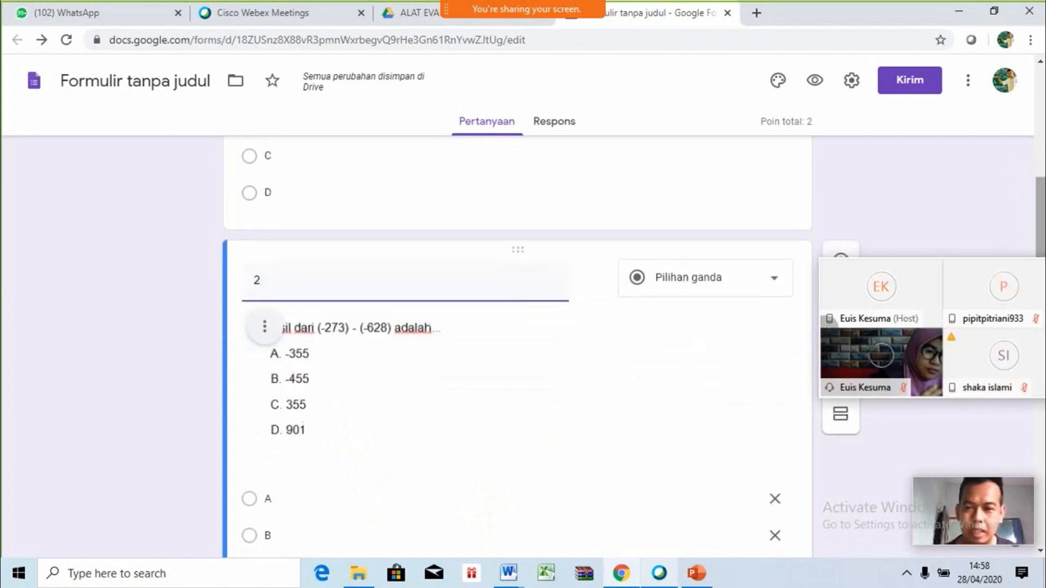
# Mark A as question 2's correct answer, worth 2 points
pyautogui.click(247, 500)
pyautogui.moveTo(1042, 215); pyautogui.dragTo(1041, 276)
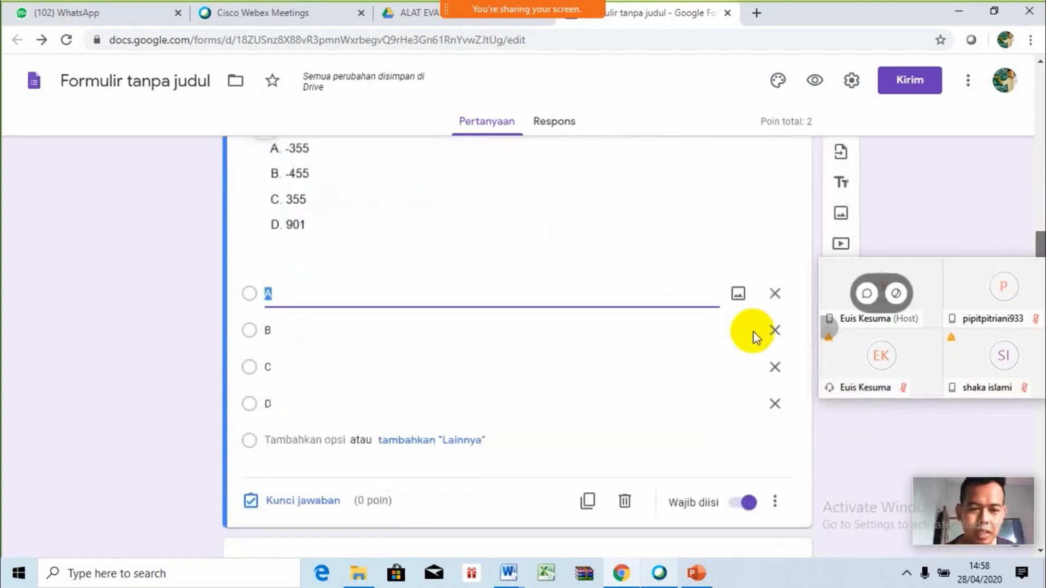
pyautogui.click(273, 501)
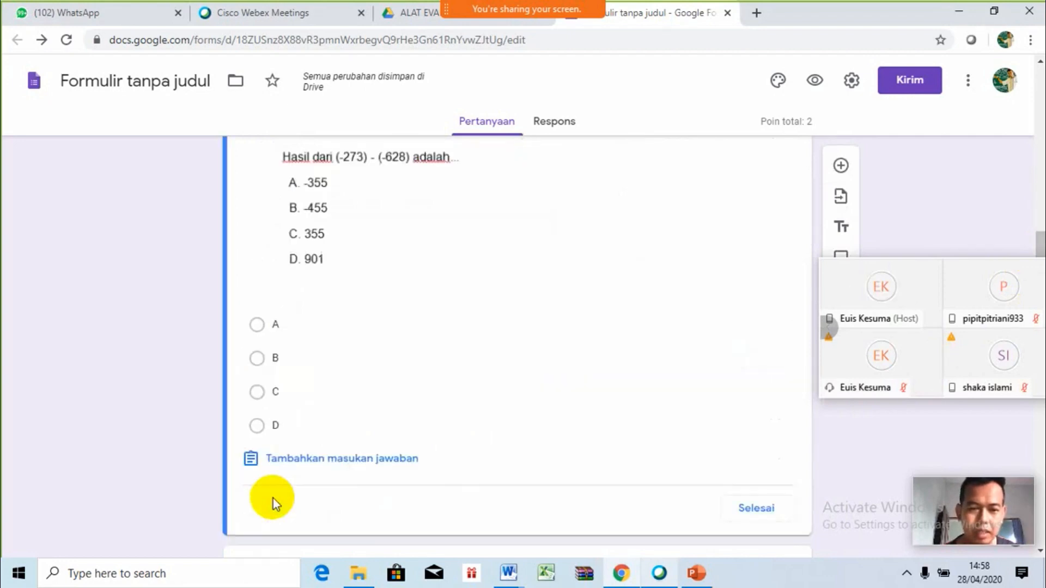
pyautogui.click(258, 326)
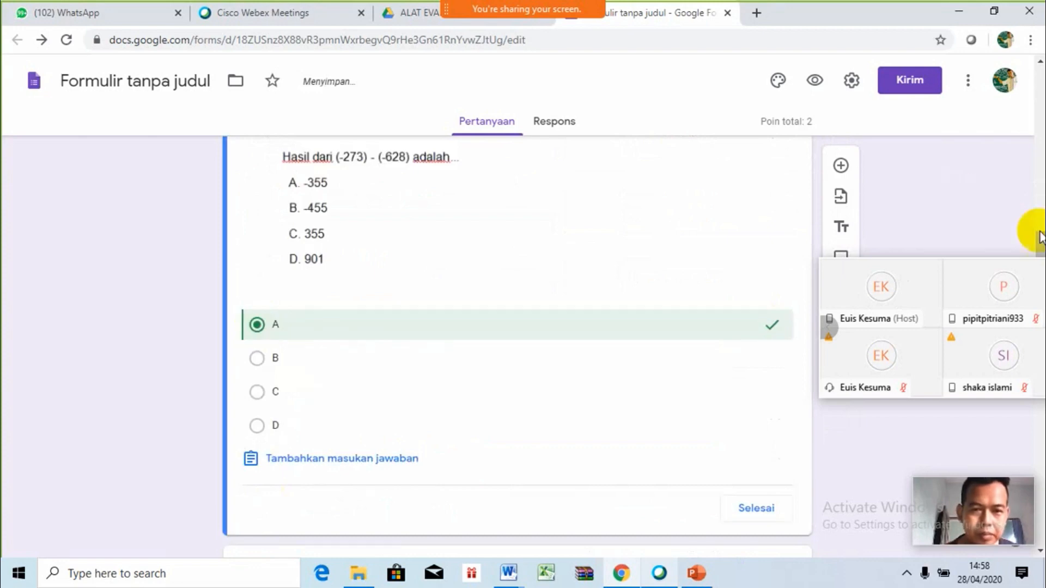
pyautogui.scroll(2, 1041, 252)
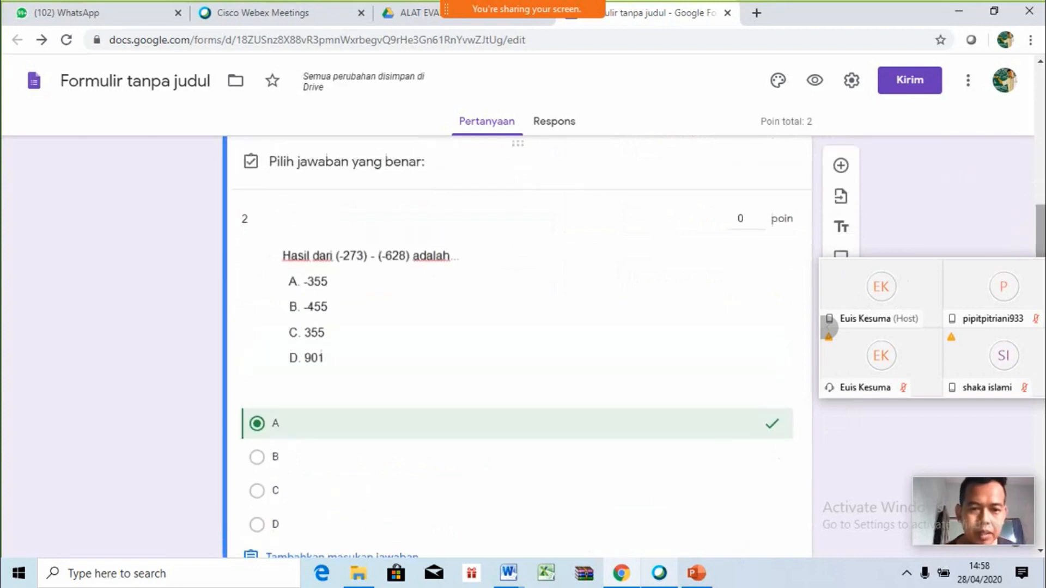
pyautogui.click(750, 221)
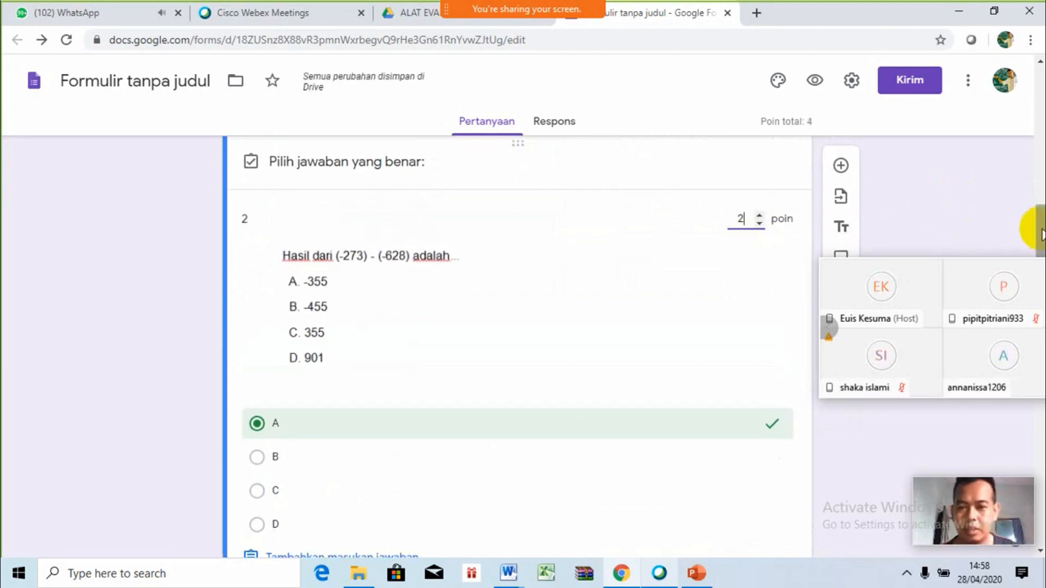
pyautogui.scroll(-5, 331, 188)
pyautogui.click(331, 189)
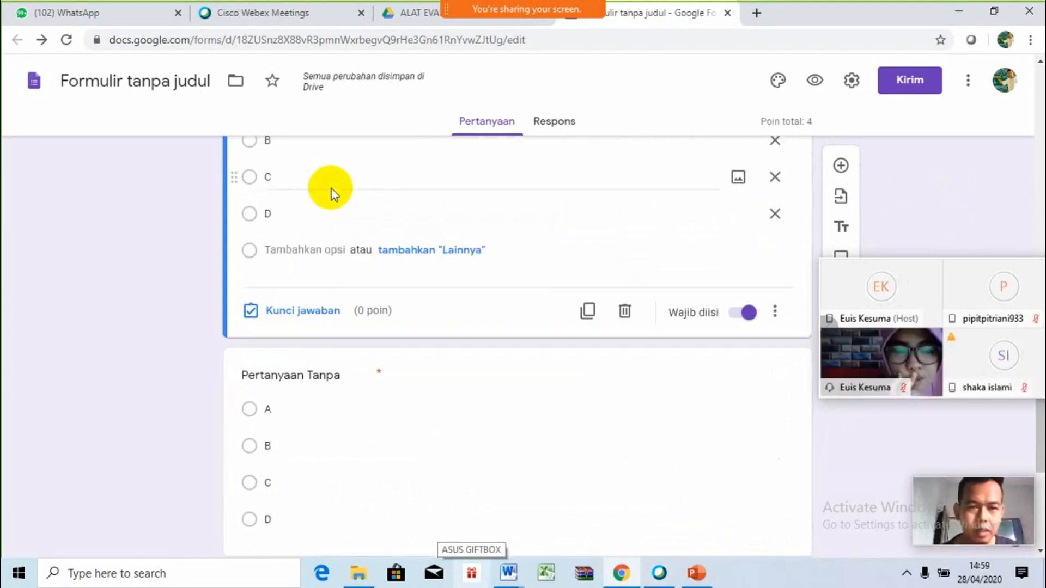
# Upload the picture file 3 from the Downloads folder into the third question
pyautogui.click(353, 380)
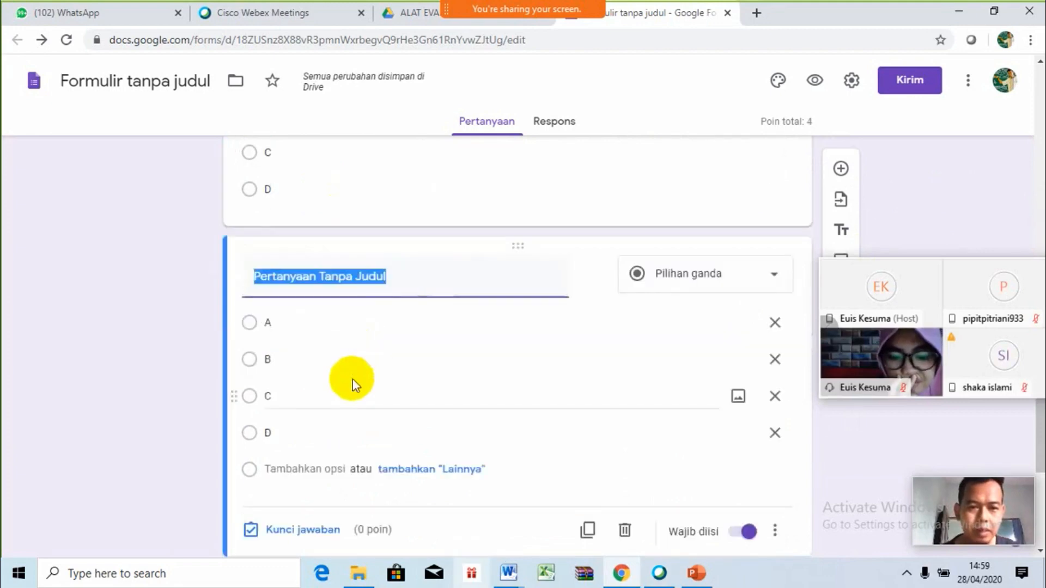
pyautogui.click(594, 274)
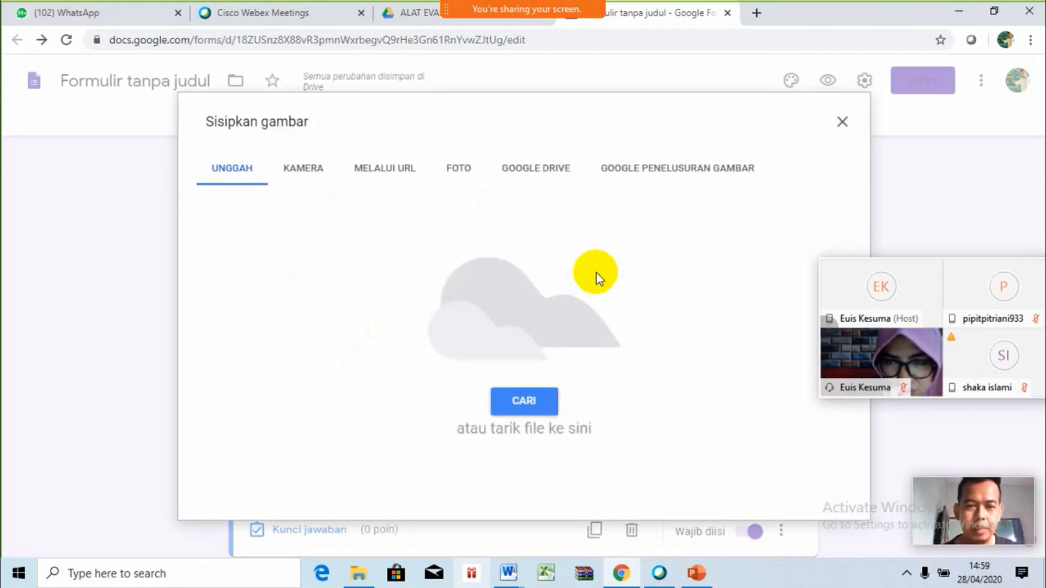
pyautogui.click(524, 402)
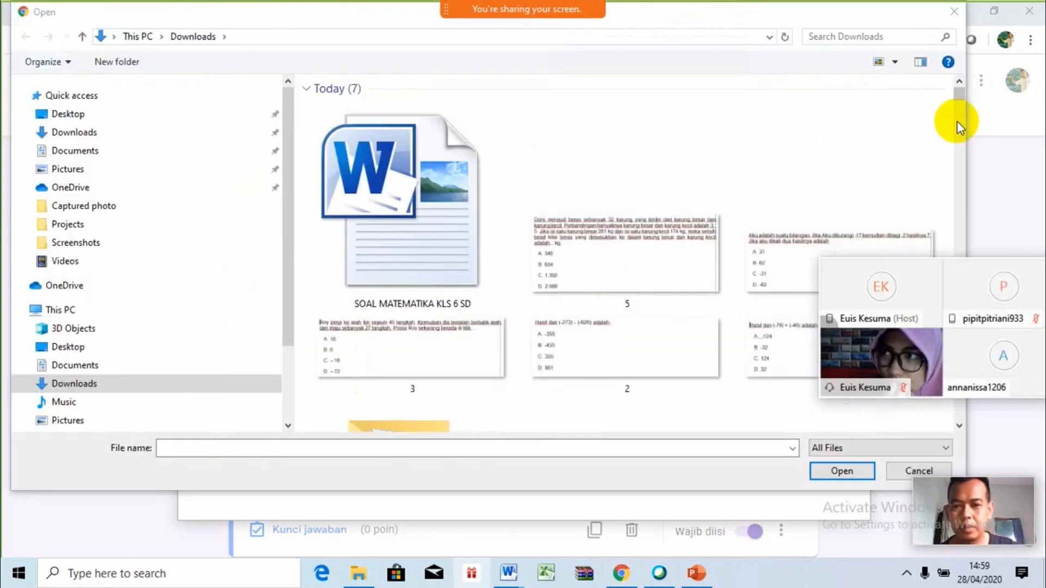
pyautogui.scroll(-5, 923, 143)
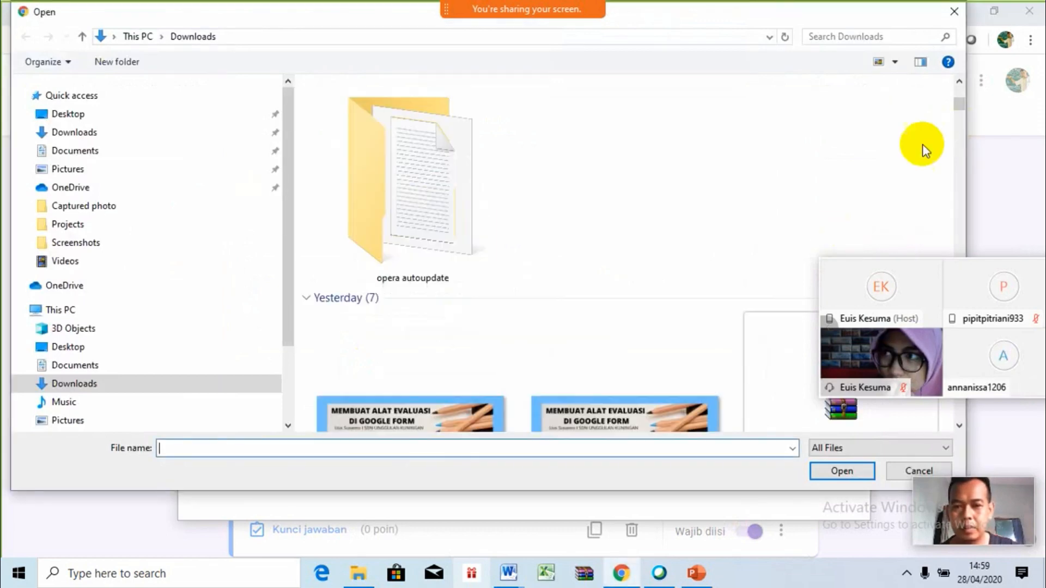
pyautogui.moveTo(959, 107); pyautogui.dragTo(959, 97)
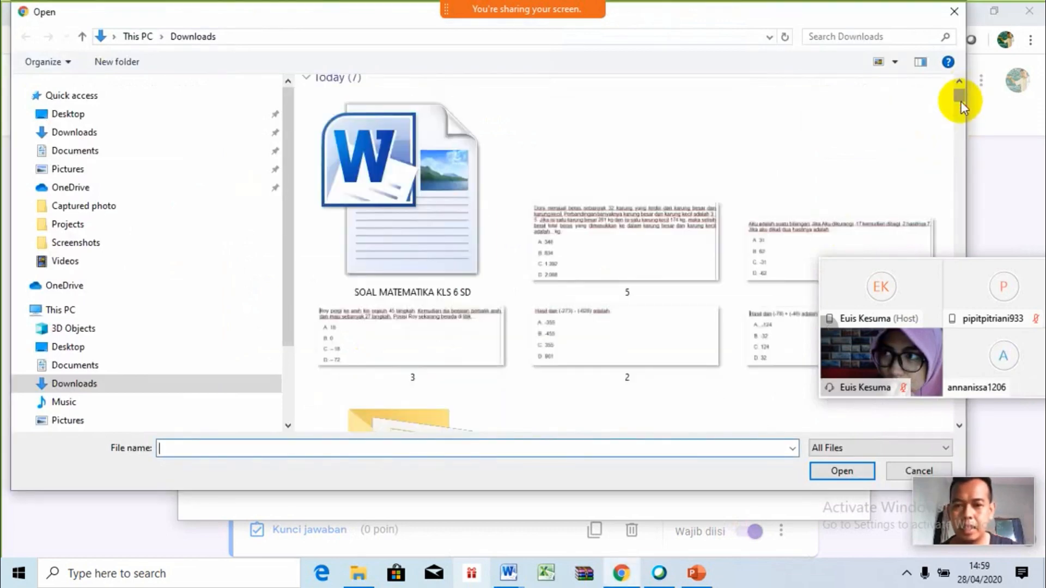
pyautogui.moveTo(898, 266); pyautogui.dragTo(932, 327)
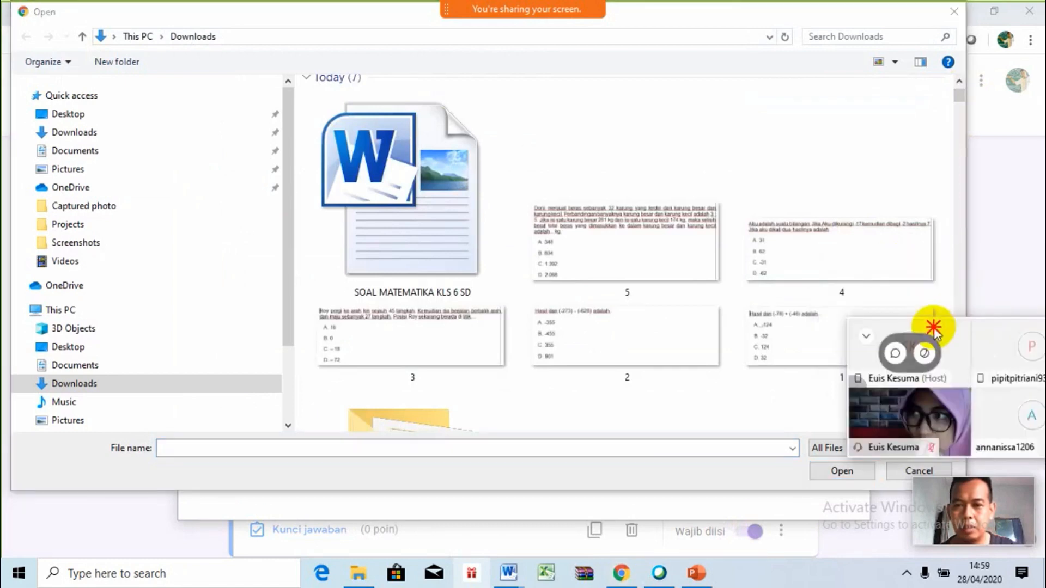
pyautogui.doubleClick(502, 348)
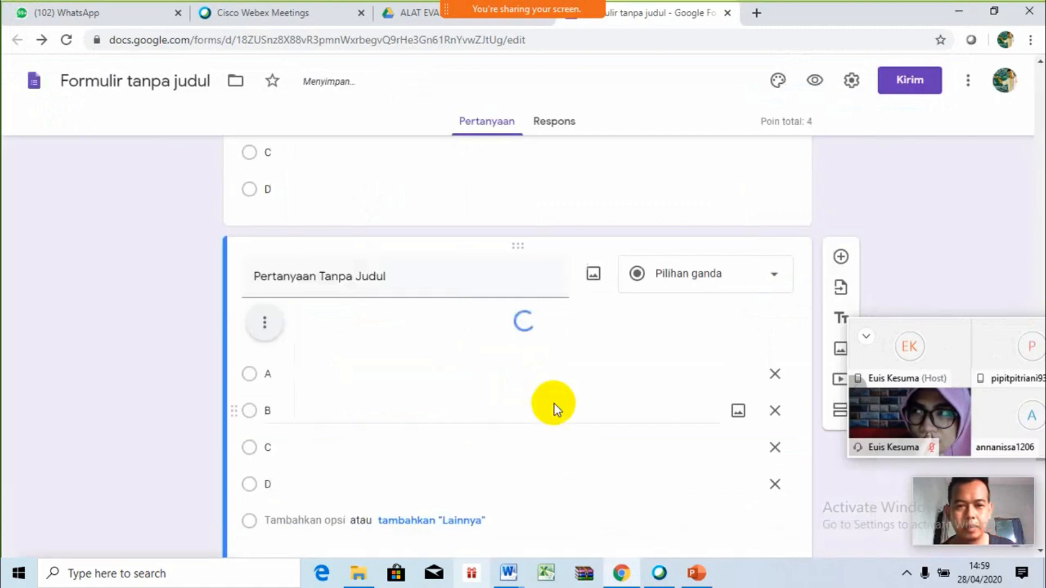
# Title the picture question 3 and mark C as its correct answer
pyautogui.write('3')
pyautogui.moveTo(992, 212); pyautogui.dragTo(970, 133)
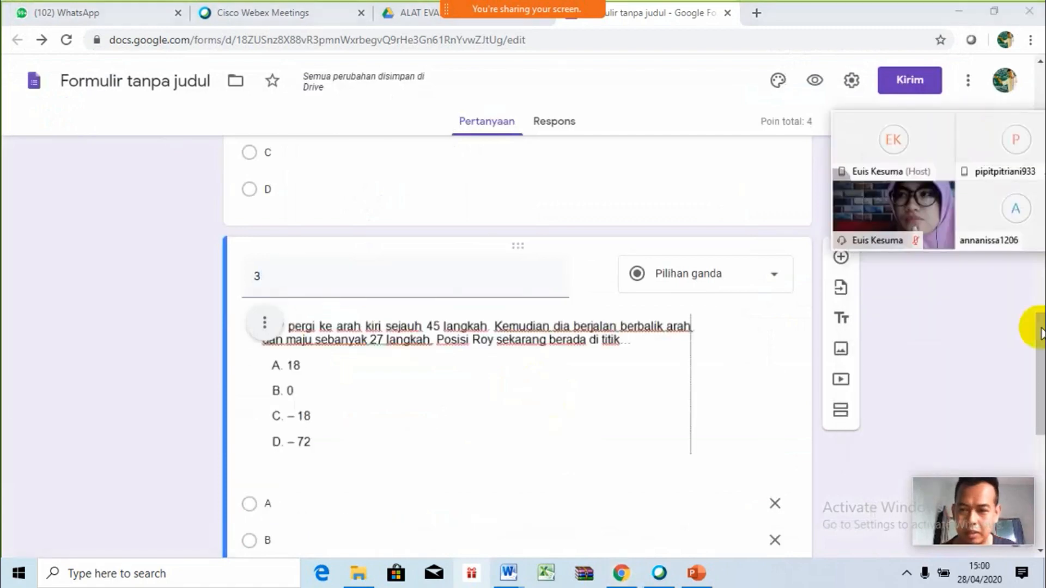
pyautogui.moveTo(1041, 329); pyautogui.dragTo(1041, 332)
pyautogui.scroll(-4, 1038, 376)
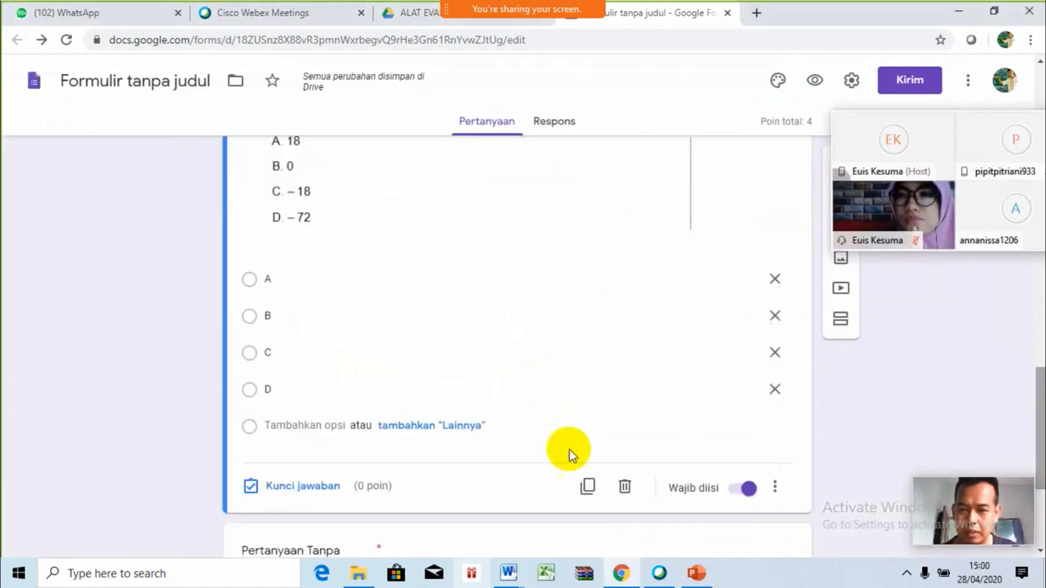
pyautogui.click(299, 488)
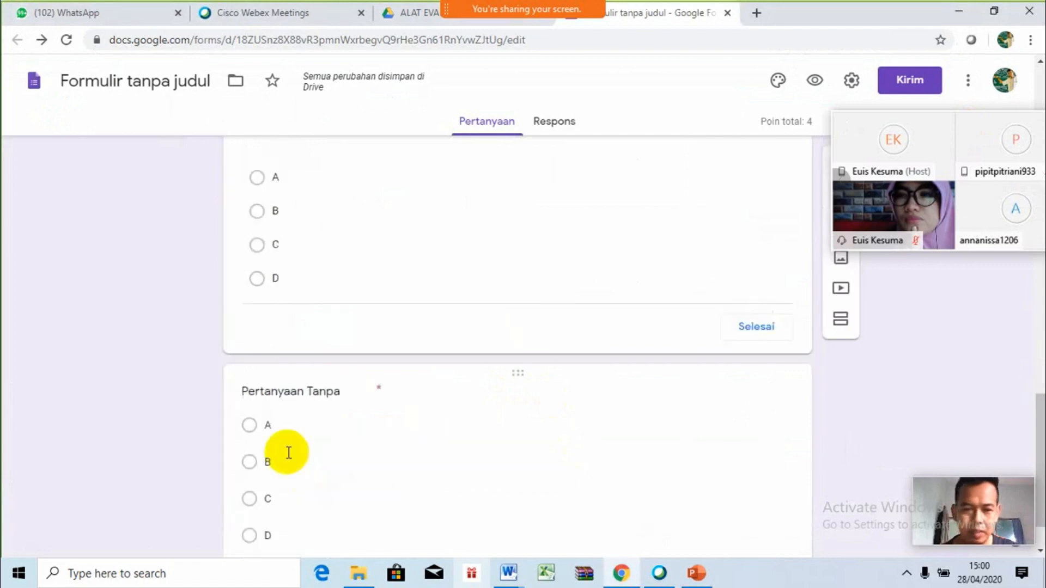
pyautogui.scroll(3, 1039, 434)
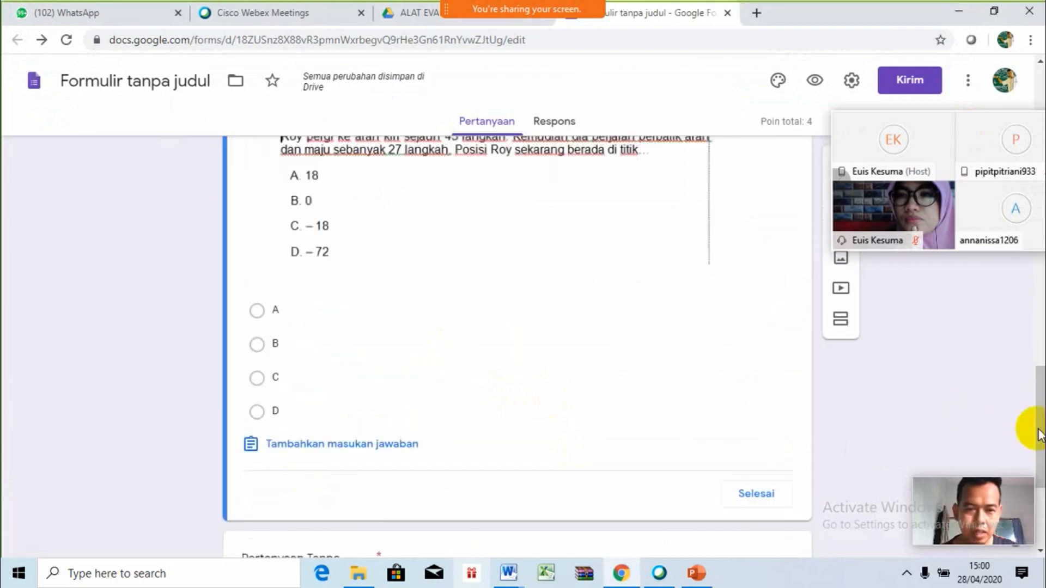
pyautogui.click(259, 378)
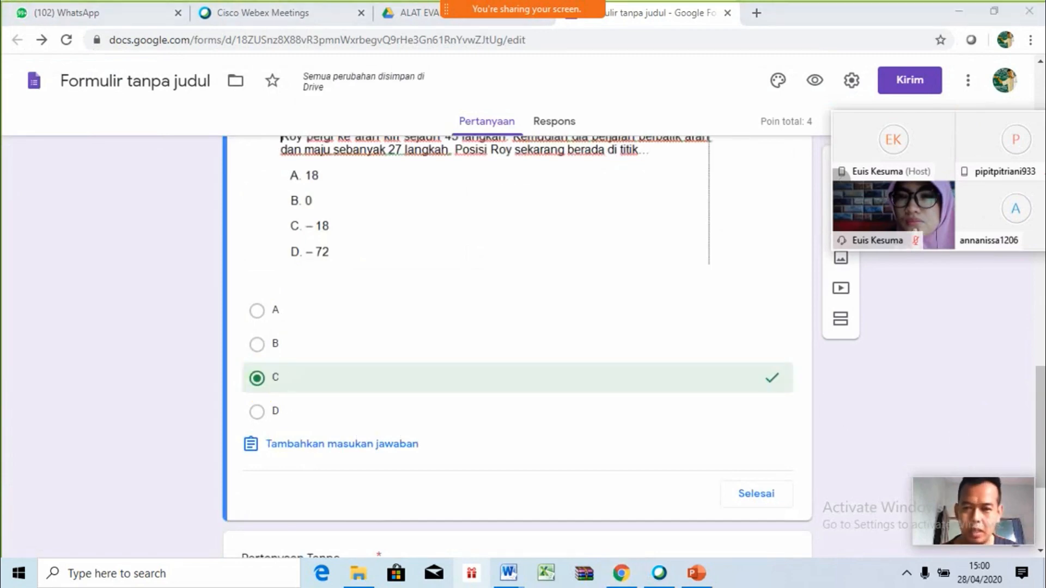
# Make question 3 worth 2 points and finish its answer key
pyautogui.click(1039, 319)
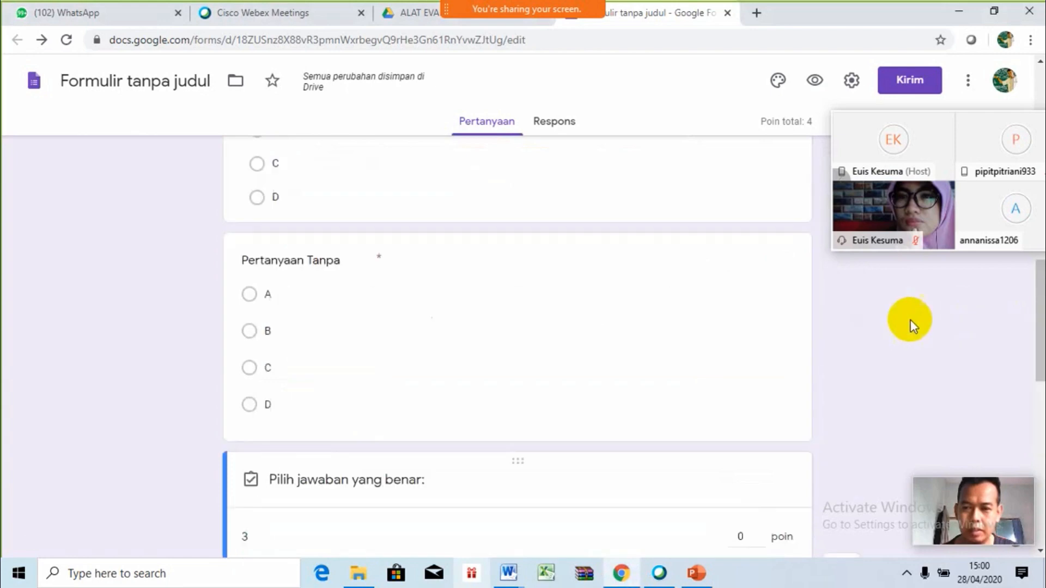
pyautogui.click(1038, 422)
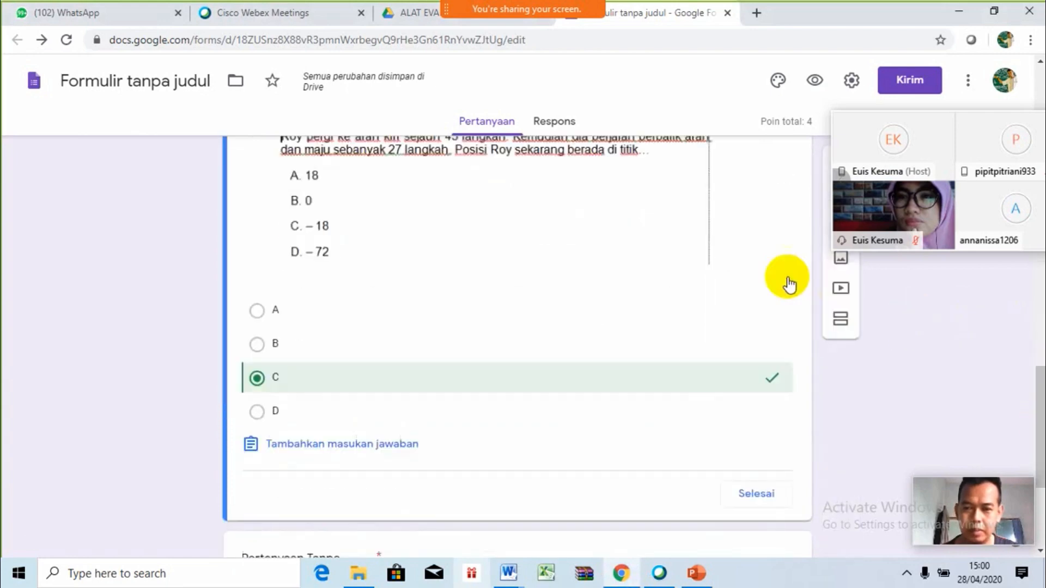
pyautogui.moveTo(1039, 418); pyautogui.dragTo(1040, 382)
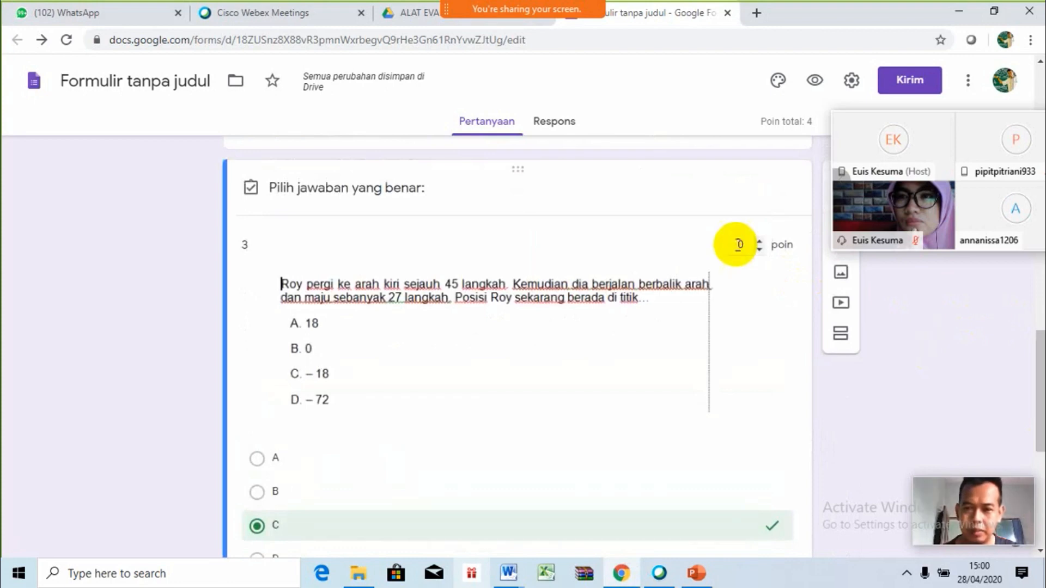
pyautogui.click(739, 245)
pyautogui.write('2')
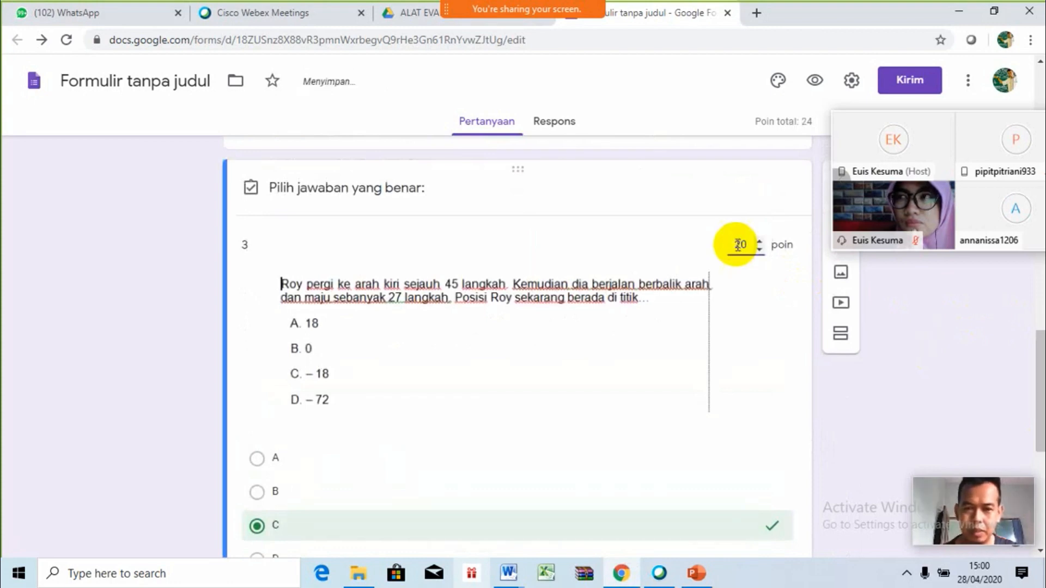
pyautogui.press('Delete')
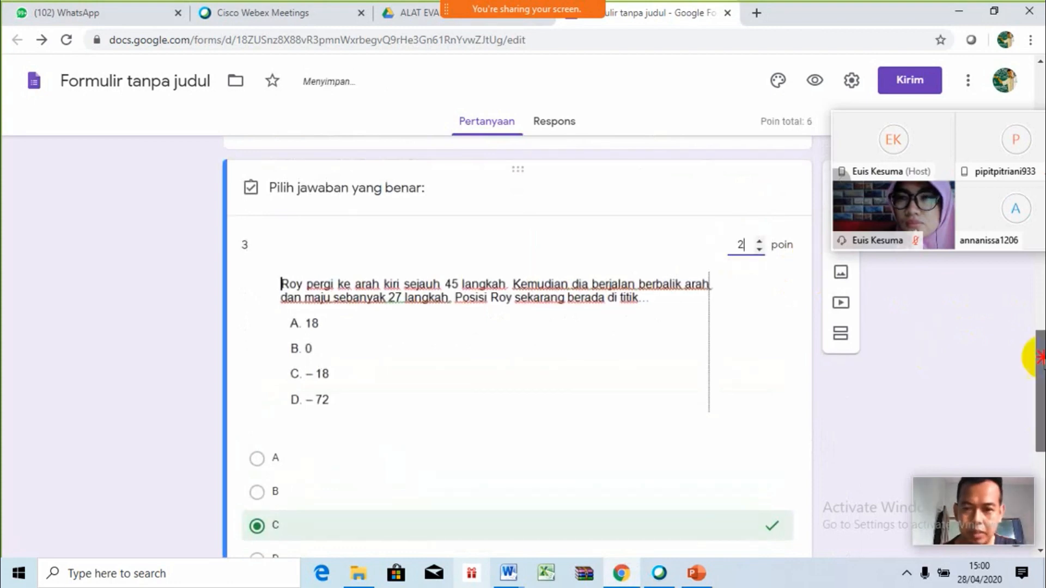
pyautogui.scroll(-5, 1041, 356)
pyautogui.click(770, 360)
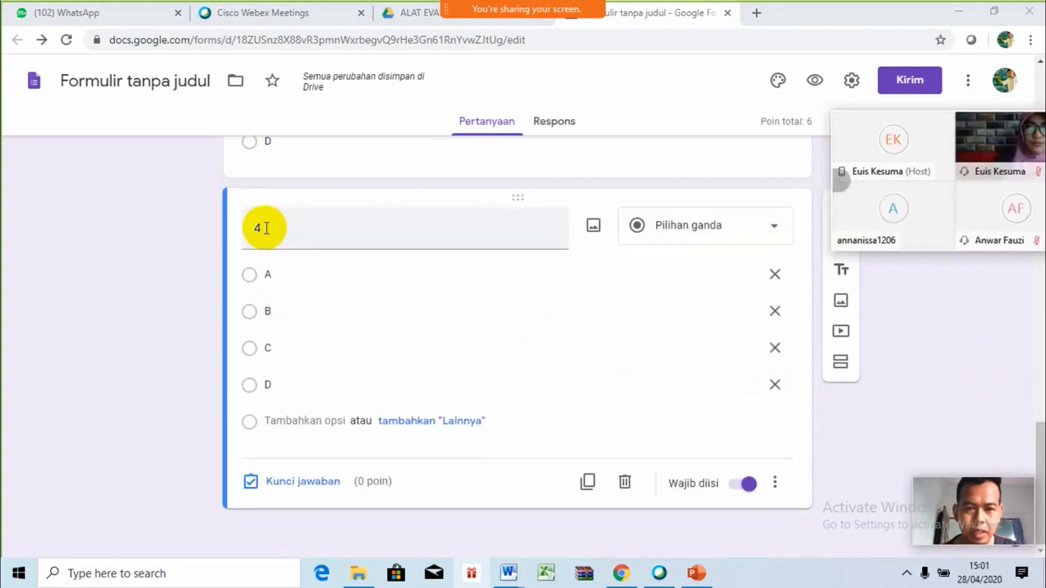
# Add the mystery-number puzzle image to question 4 and mark D as the only correct answer
pyautogui.click(599, 226)
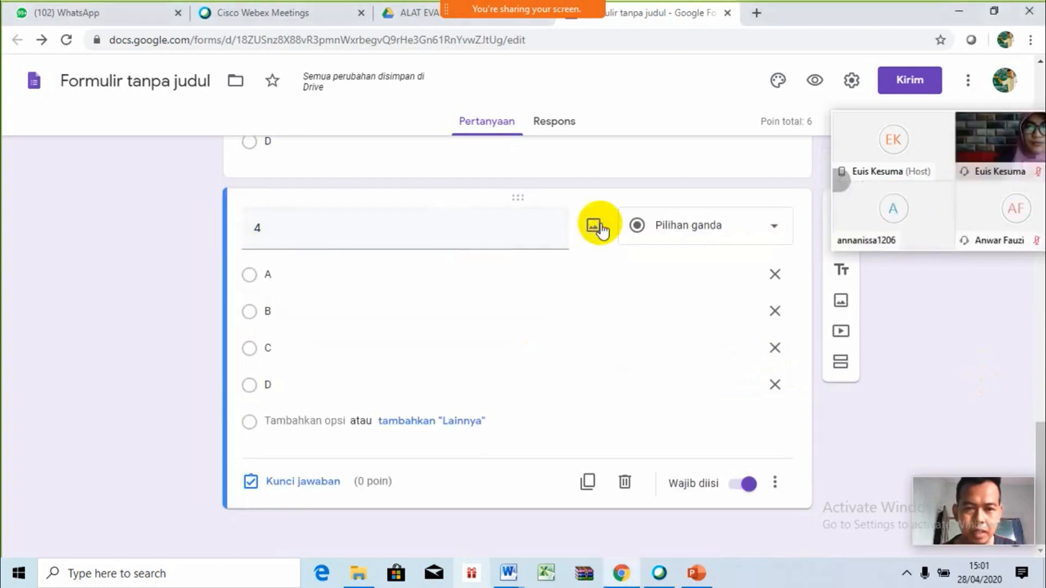
pyautogui.click(599, 226)
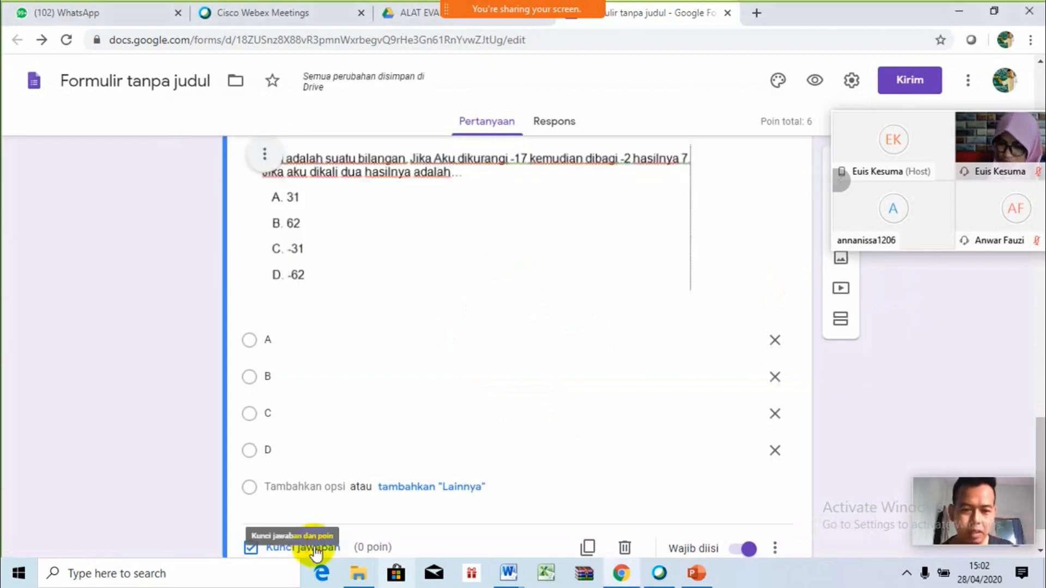
pyautogui.click(315, 549)
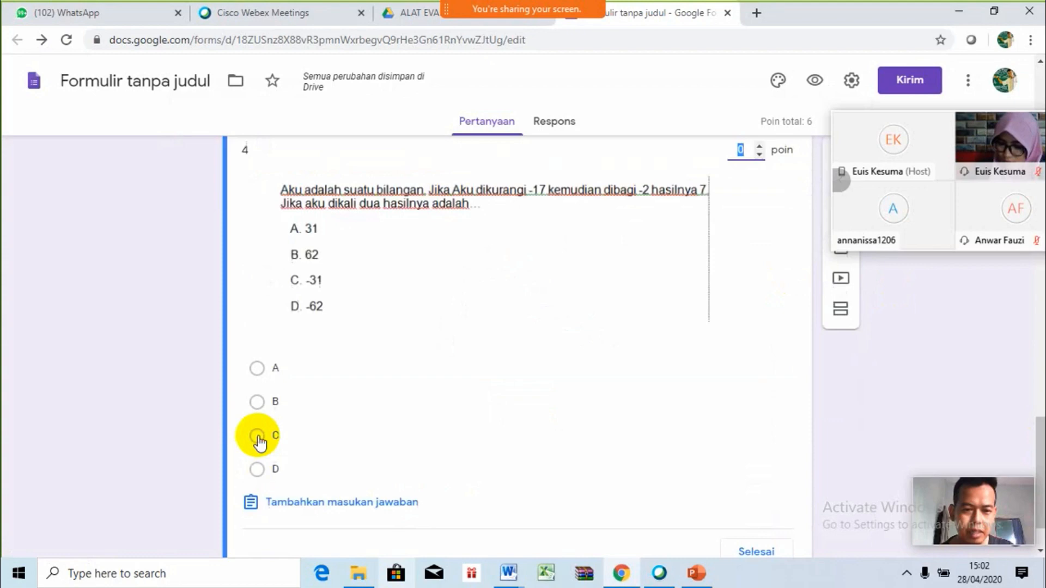
pyautogui.click(258, 438)
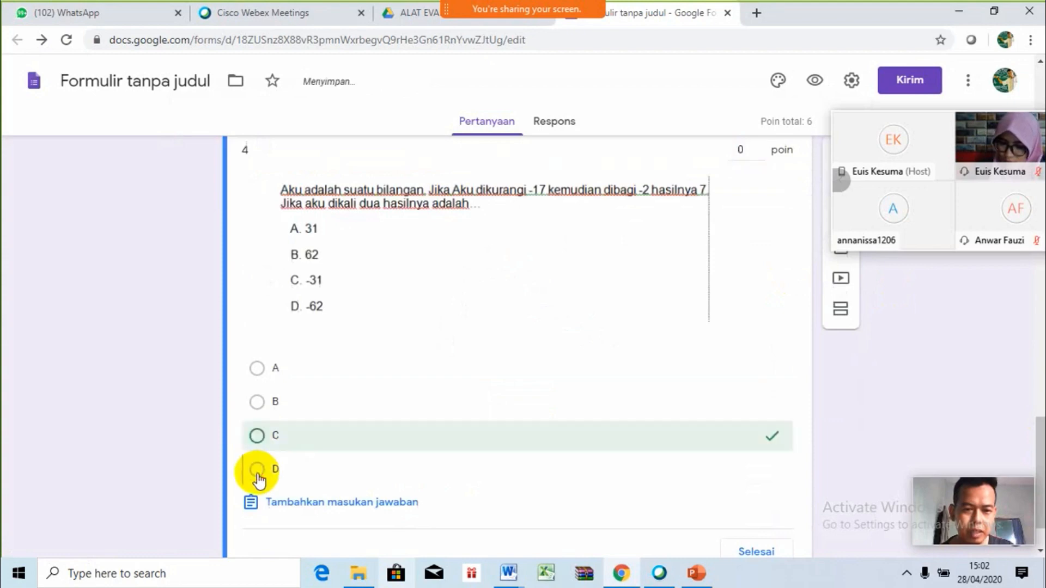
pyautogui.click(257, 473)
pyautogui.click(257, 474)
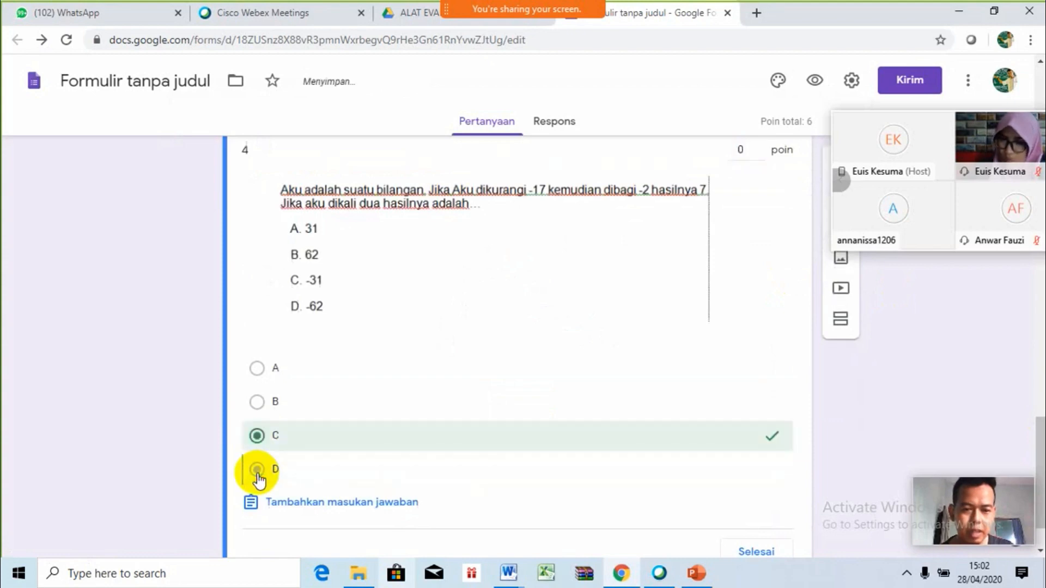
pyautogui.click(257, 474)
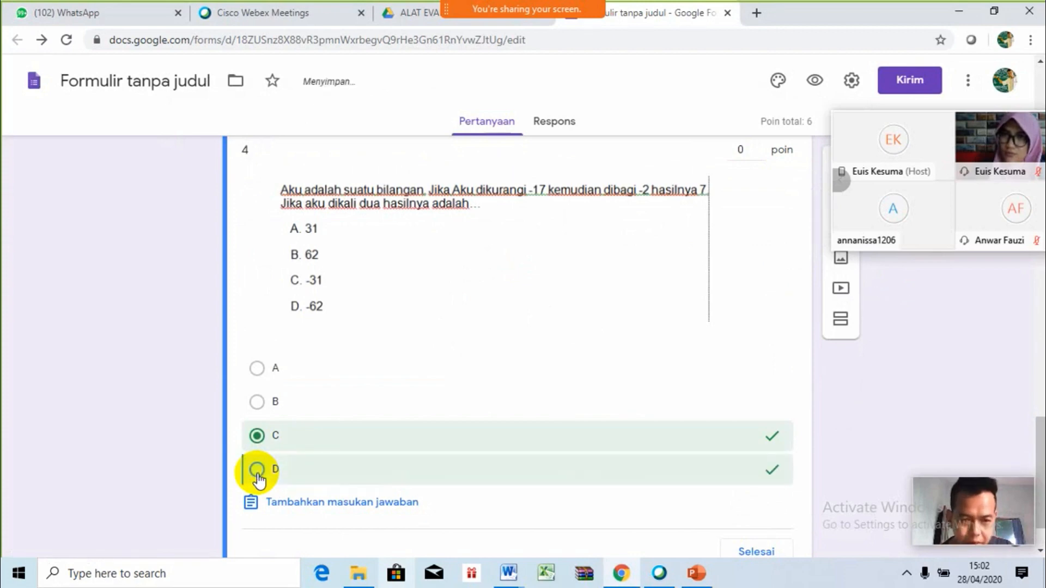
pyautogui.click(257, 436)
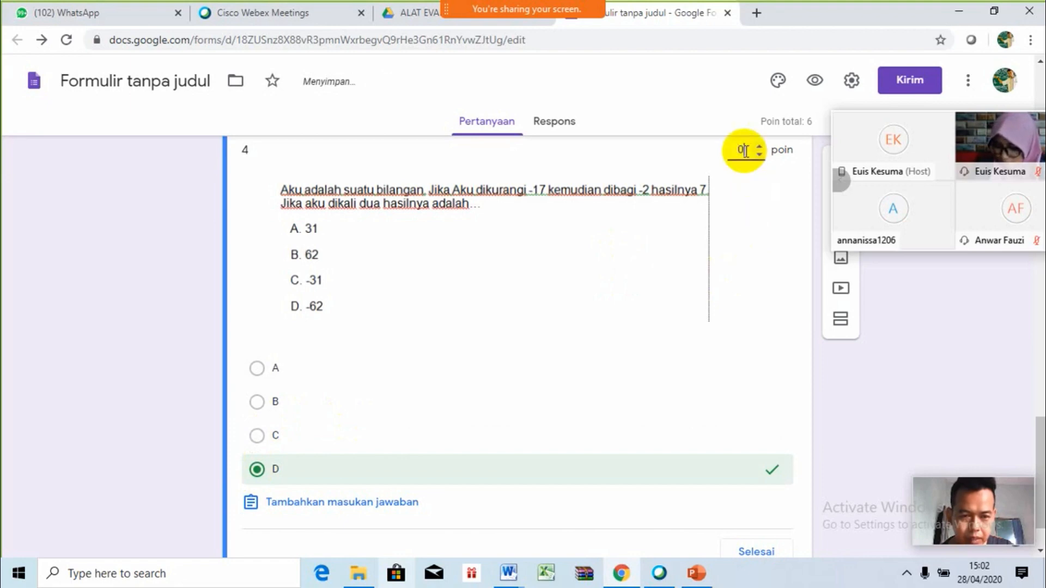
# Set question 4 to 2 points and finish its answer key
pyautogui.doubleClick(743, 151)
pyautogui.write('2')
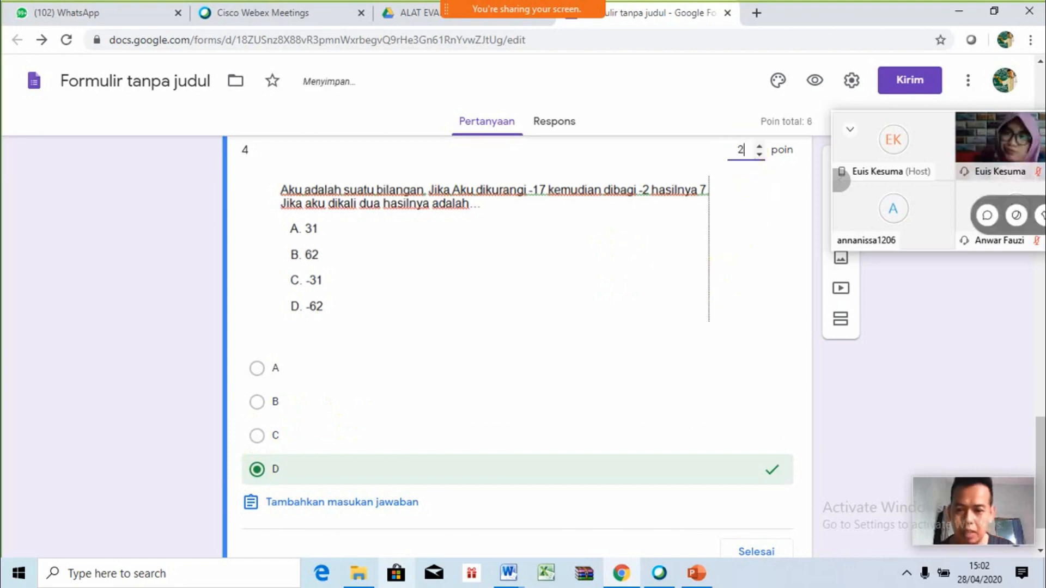
pyautogui.scroll(-2, 844, 524)
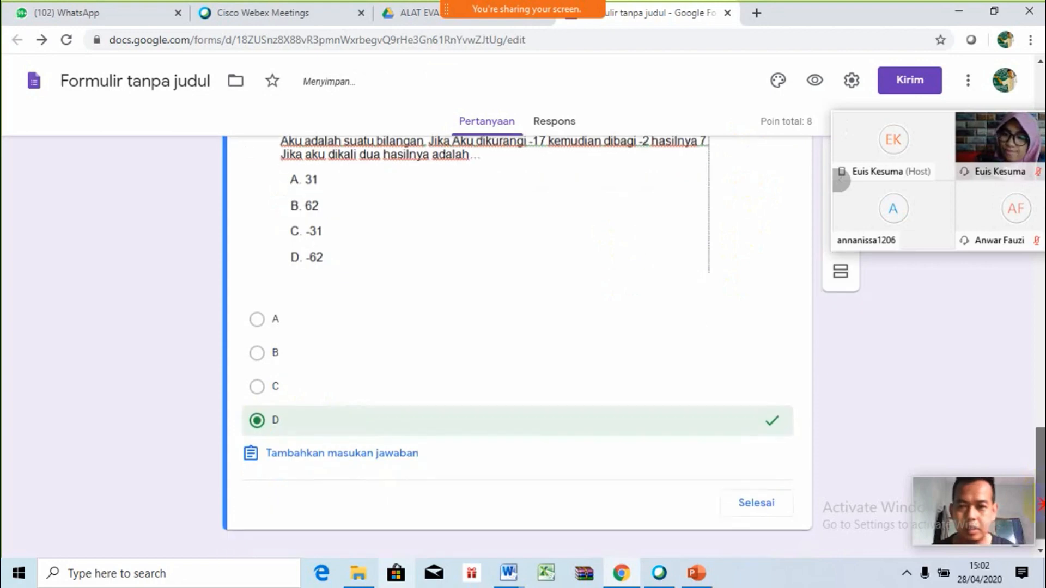
pyautogui.click(758, 482)
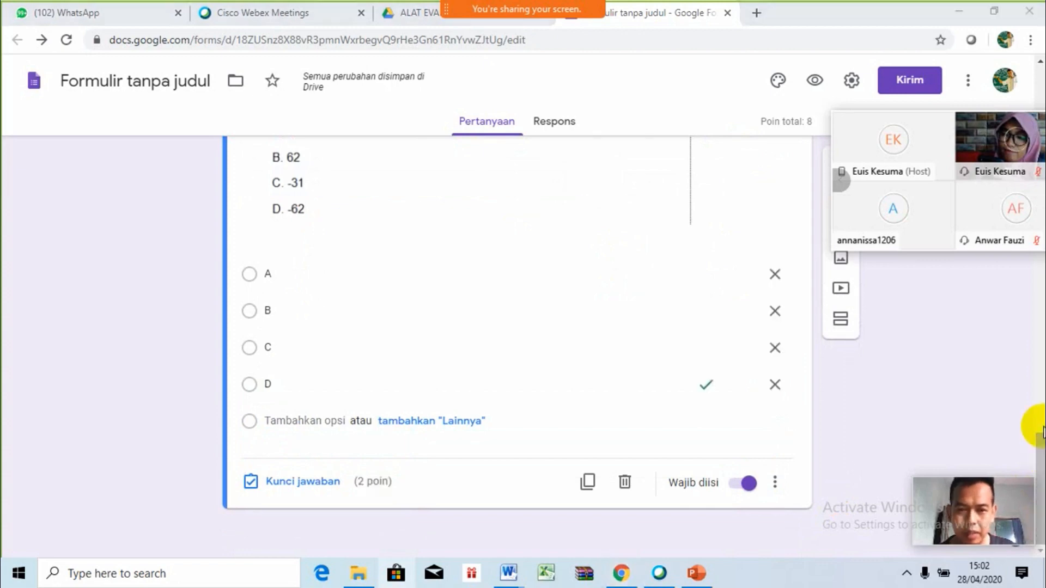
# Duplicate question 4 with its puzzle image and retitle the copy 5
pyautogui.moveTo(1042, 431); pyautogui.dragTo(1042, 336)
pyautogui.moveTo(1038, 384); pyautogui.dragTo(1037, 250)
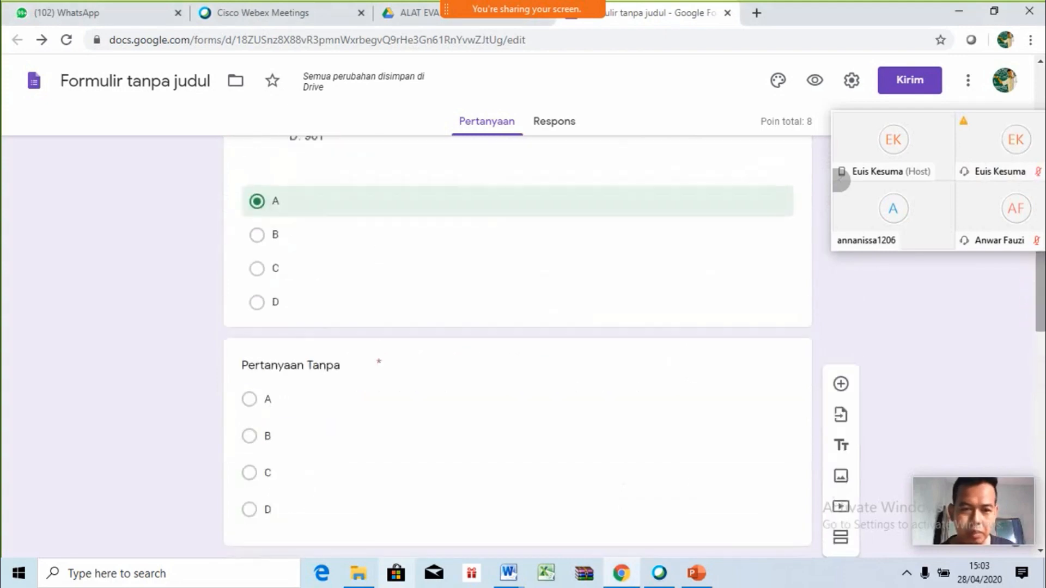
pyautogui.click(352, 375)
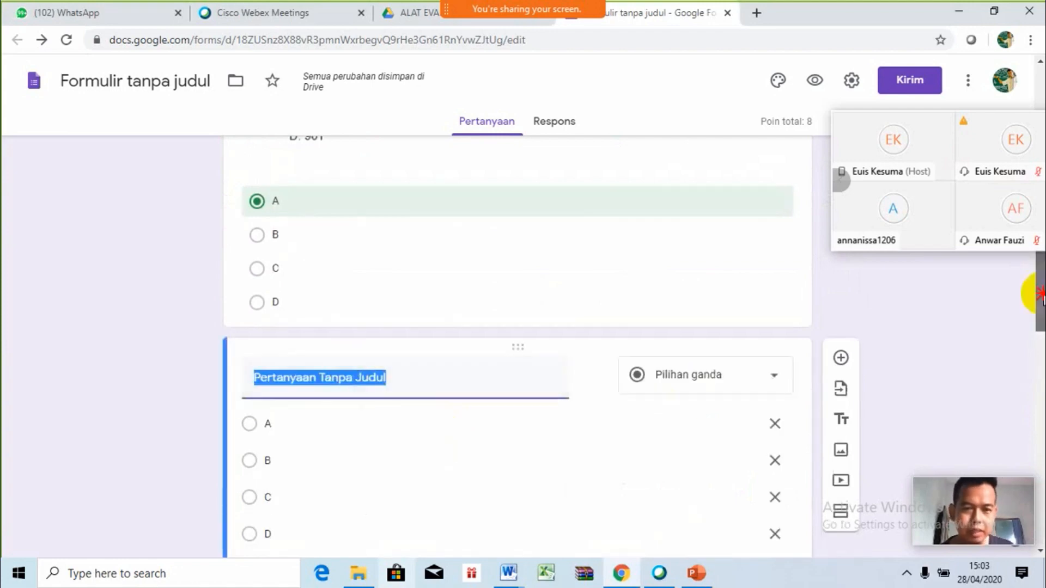
pyautogui.moveTo(1041, 295); pyautogui.dragTo(1042, 361)
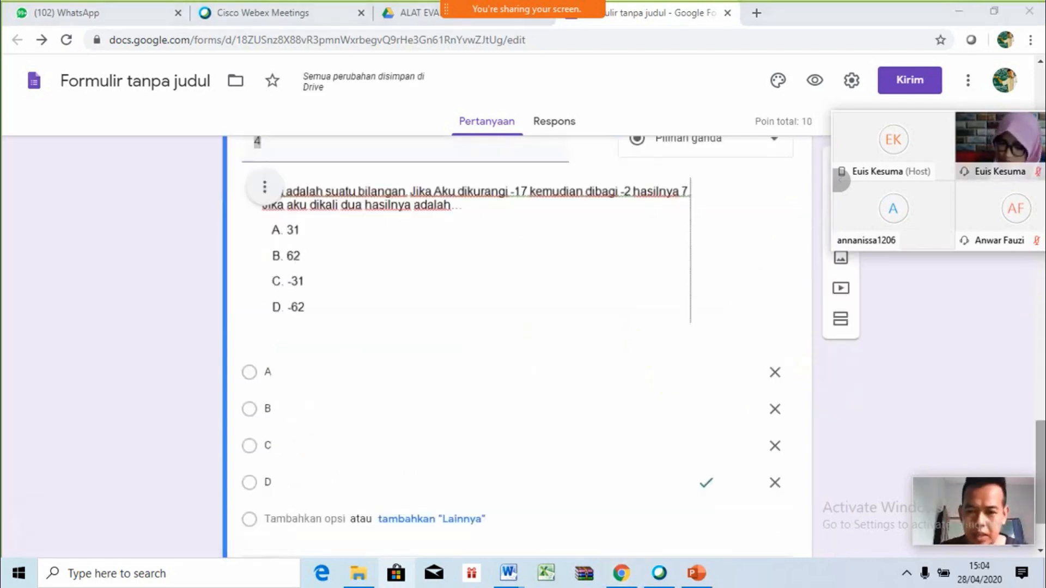
pyautogui.click(1042, 550)
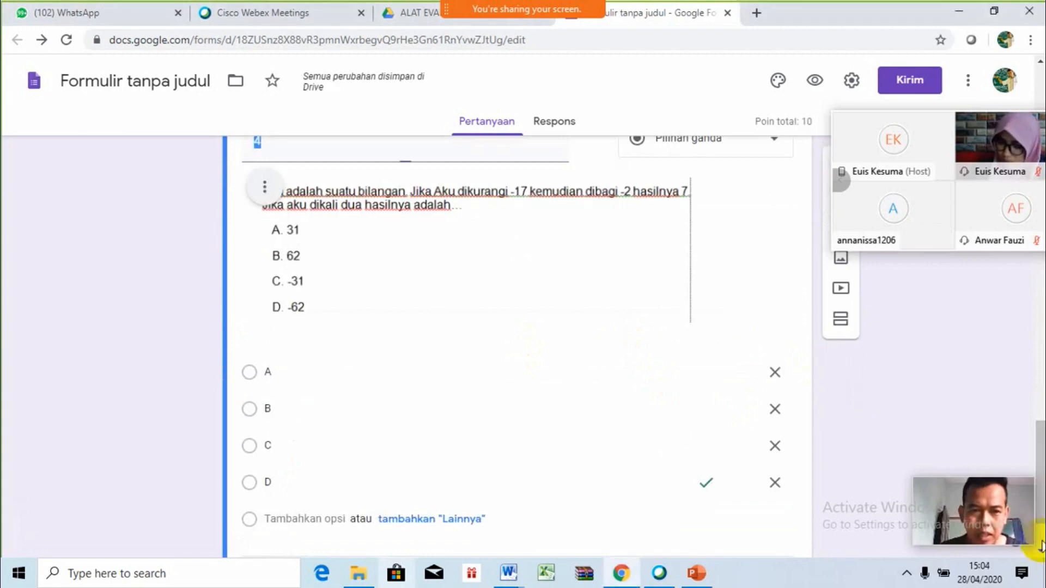
pyautogui.click(1041, 547)
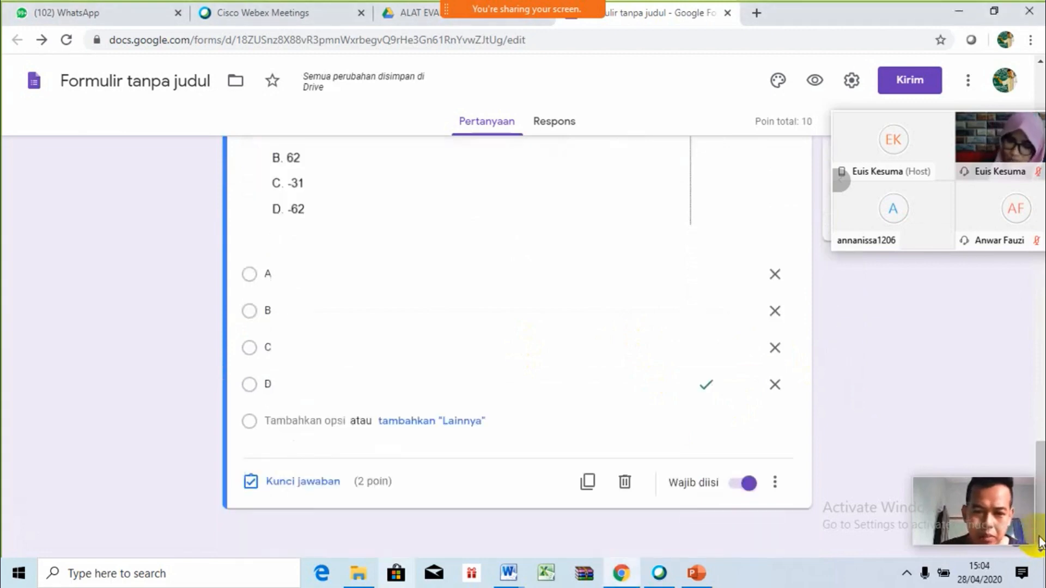
pyautogui.moveTo(1039, 539); pyautogui.dragTo(1040, 469)
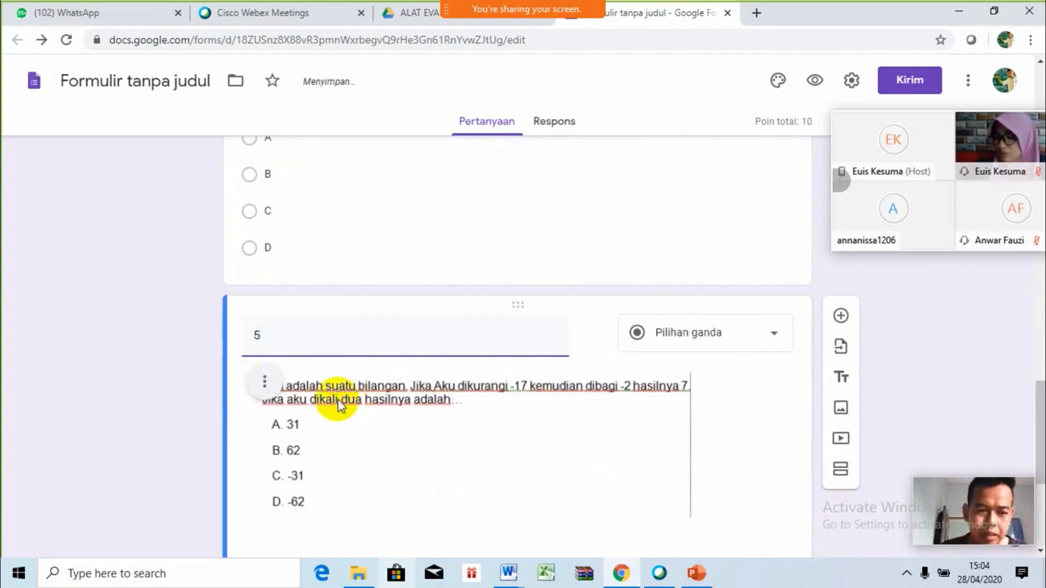
# Swap question 5's image for the rice-sack problem with choices 348, 834, 1.392 and 2.088
pyautogui.click(409, 426)
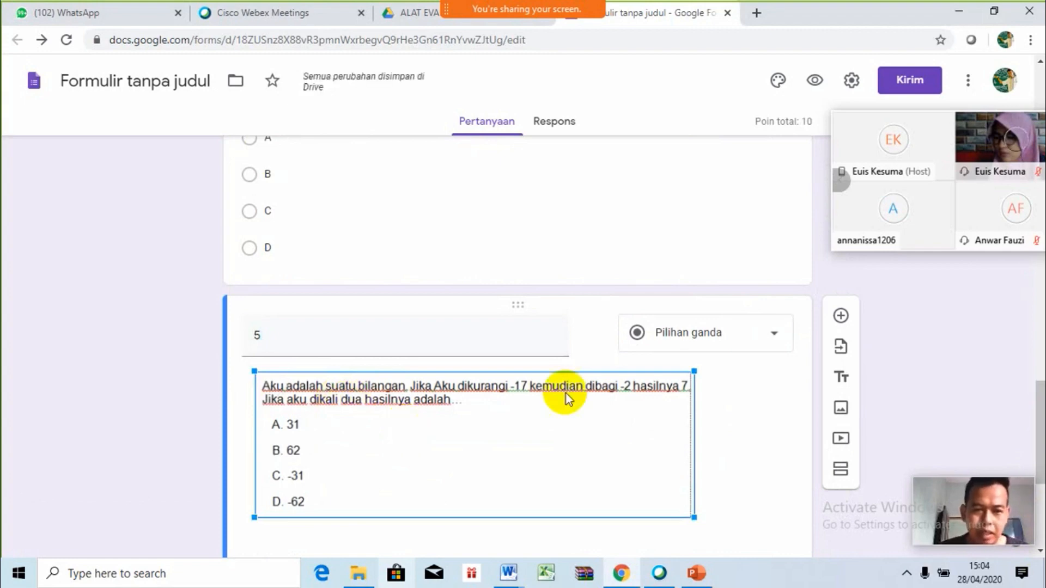
pyautogui.hotkey('alt', 'Tab')
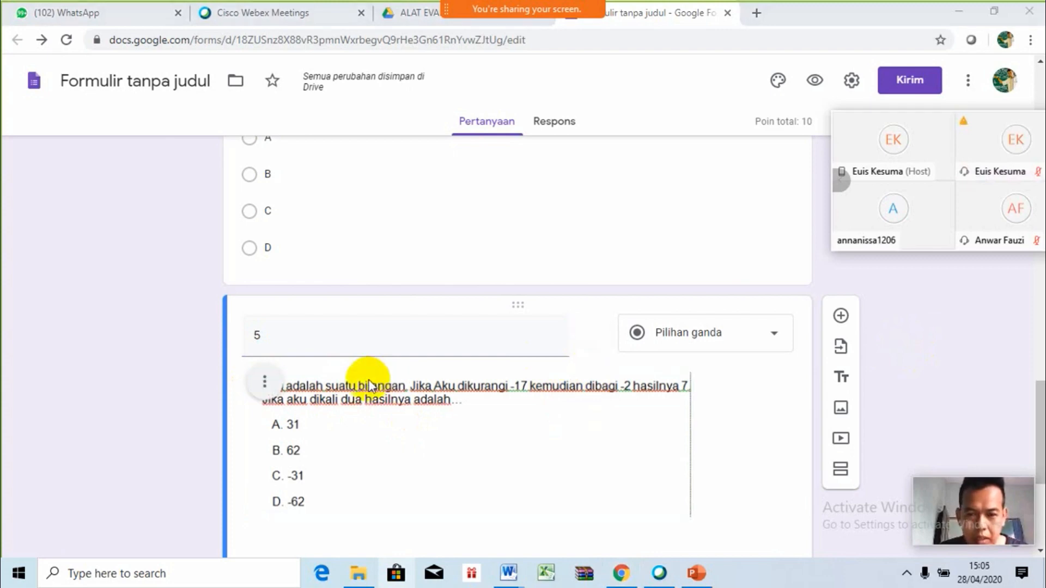
pyautogui.click(272, 385)
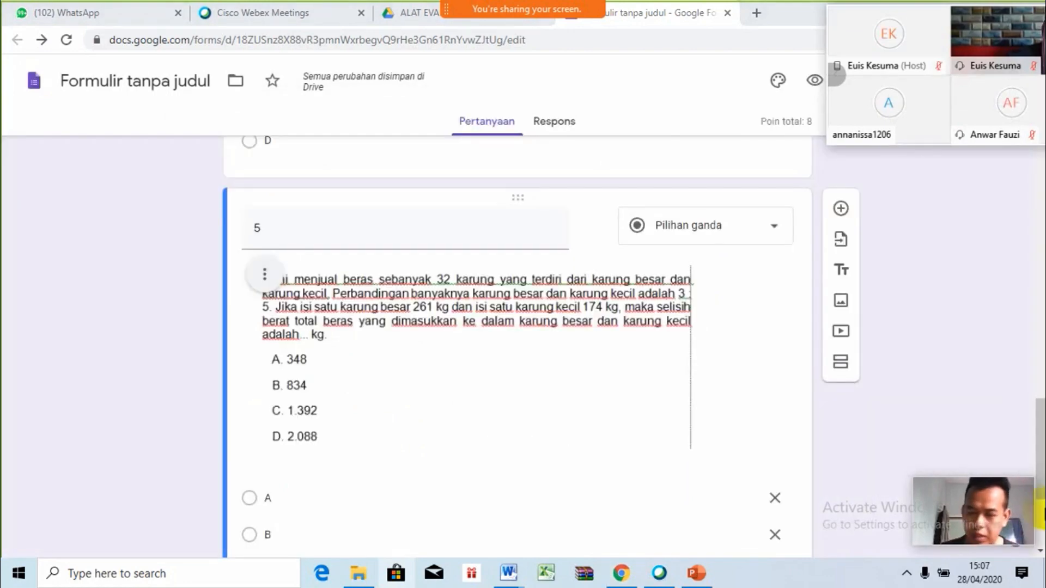
pyautogui.scroll(-4, 816, 486)
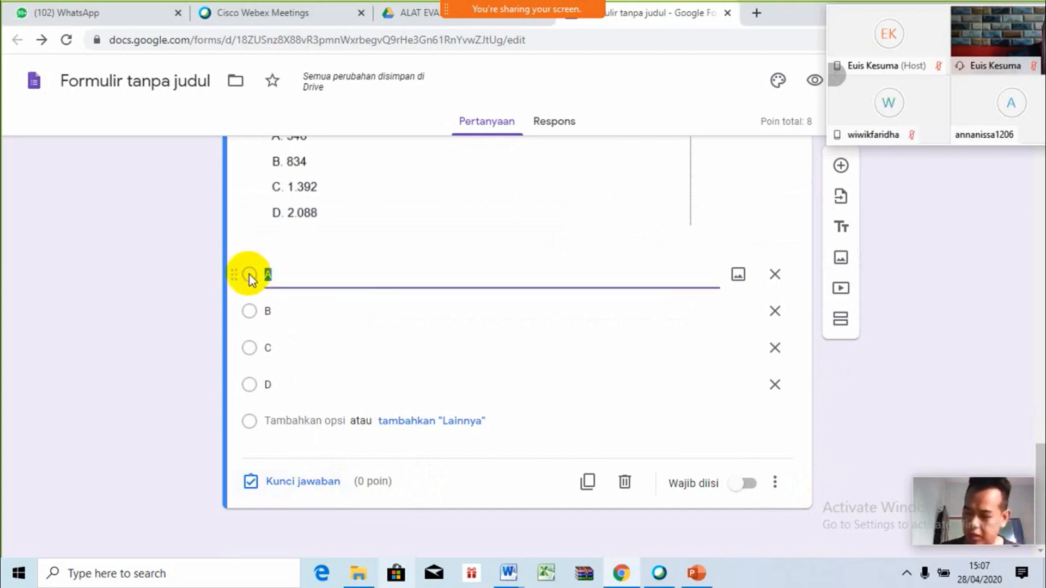
pyautogui.moveTo(1042, 473); pyautogui.dragTo(1042, 423)
pyautogui.scroll(-5, 518, 349)
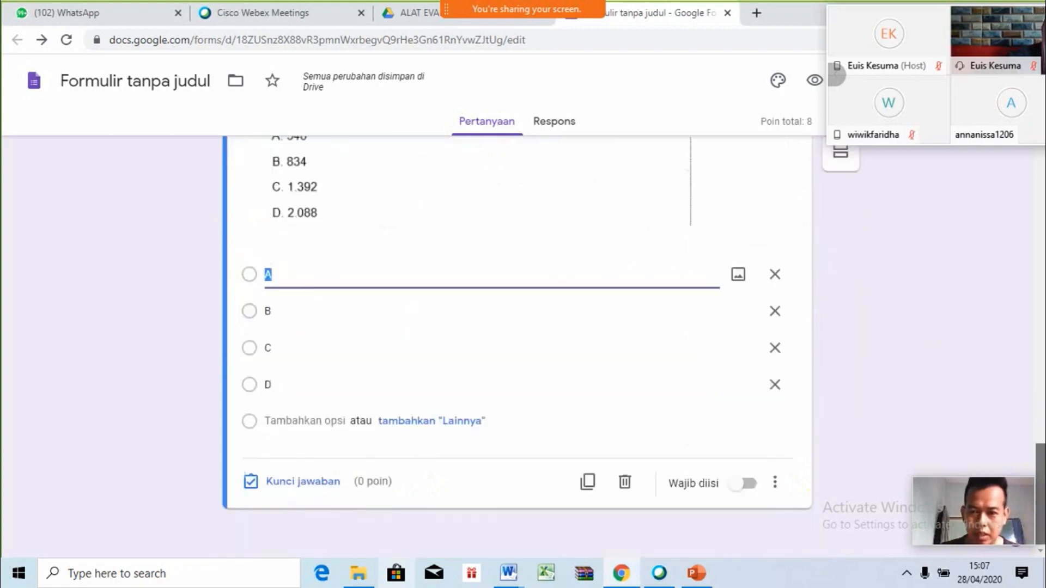
# Mark A as question 5's correct answer and enter 2 in its points field
pyautogui.click(331, 487)
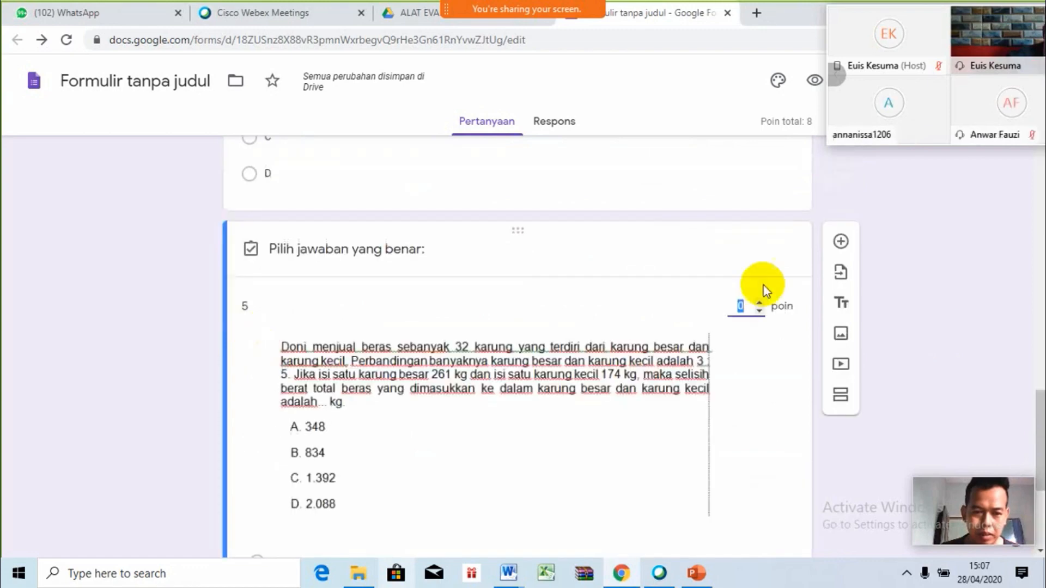
pyautogui.scroll(-4, 763, 289)
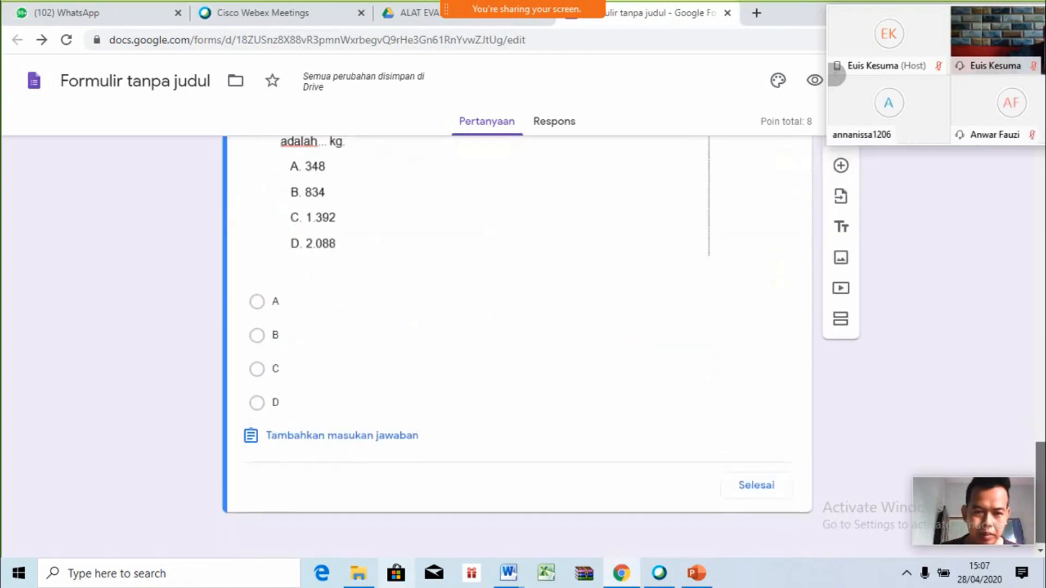
pyautogui.click(257, 303)
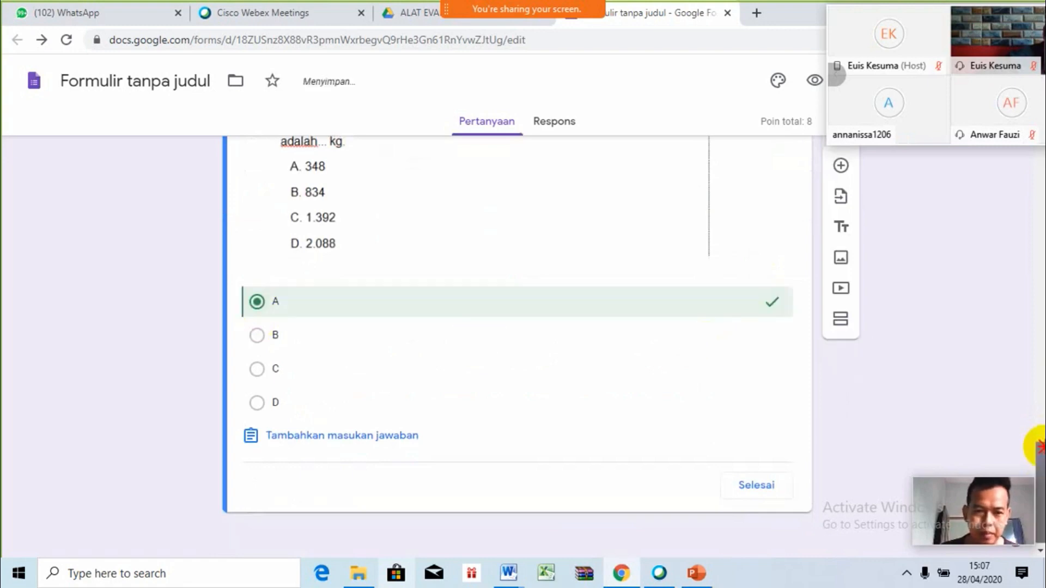
pyautogui.scroll(4, 1038, 458)
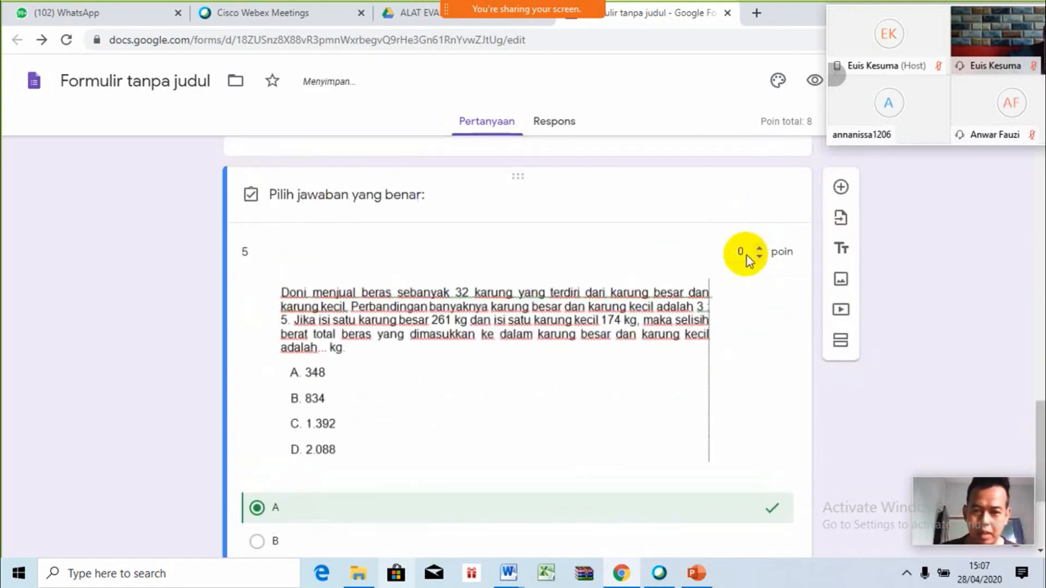
pyautogui.click(745, 253)
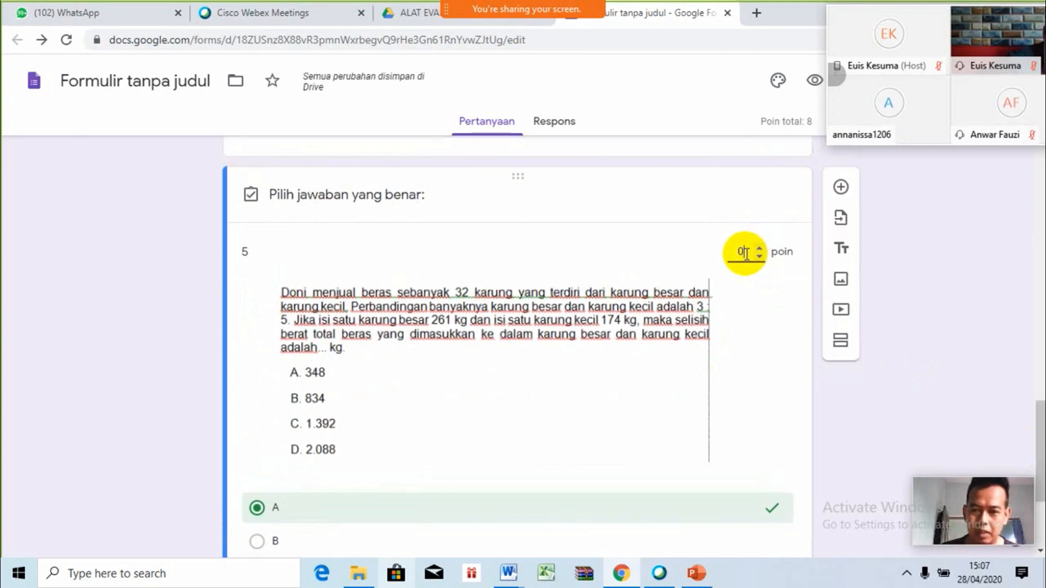
pyautogui.write('2')
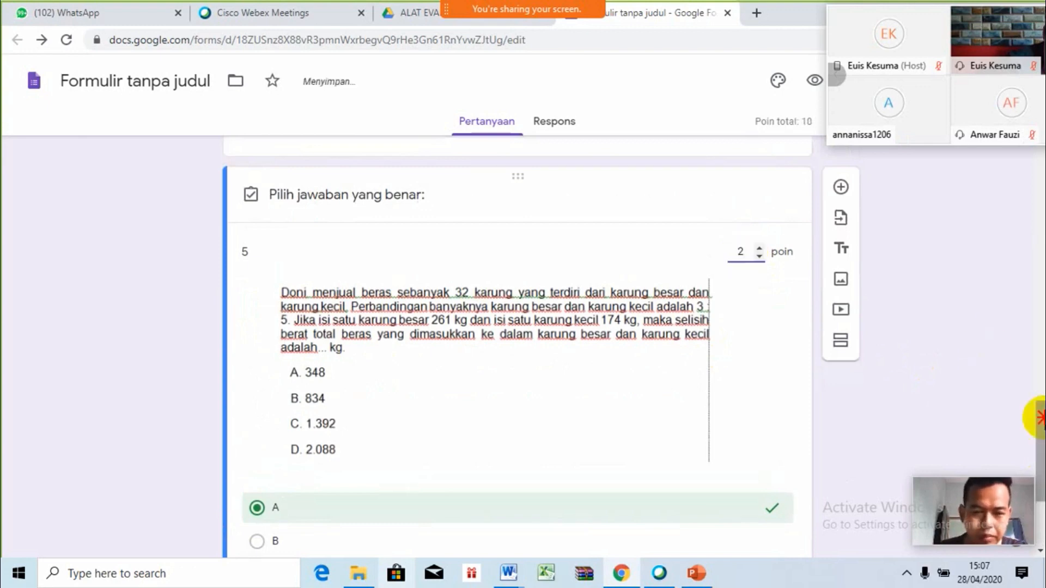
pyautogui.moveTo(1038, 417); pyautogui.dragTo(1040, 343)
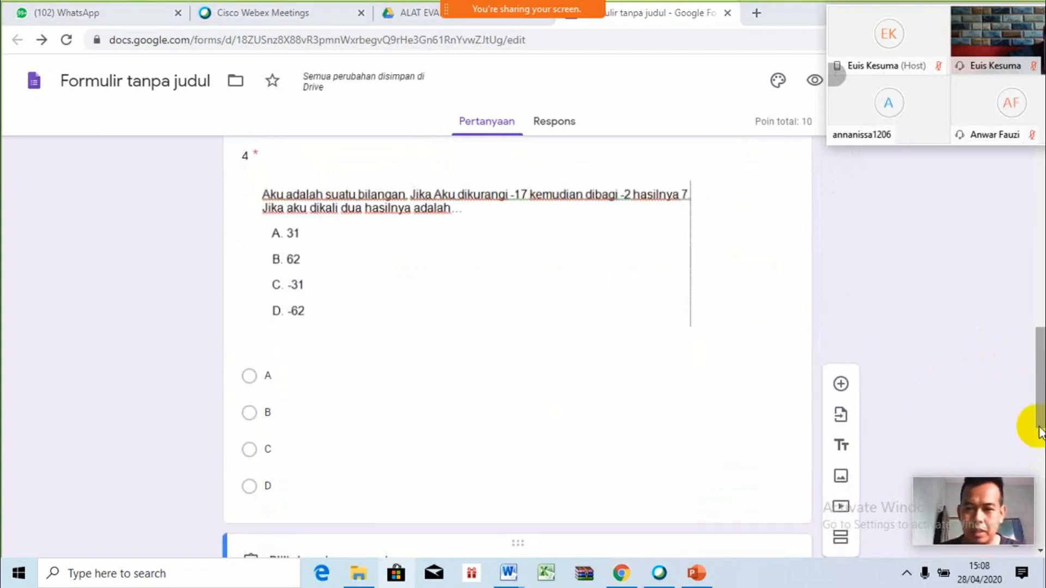
pyautogui.moveTo(1039, 430); pyautogui.dragTo(1038, 149)
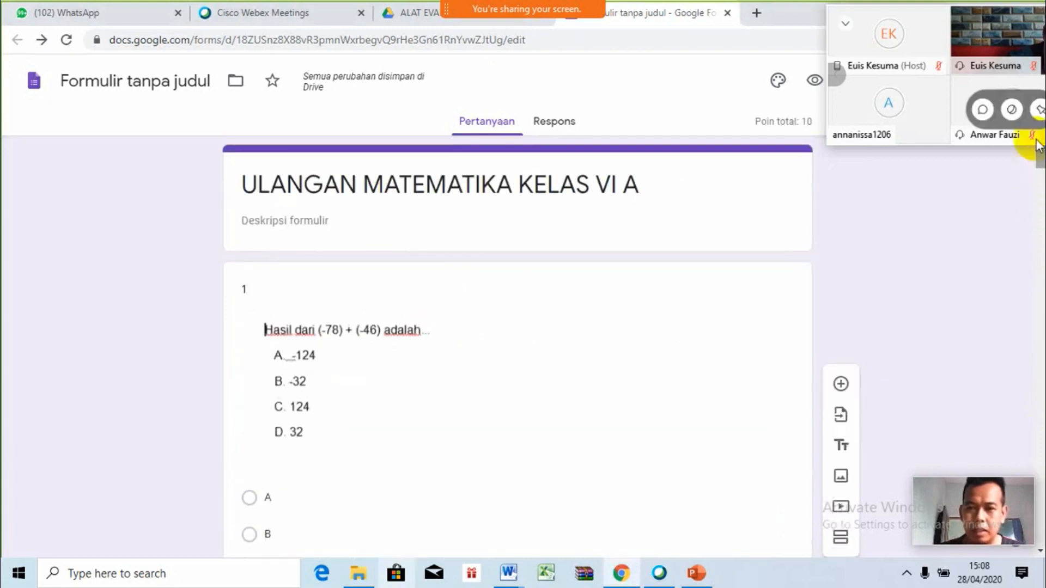
pyautogui.tripleClick(392, 184)
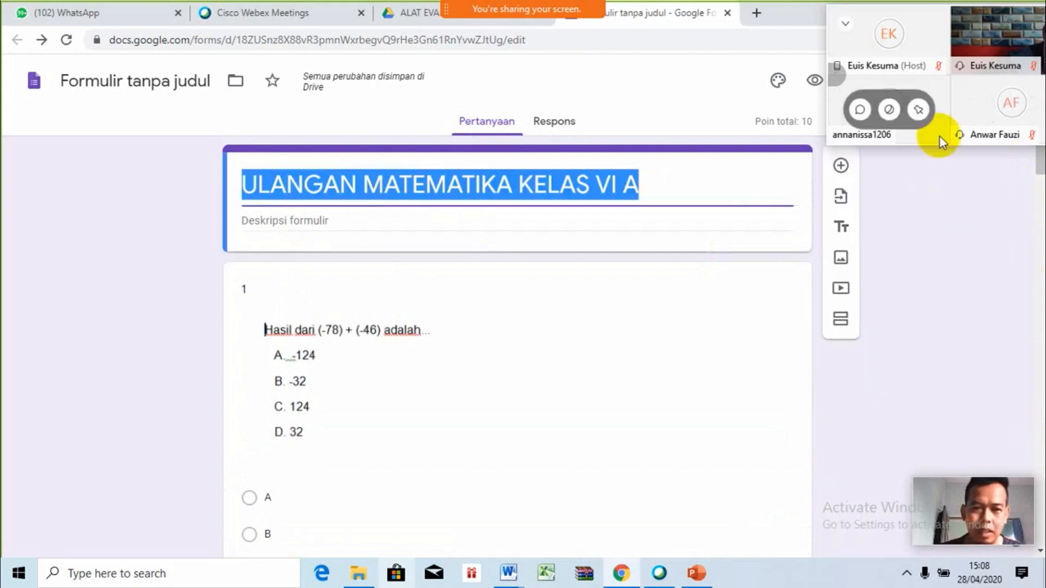
pyautogui.moveTo(931, 17); pyautogui.dragTo(912, 339)
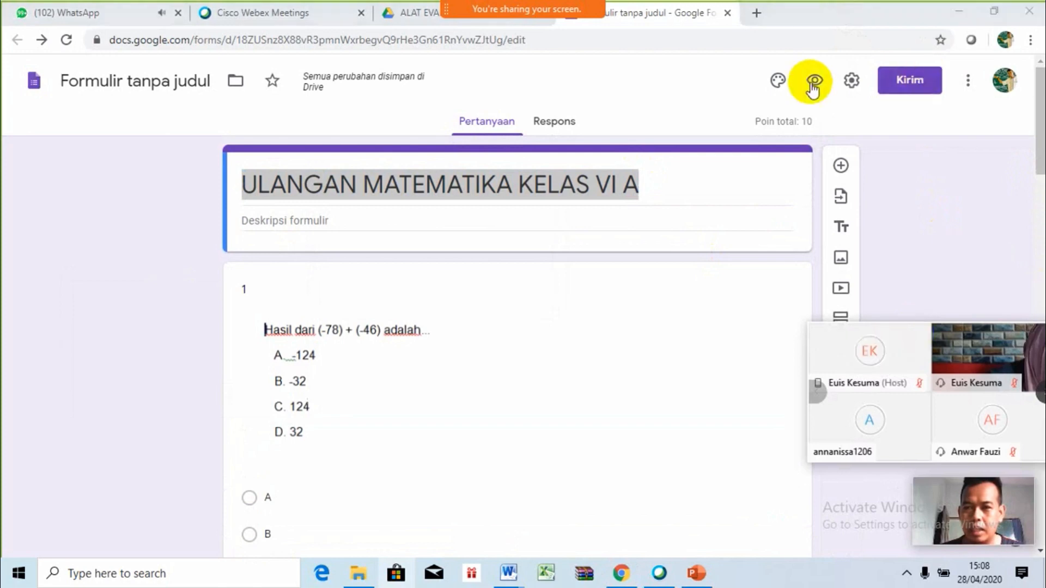
# Use the purple bubbles image from Kantor dan Sekolah as the header, with a matching purple theme
pyautogui.click(778, 92)
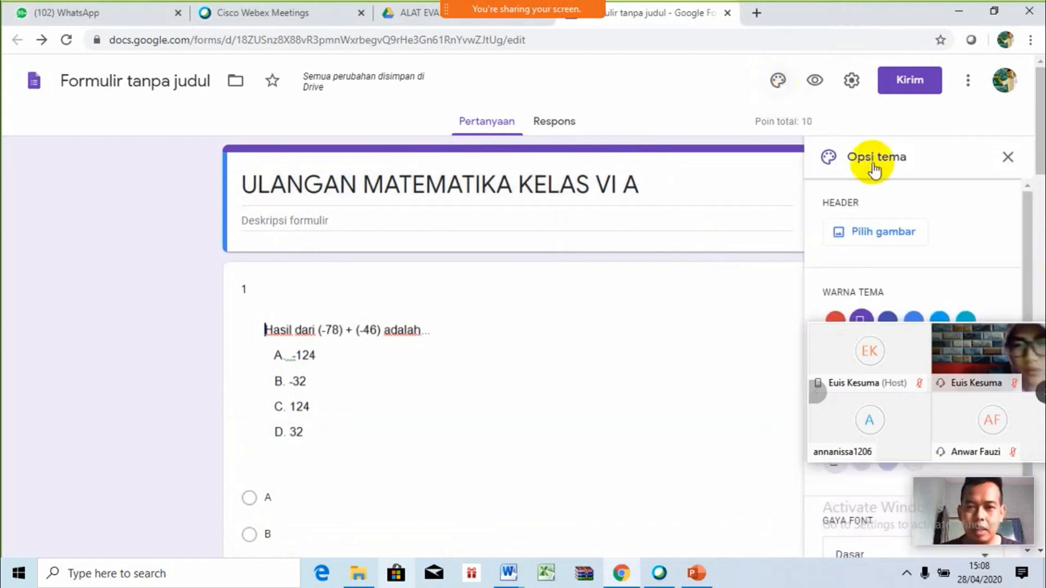
pyautogui.click(898, 230)
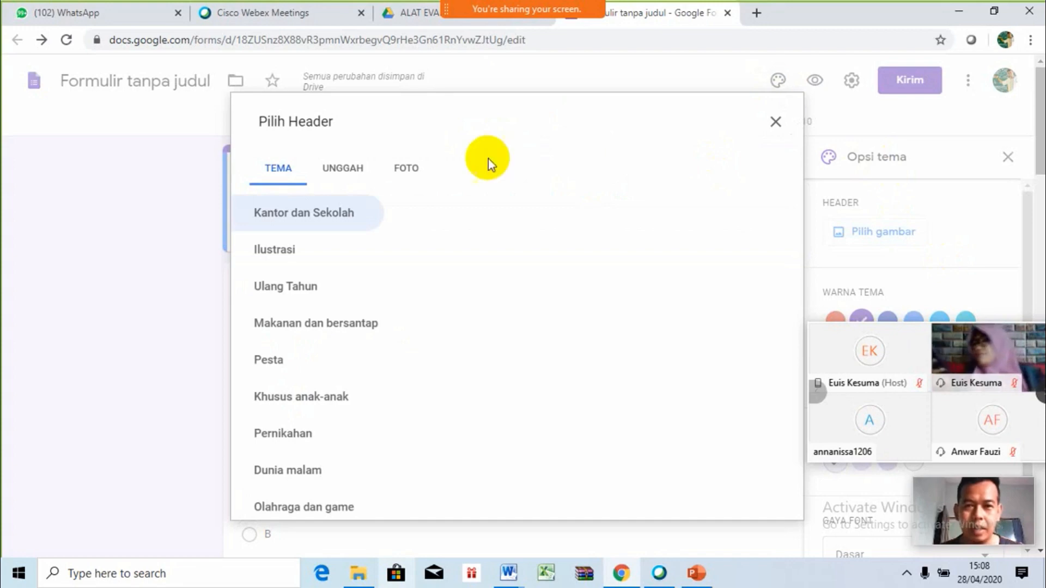
pyautogui.click(359, 170)
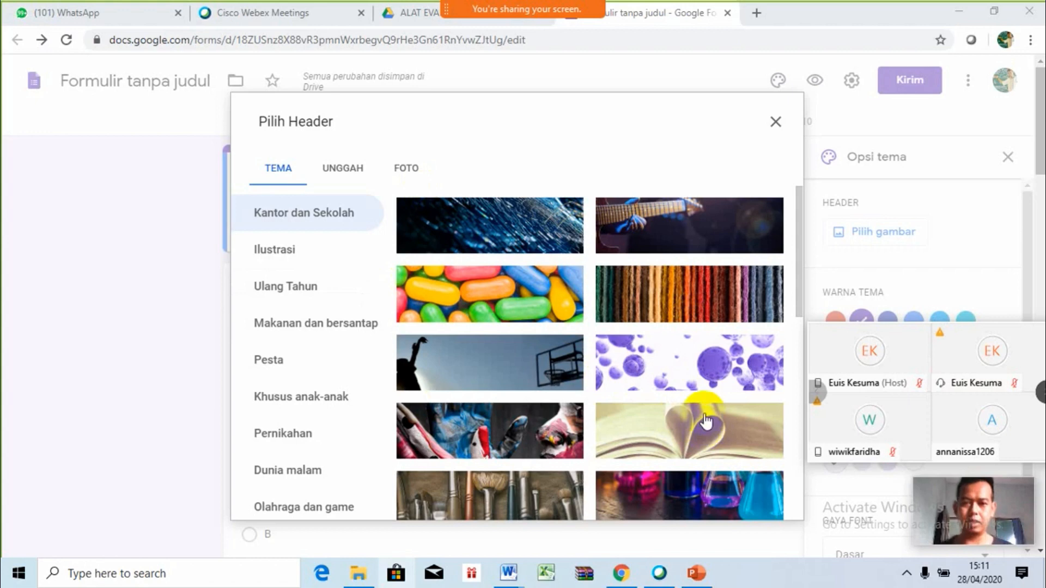
pyautogui.click(681, 377)
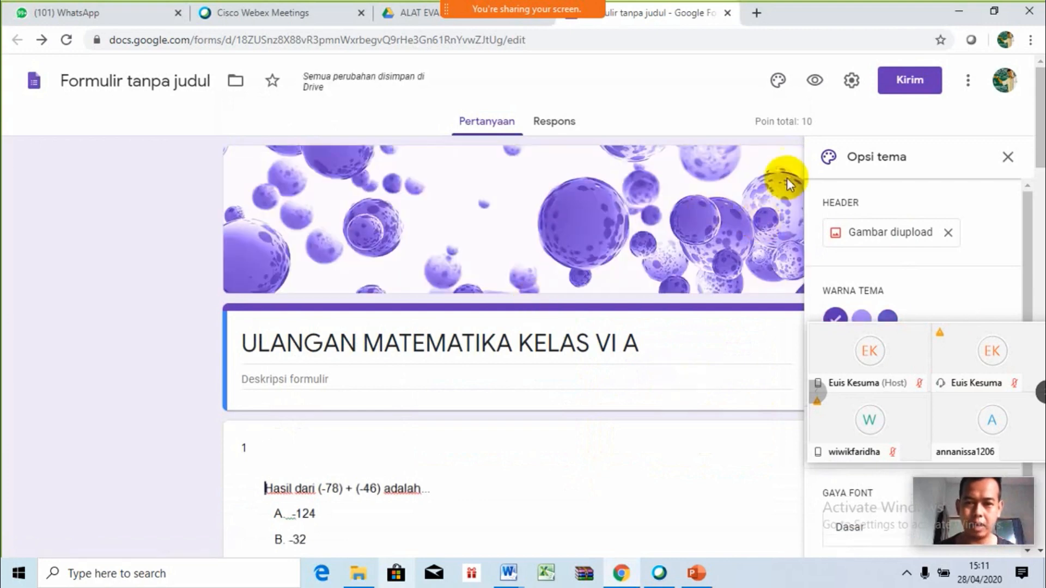
pyautogui.click(1008, 157)
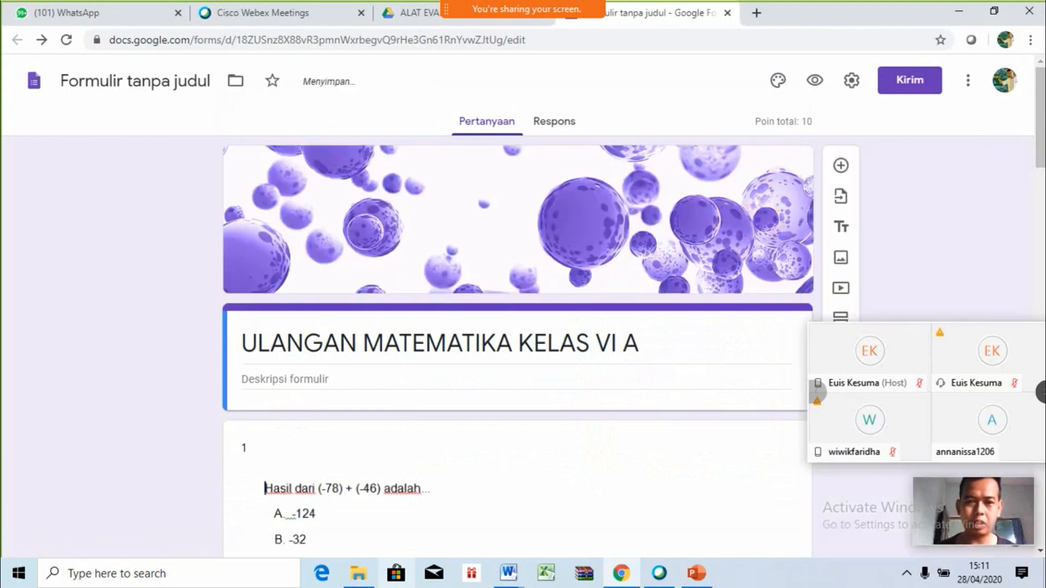
pyautogui.click(1041, 117)
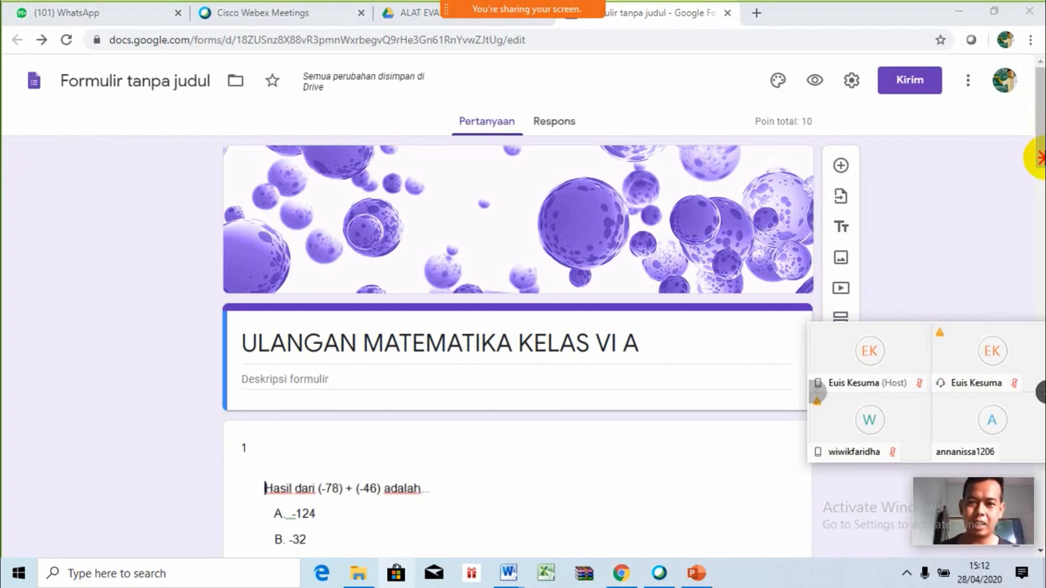
pyautogui.click(1042, 197)
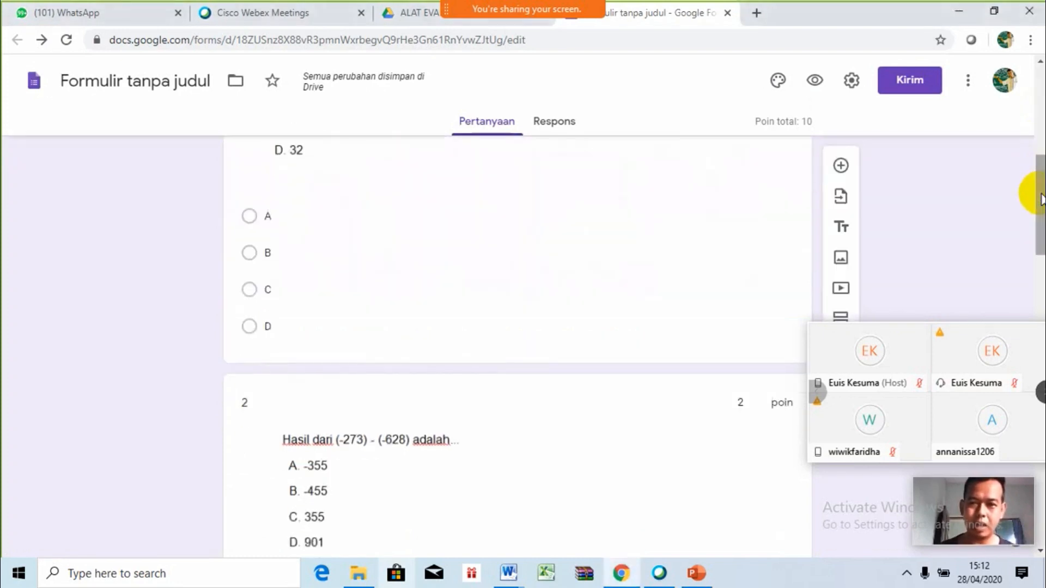
pyautogui.moveTo(1042, 198); pyautogui.dragTo(1024, 57)
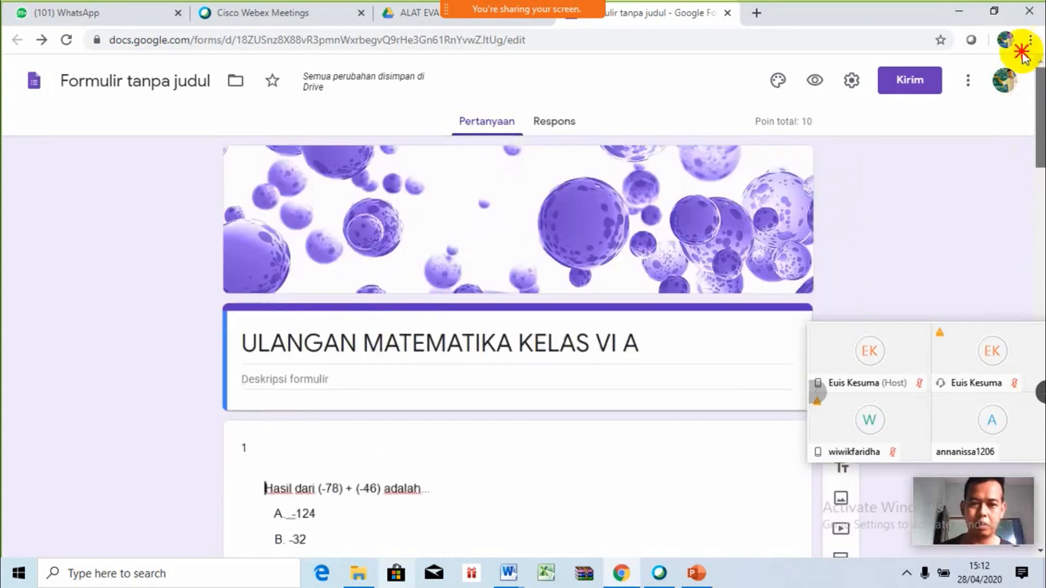
# Preview the quiz as a respondent, scroll through it, then close the preview tab
pyautogui.click(815, 82)
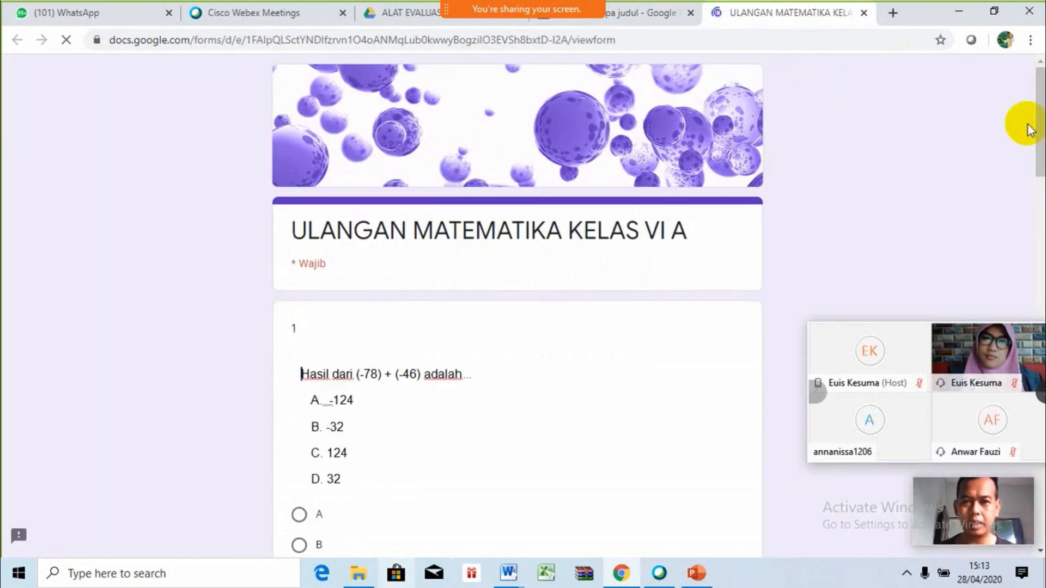
pyautogui.scroll(-8, 1037, 122)
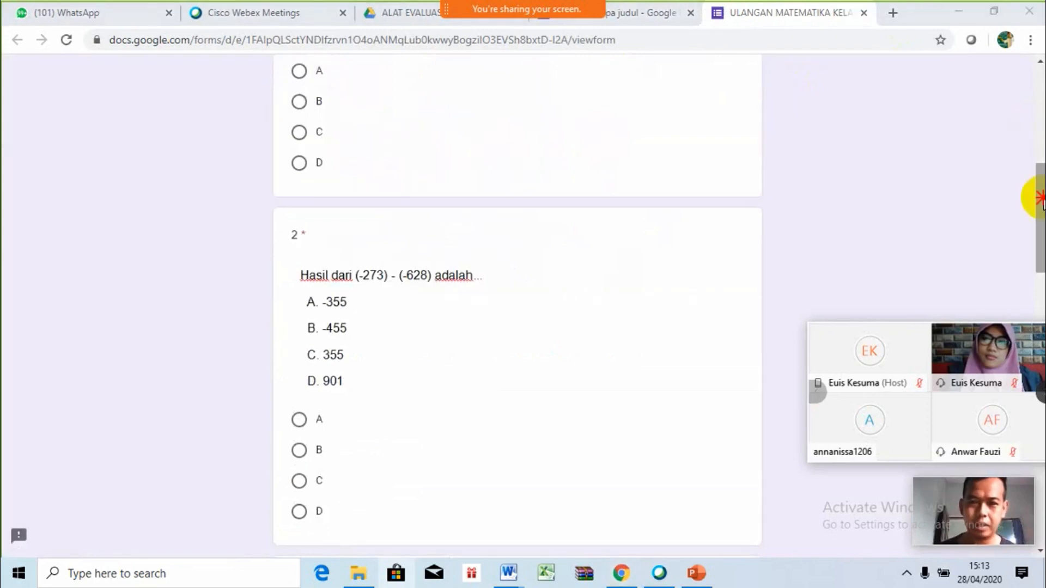
pyautogui.scroll(-5, 1041, 200)
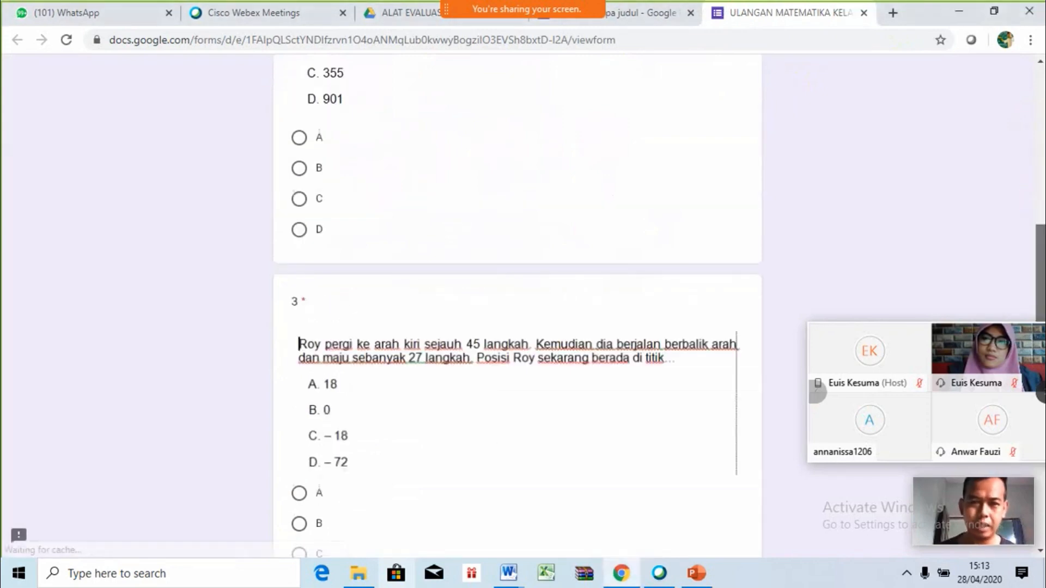
pyautogui.click(864, 14)
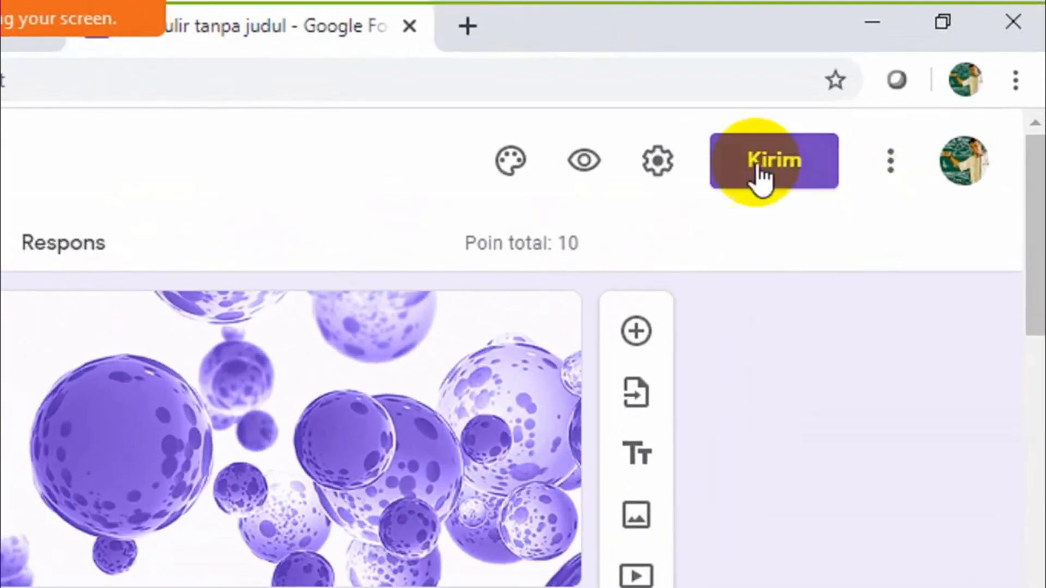
# Shorten the quiz's share link to a forms.gle address and copy it
pyautogui.click(758, 169)
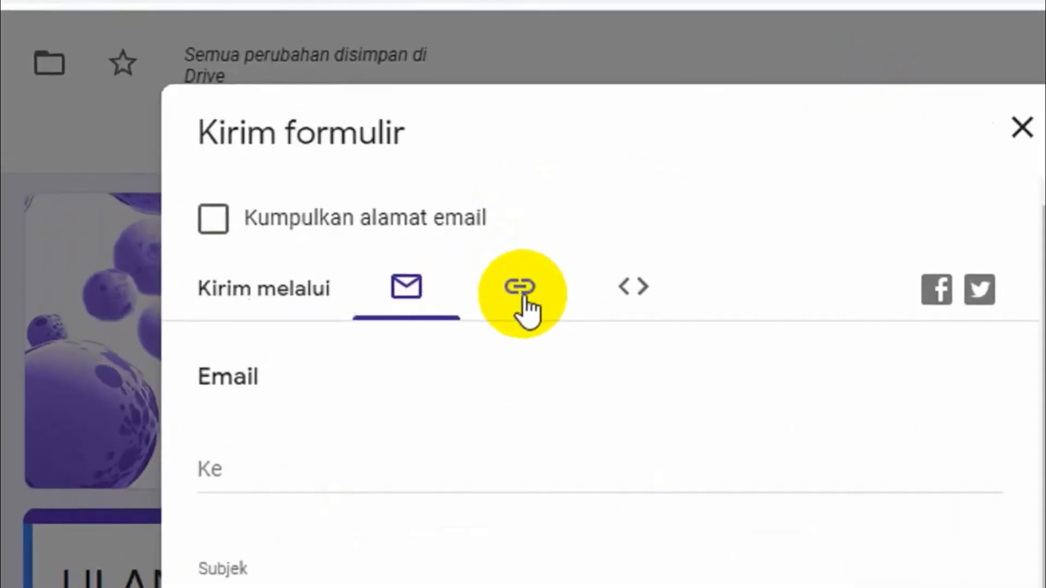
pyautogui.click(522, 297)
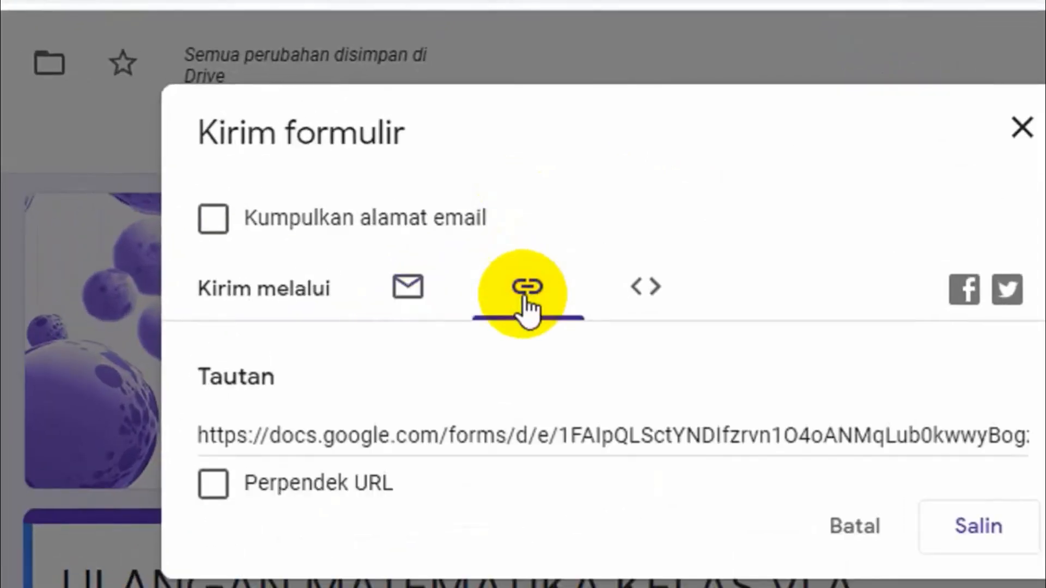
pyautogui.click(646, 435)
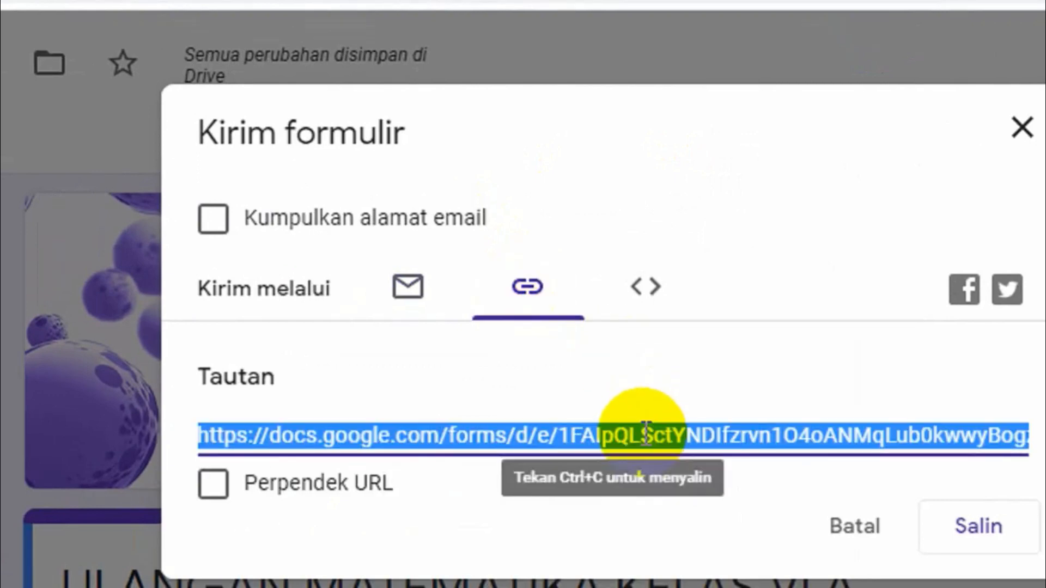
pyautogui.click(243, 464)
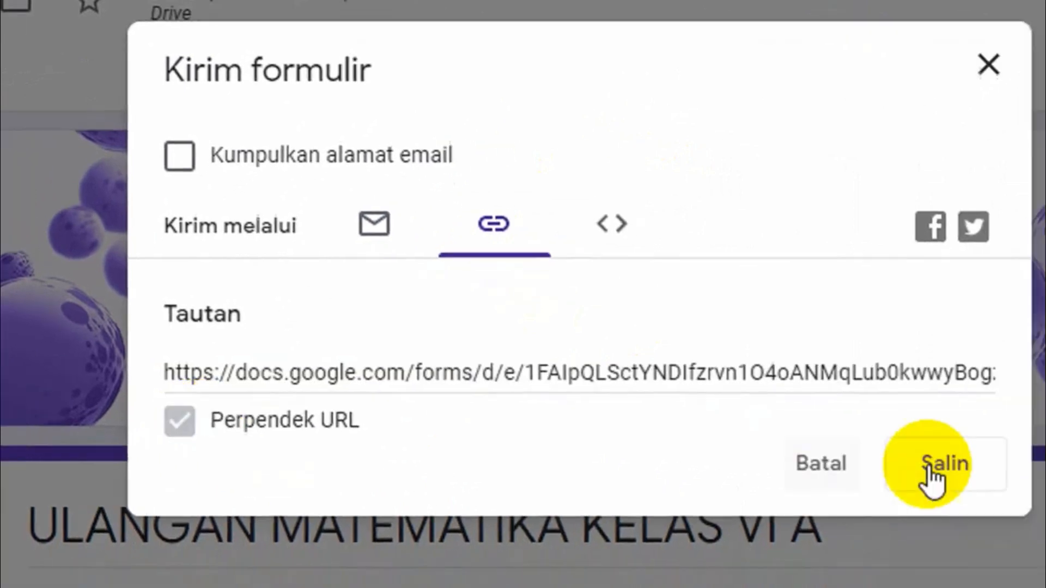
pyautogui.click(935, 468)
pyautogui.hotkey('ctrl', 'c')
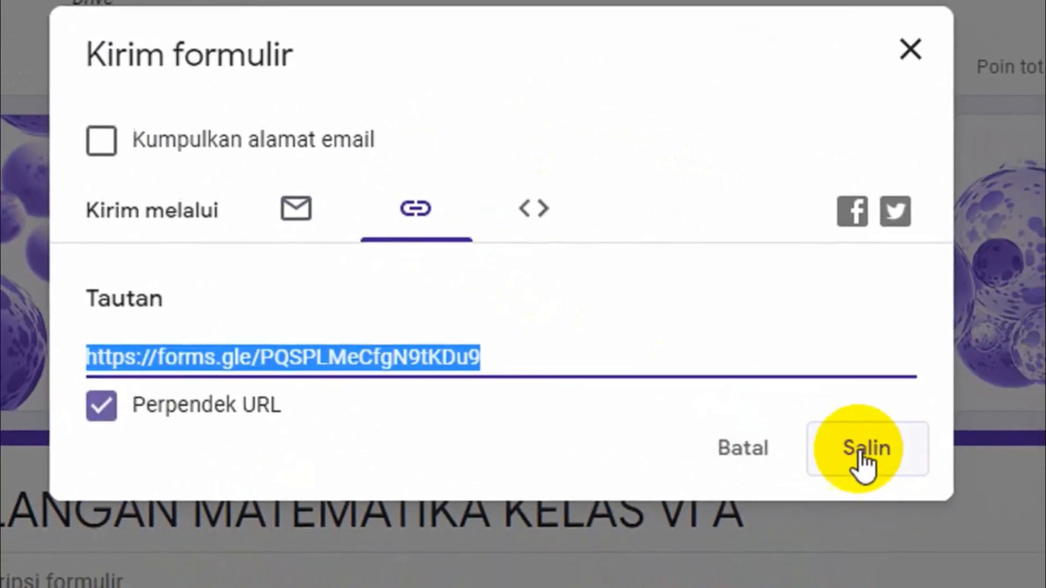
pyautogui.click(939, 468)
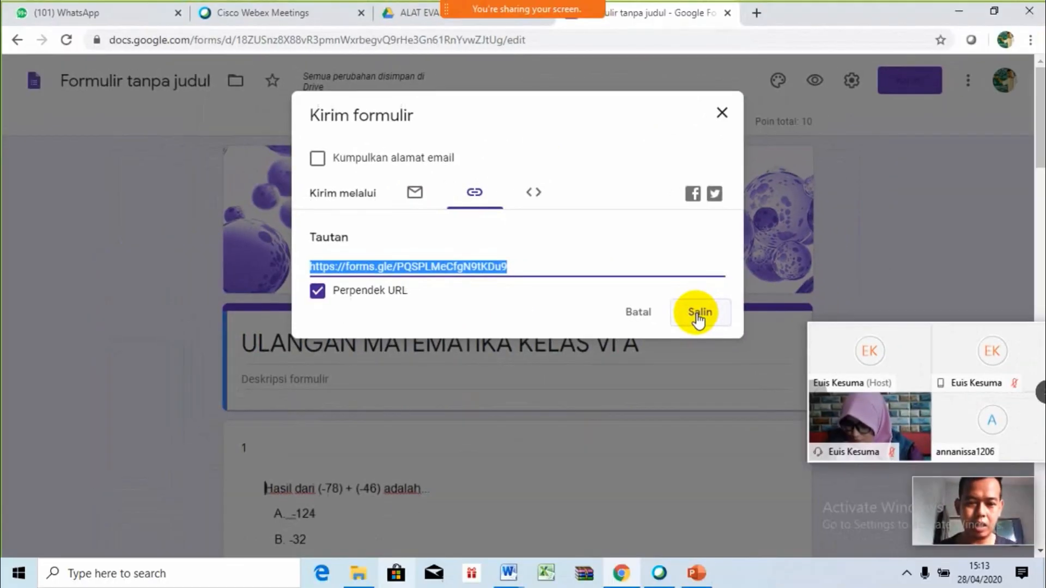
# Load the copied forms.gle quiz link in a new Chrome tab, then switch to WhatsApp Web
pyautogui.click(755, 12)
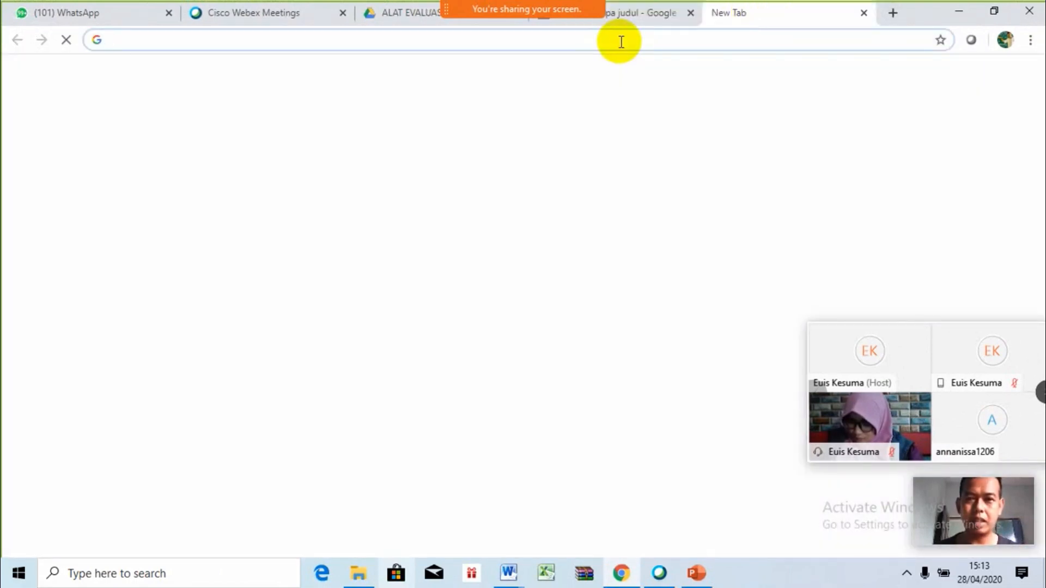
pyautogui.hotkey('ctrl', 'v')
pyautogui.press('Return')
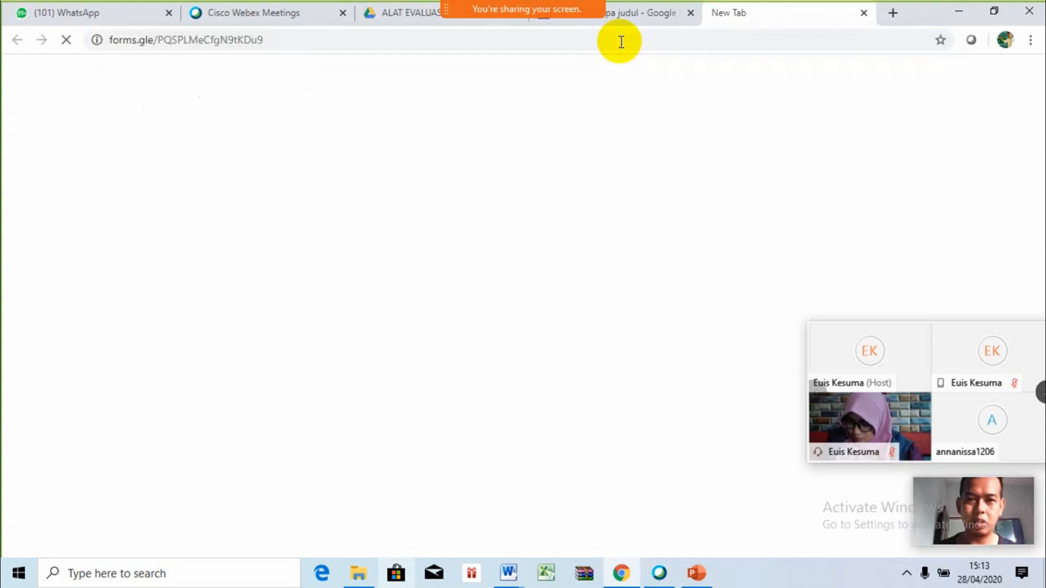
pyautogui.click(95, 10)
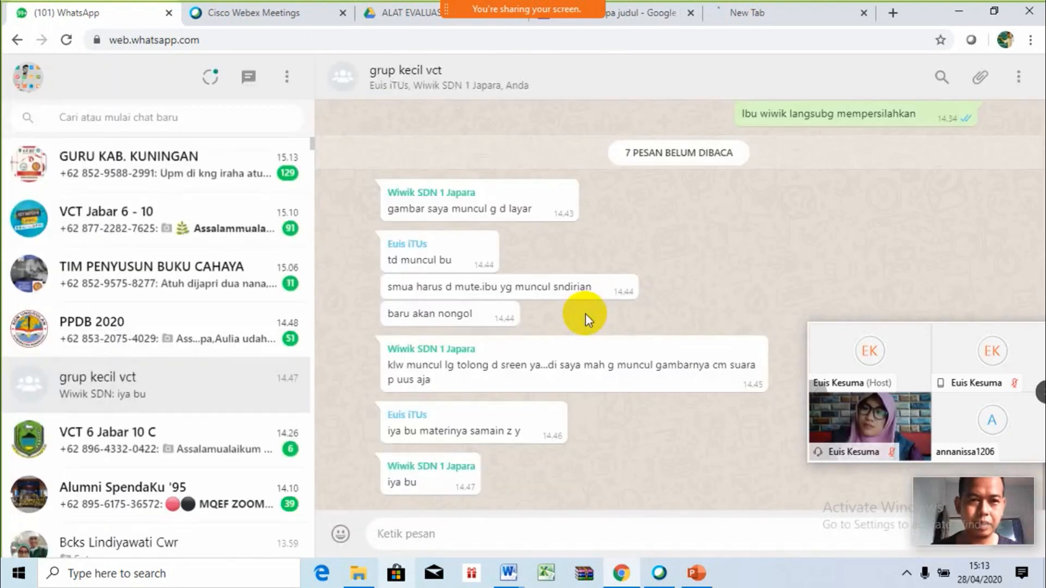
# Paste and send the forms.gle quiz link in the grup kecil vct chat, then return to the quiz tab
pyautogui.click(166, 395)
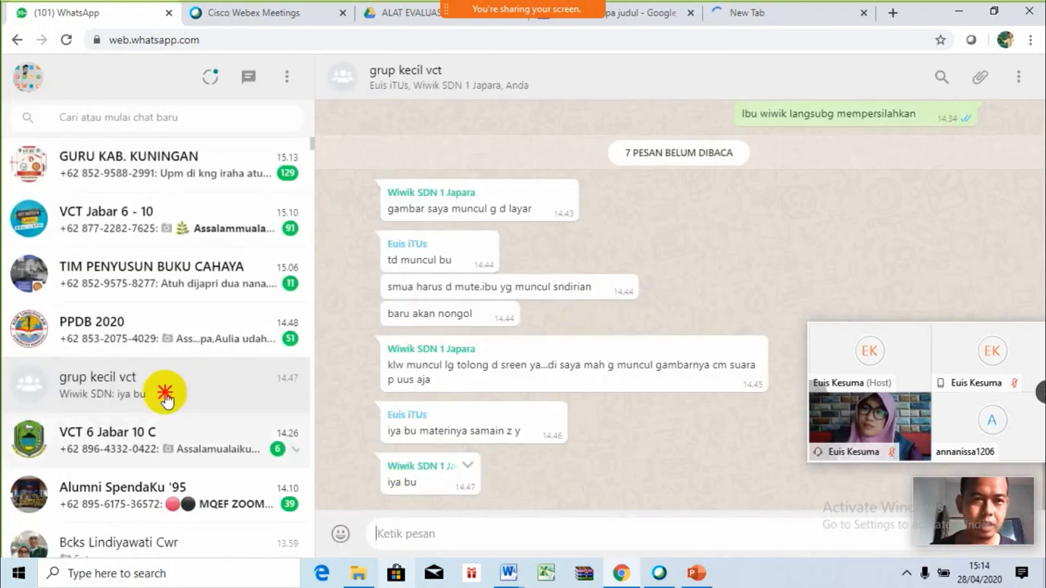
pyautogui.click(440, 531)
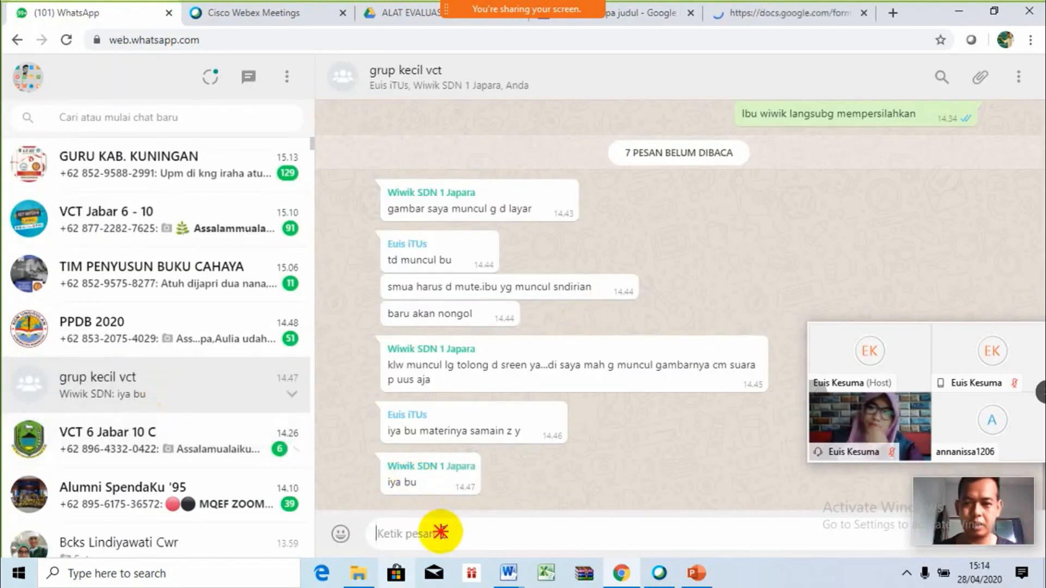
pyautogui.hotkey('ctrl', 'v')
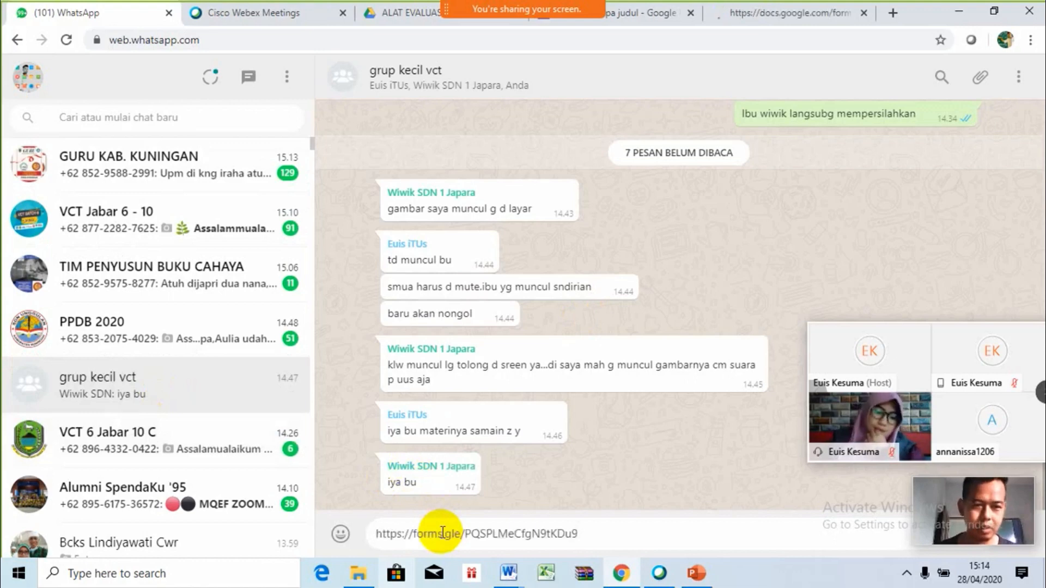
pyautogui.press('Return')
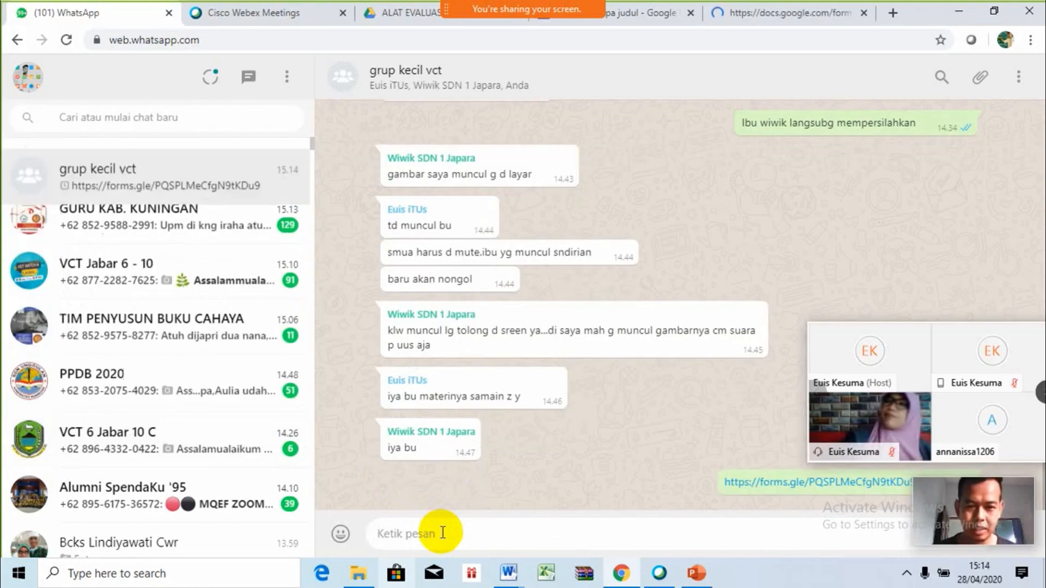
pyautogui.click(844, 12)
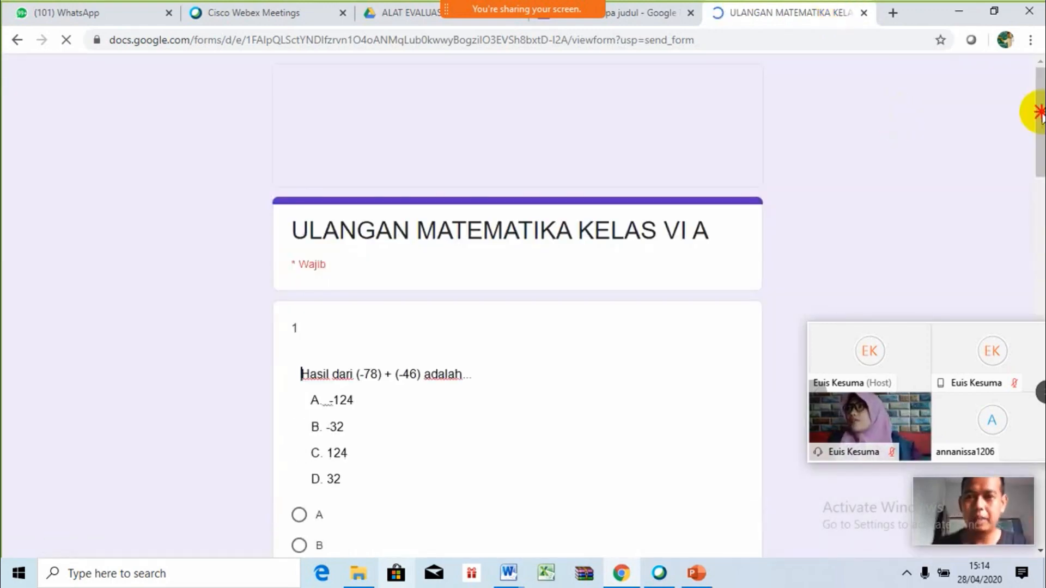
# Scroll through the loaded quiz to verify its questions, then return to the Formulir tanpa judul editor
pyautogui.scroll(-1, 1040, 124)
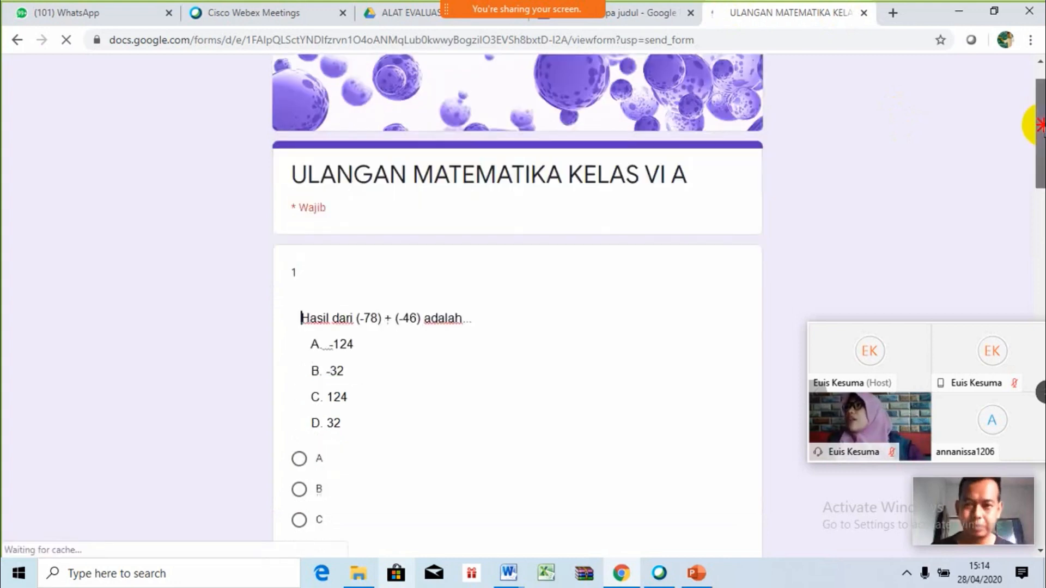
pyautogui.moveTo(1041, 124); pyautogui.dragTo(1041, 190)
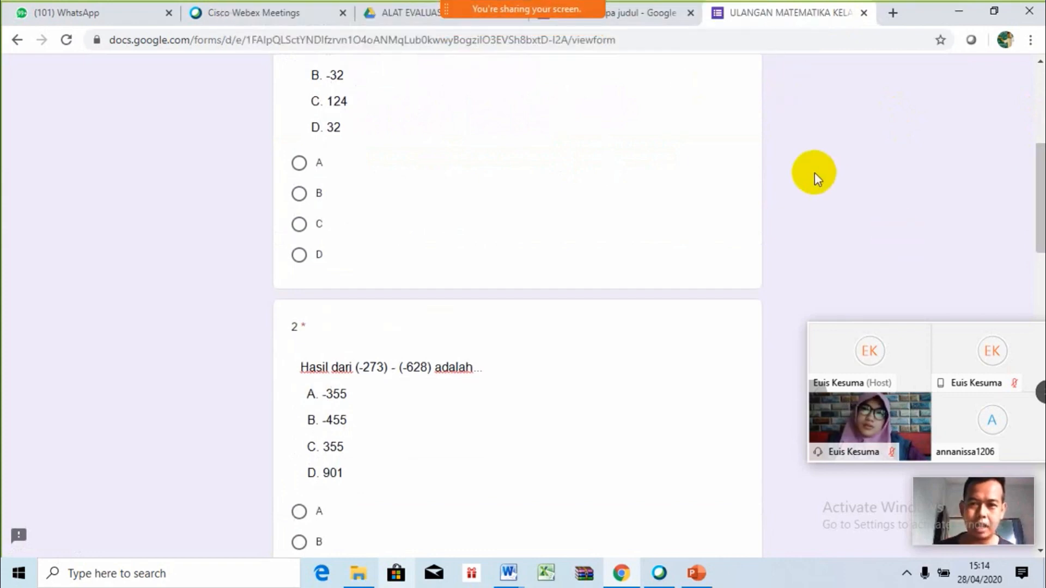
pyautogui.click(655, 14)
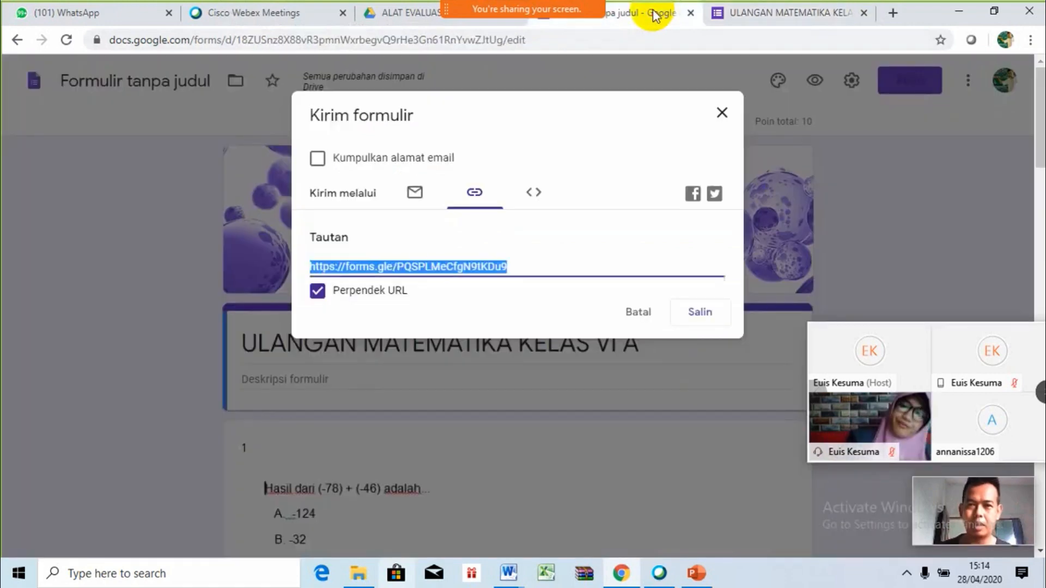
# Close the Kirim formulir dialog, recheck the WhatsApp and quiz tabs, and show the ALAT EVALUASI KELAS VI folder
pyautogui.click(723, 112)
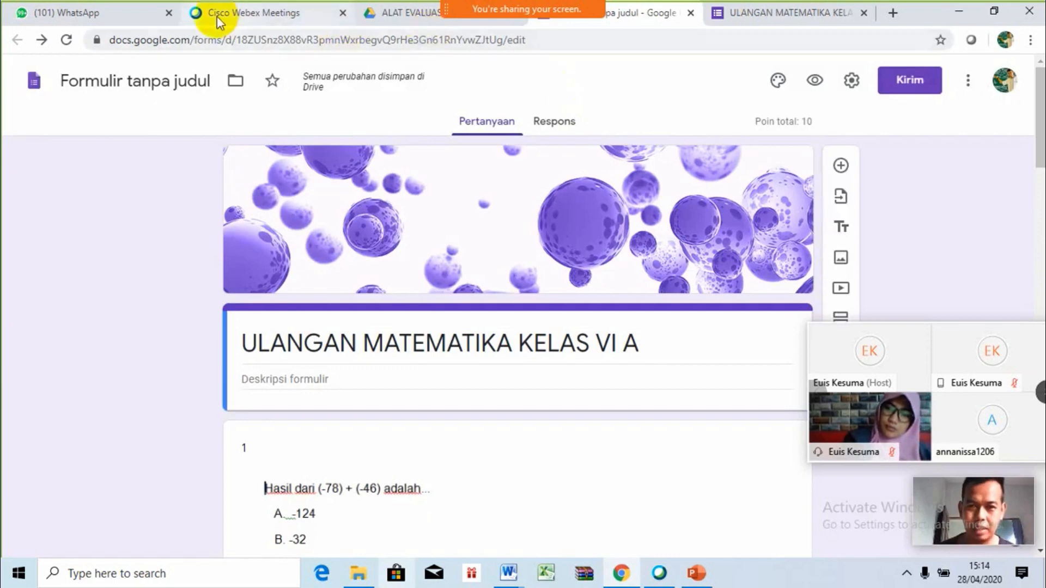
pyautogui.click(158, 14)
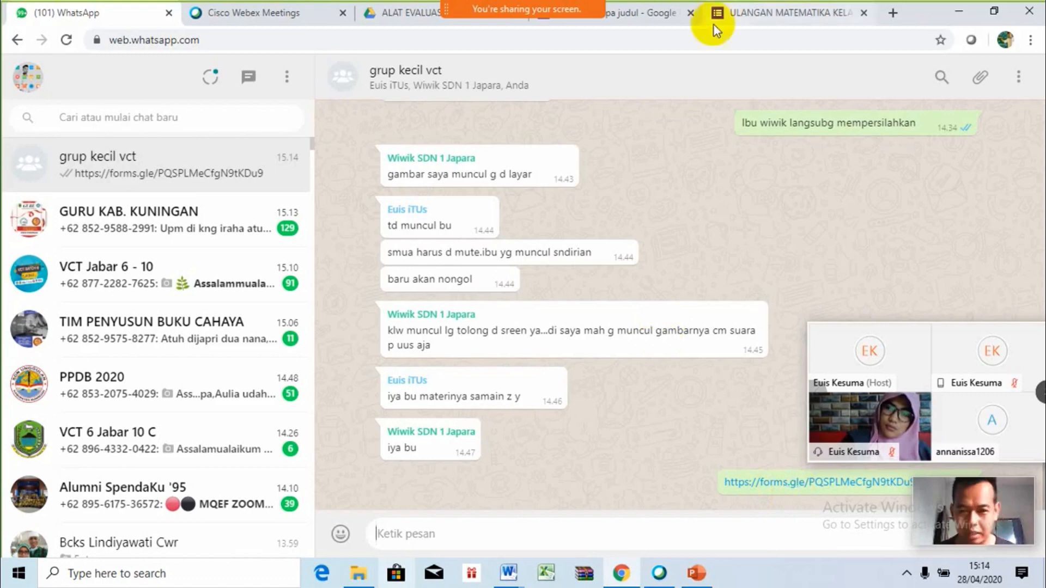
pyautogui.click(757, 11)
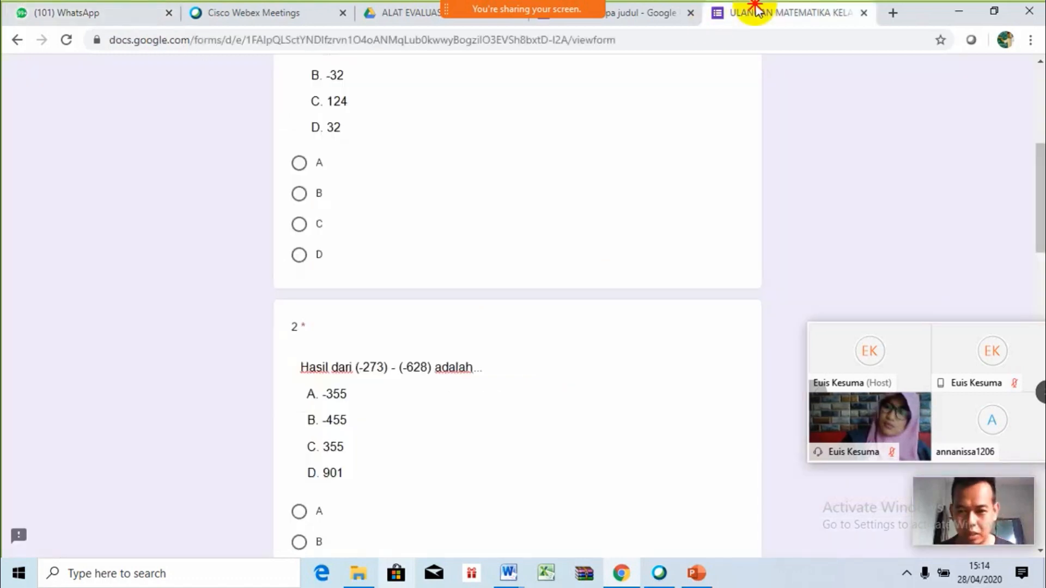
pyautogui.click(652, 15)
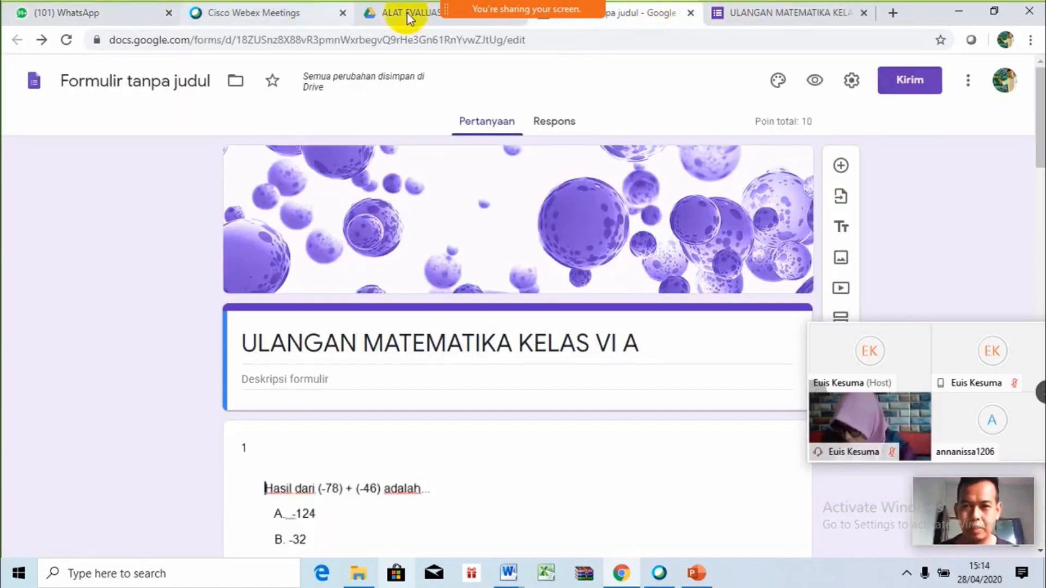
pyautogui.click(410, 13)
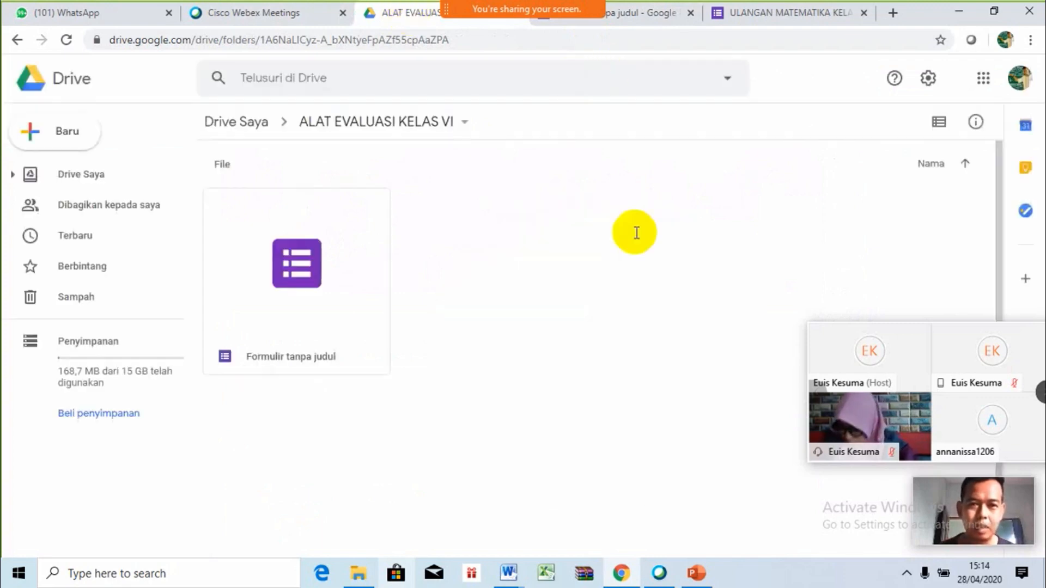
pyautogui.click(698, 575)
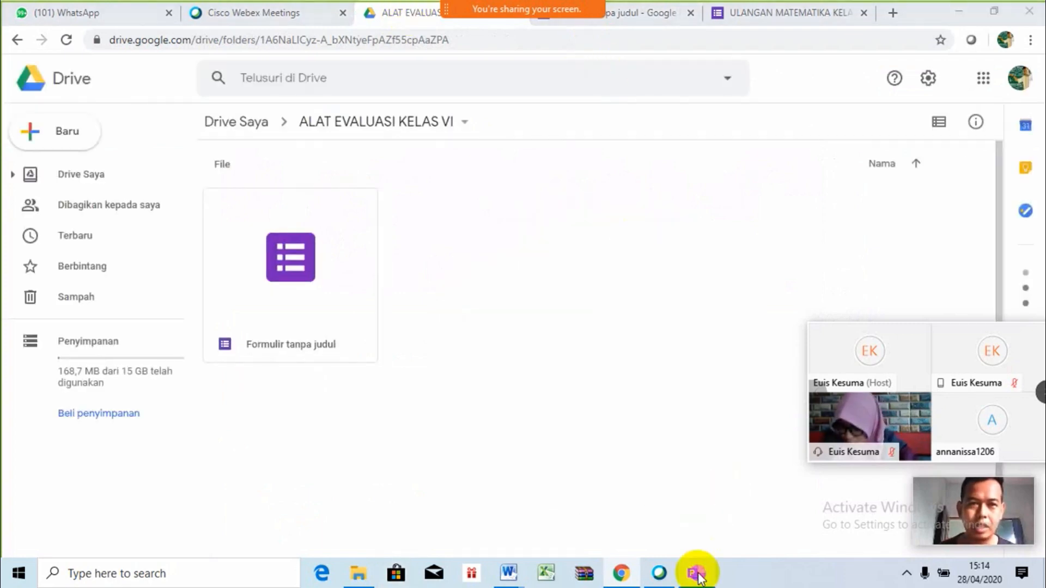
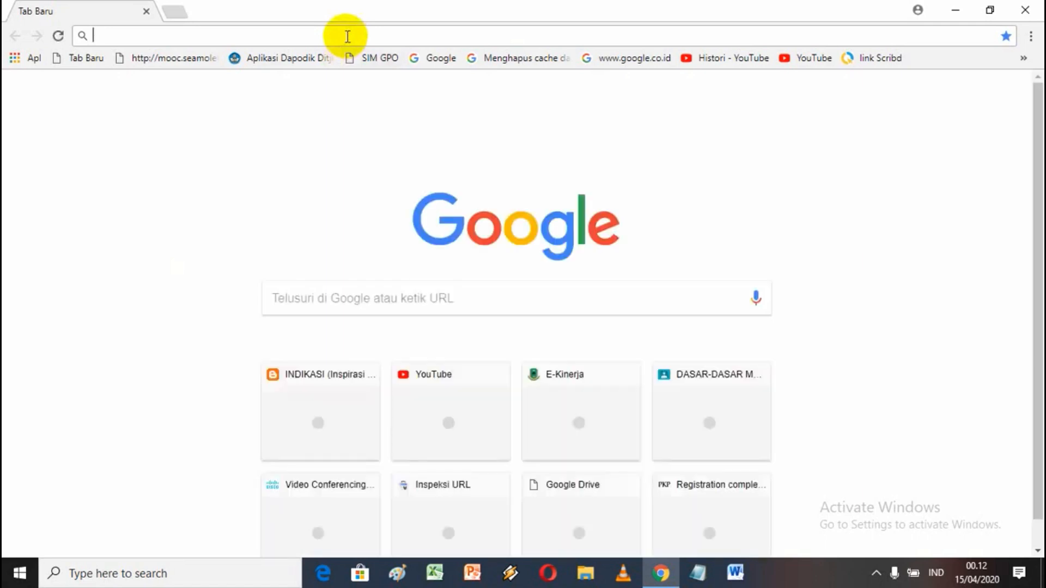
# Go to drive.google.com in Chrome to load the My Drive page
pyautogui.write('dri')
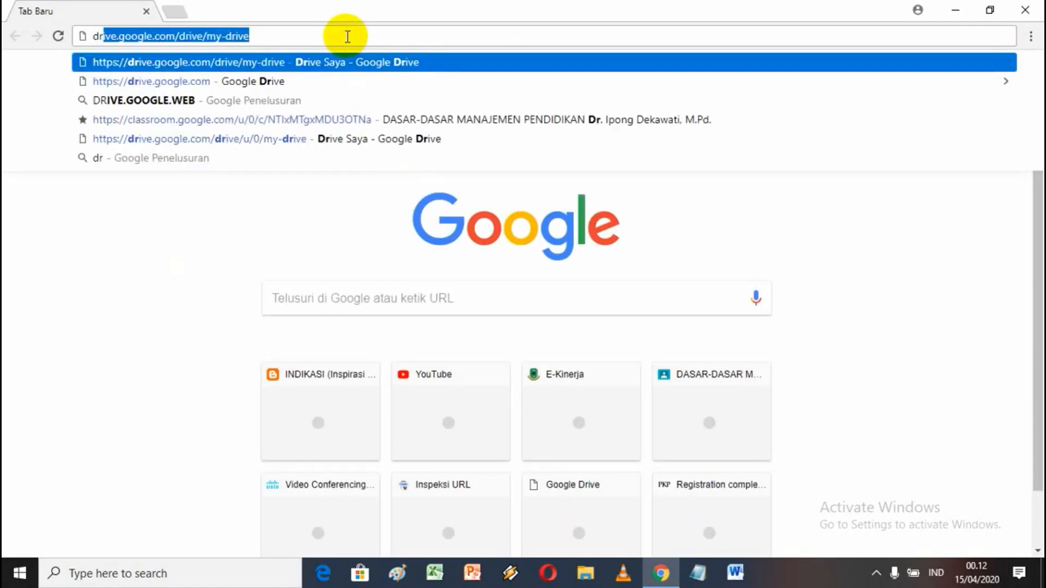
pyautogui.write('ve.')
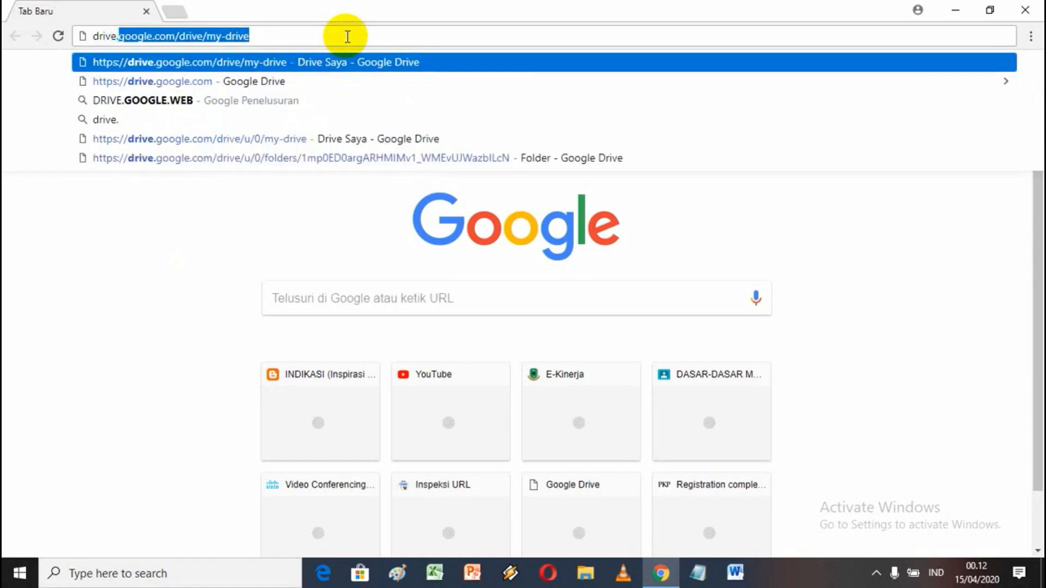
pyautogui.write('goo')
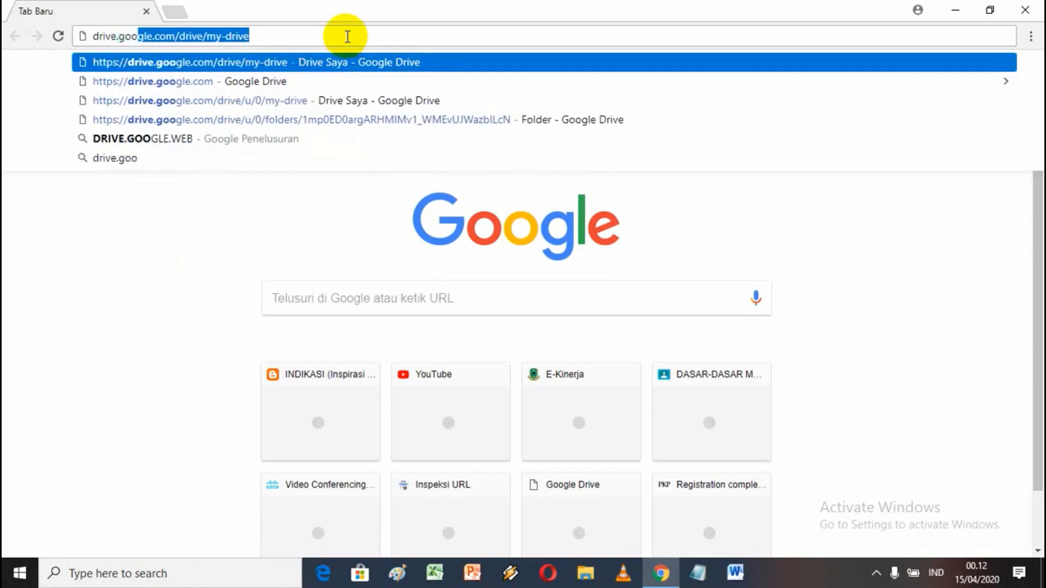
pyautogui.press('End')
pyautogui.press('BackSpace')
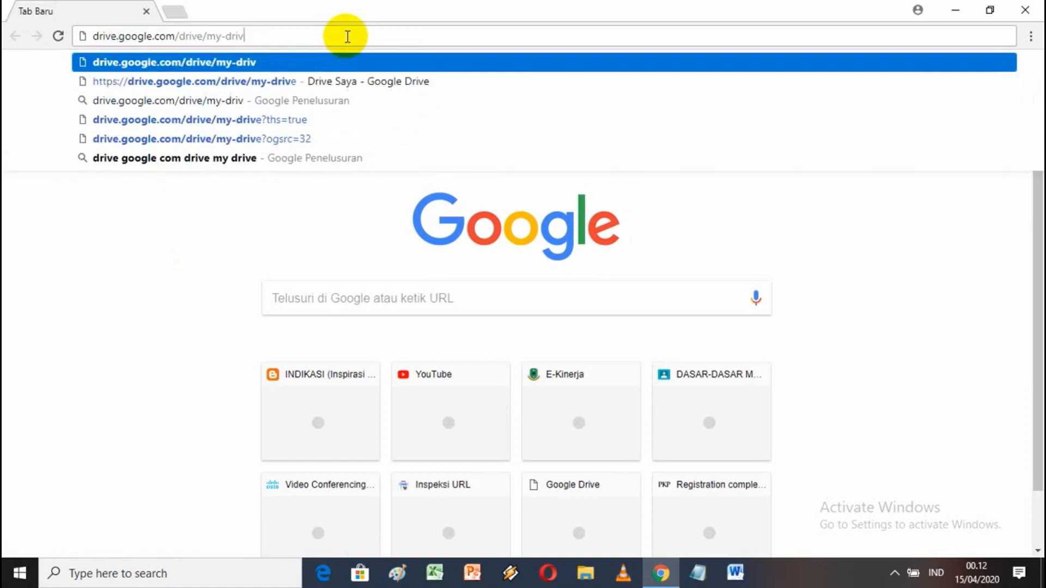
pyautogui.press('BackSpace')
pyautogui.press('BackSpace')
pyautogui.press('BackSpace')
pyautogui.press('BackSpace')
pyautogui.press('BackSpace')
pyautogui.press('BackSpace')
pyautogui.press('BackSpace')
pyautogui.press('BackSpace')
pyautogui.press('BackSpace')
pyautogui.press('BackSpace')
pyautogui.press('BackSpace')
pyautogui.press('BackSpace')
pyautogui.press('BackSpace')
pyautogui.press('BackSpace')
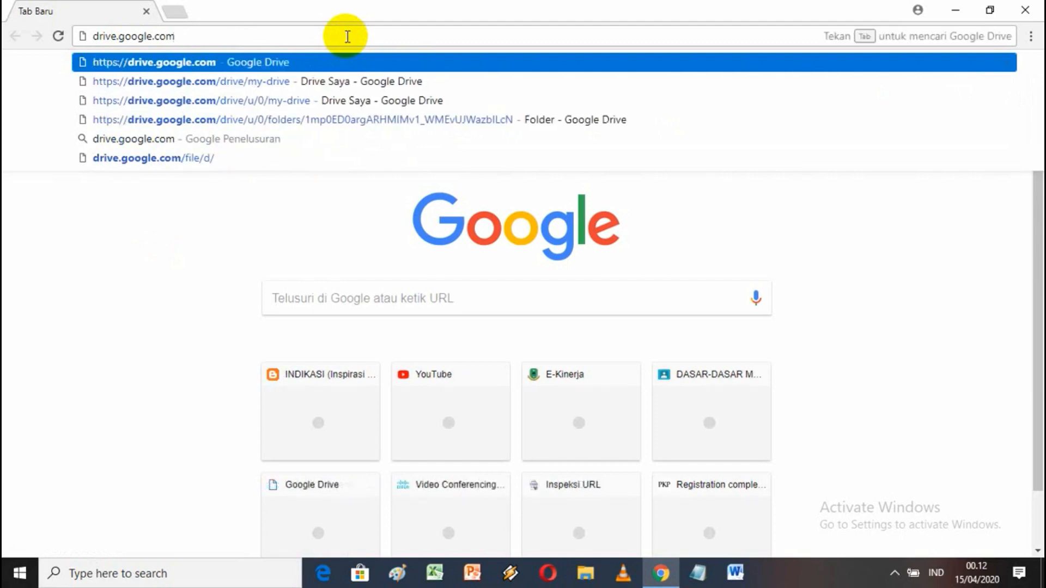
pyautogui.press('Return')
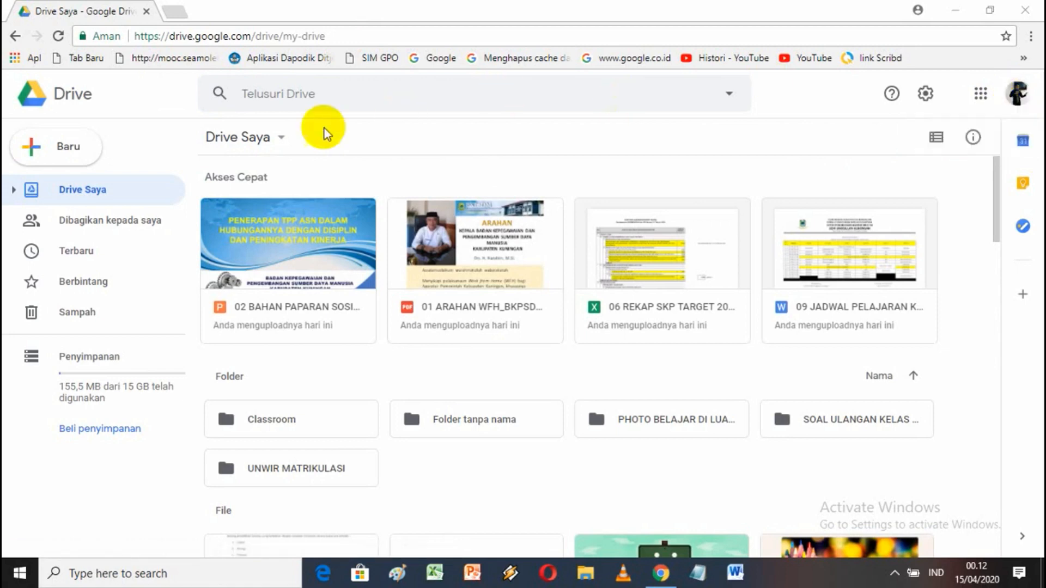
# Create a new folder named BAHAN BIMTEK E KINERJA GURU in My Drive
pyautogui.click(282, 137)
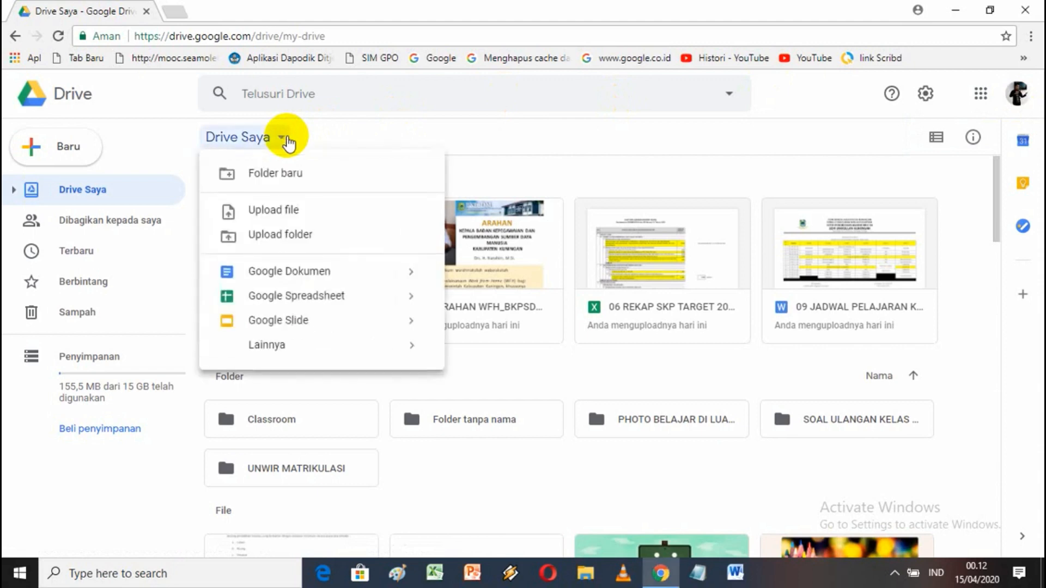
pyautogui.click(277, 172)
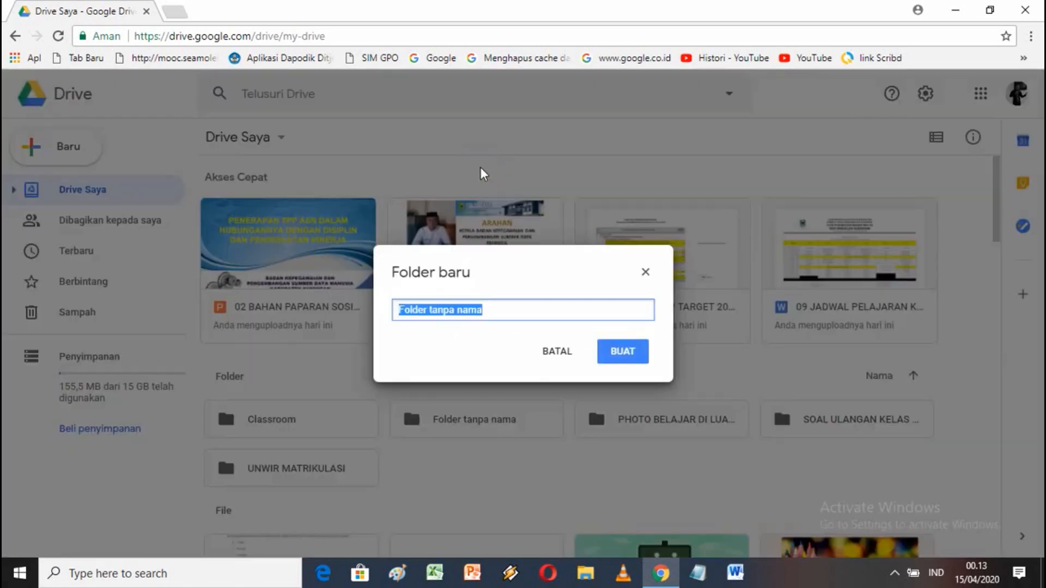
pyautogui.write('BAHAN')
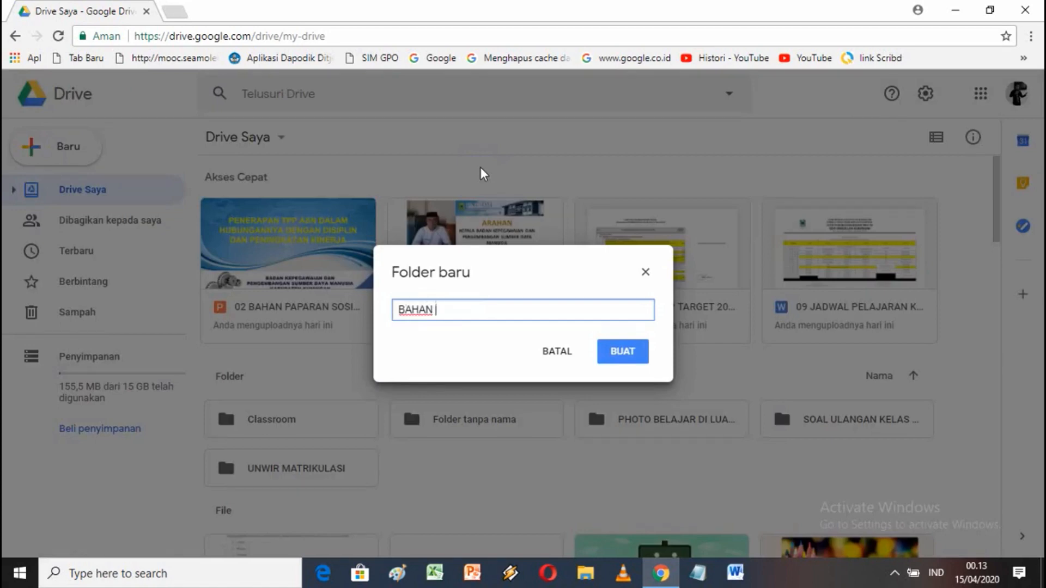
pyautogui.write(' BIMTEK E KINERJA GURU')
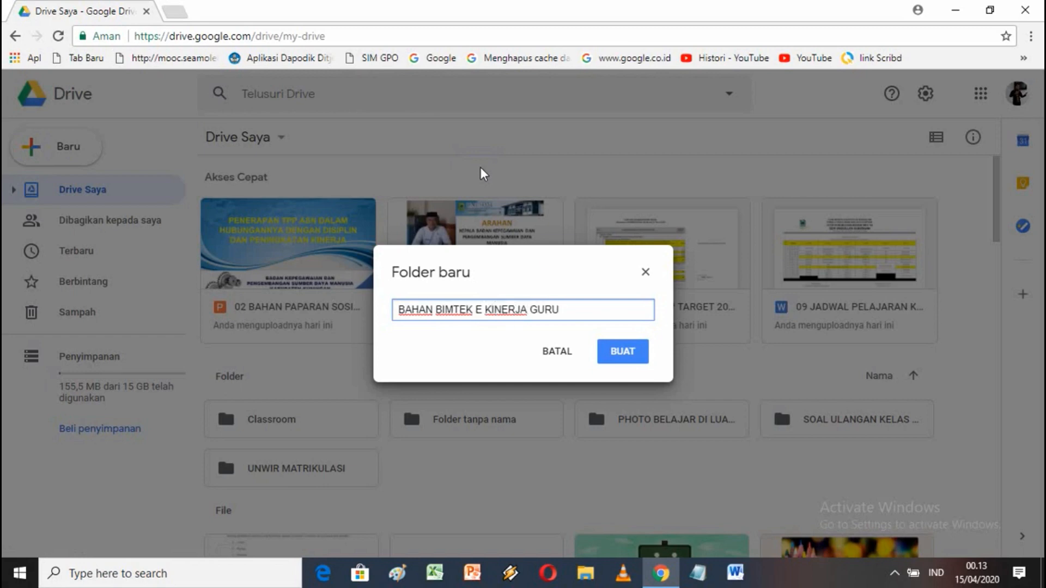
pyautogui.click(641, 349)
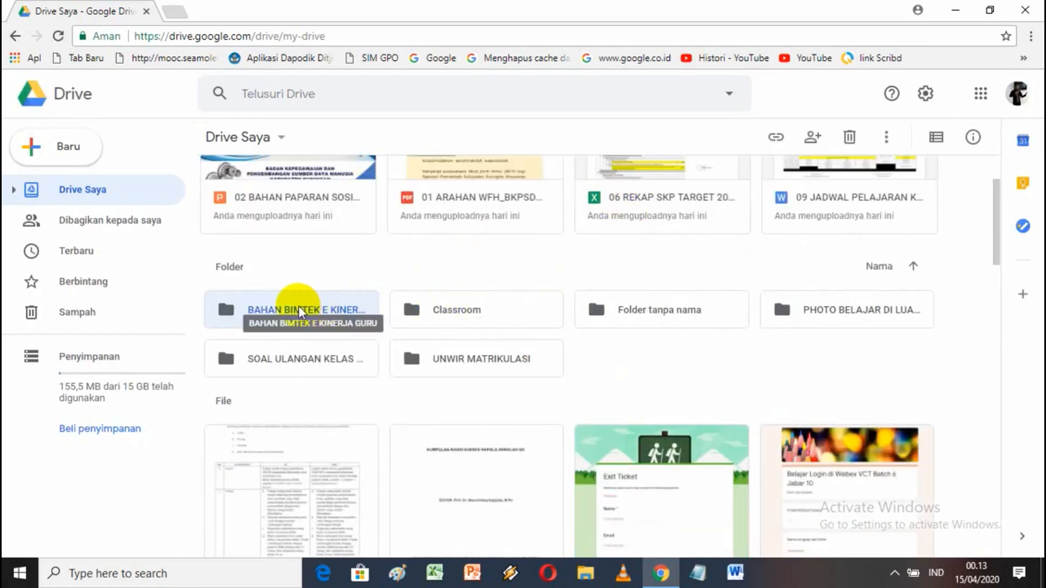
# Switch the file view to list and back to grid, then open the new folder
pyautogui.click(935, 140)
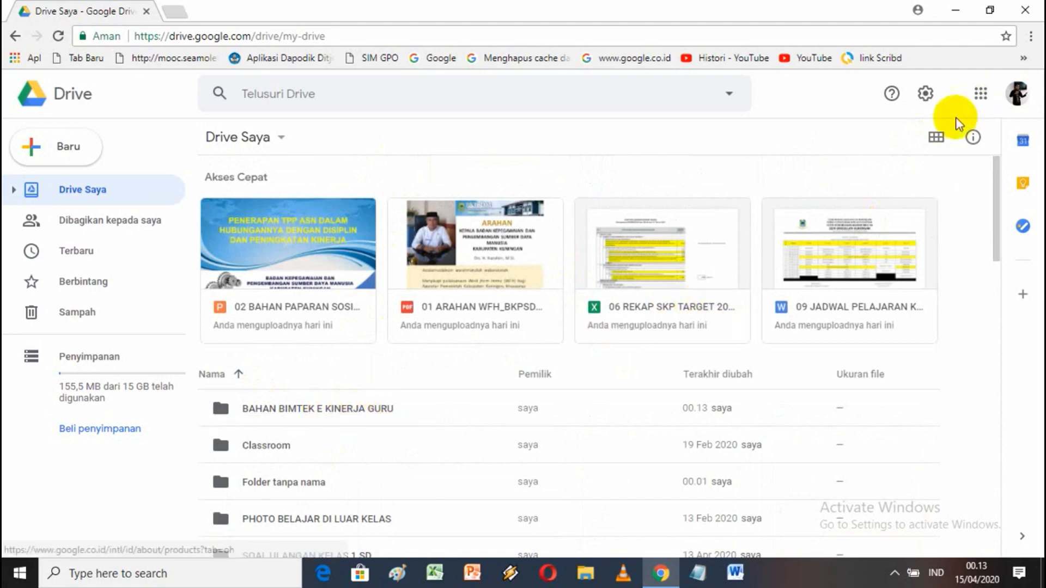
pyautogui.click(936, 136)
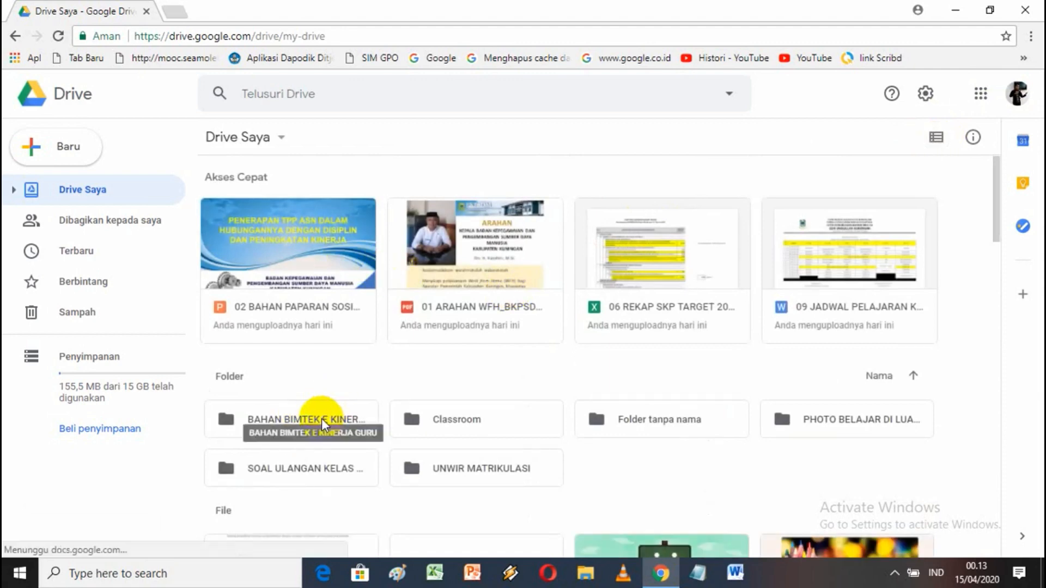
pyautogui.doubleClick(321, 418)
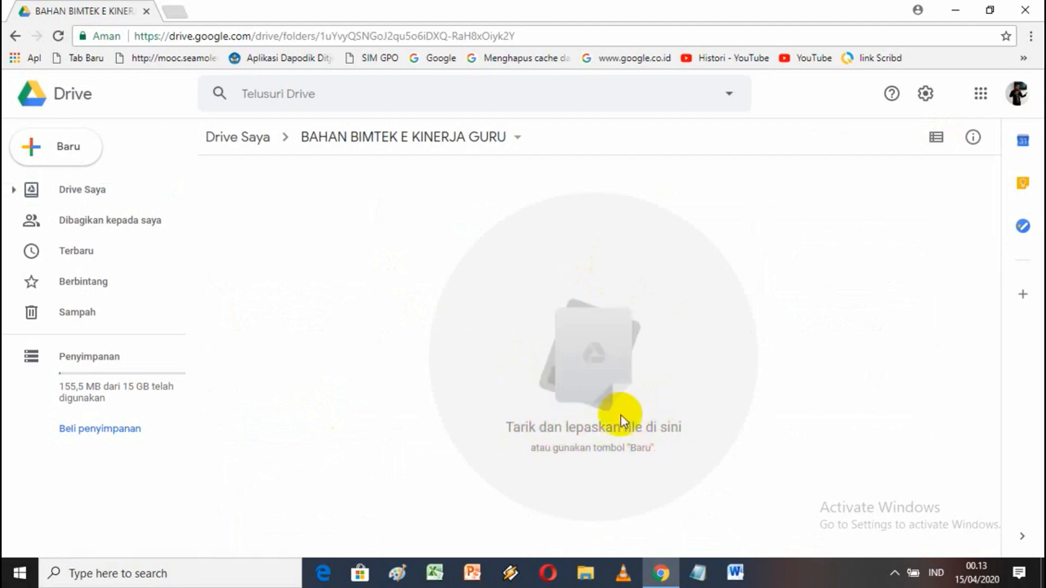
# Drag the MATERI BIMTEK E KINERJA folder from File Explorer into the open Drive folder to upload it
pyautogui.click(587, 571)
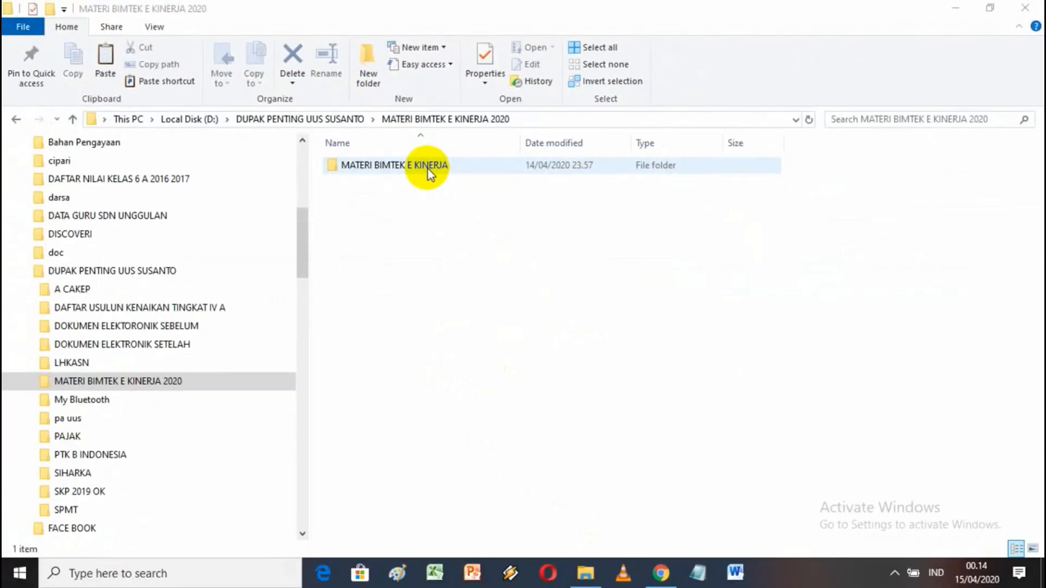
pyautogui.click(427, 169)
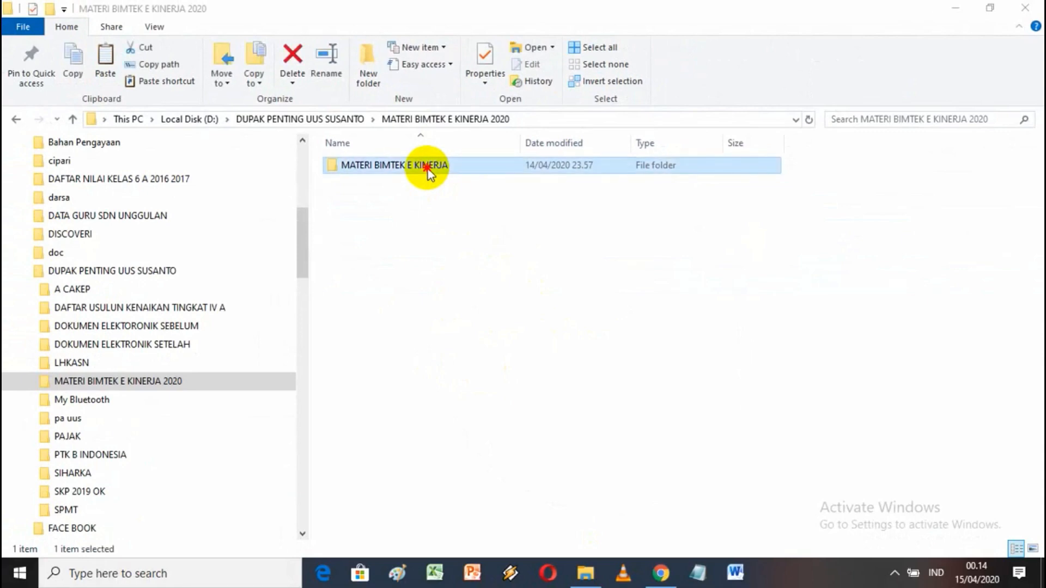
pyautogui.moveTo(527, 381); pyautogui.dragTo(609, 389)
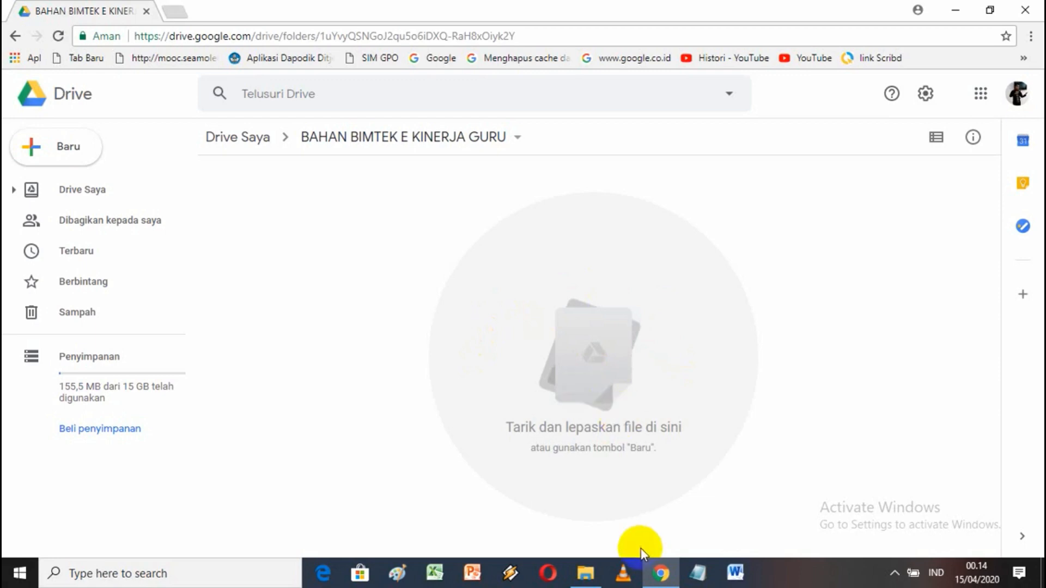
pyautogui.moveTo(594, 576)
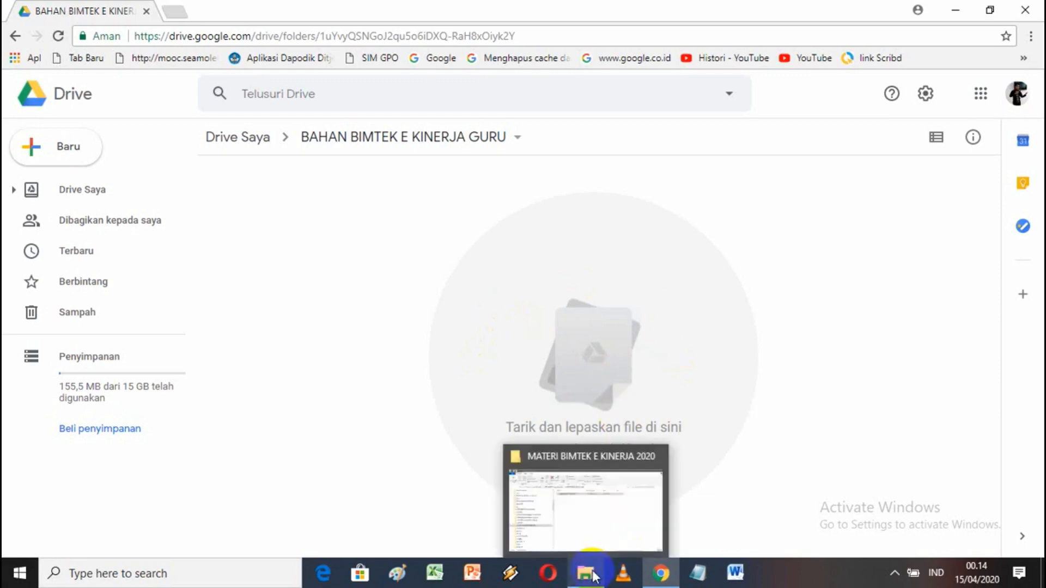
pyautogui.click(593, 573)
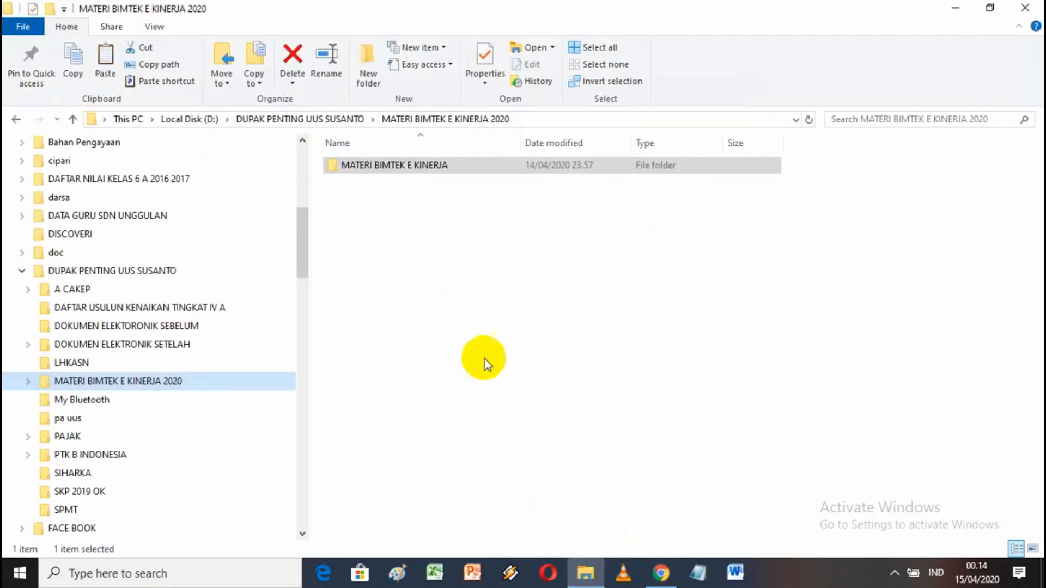
pyautogui.moveTo(392, 170); pyautogui.dragTo(614, 390)
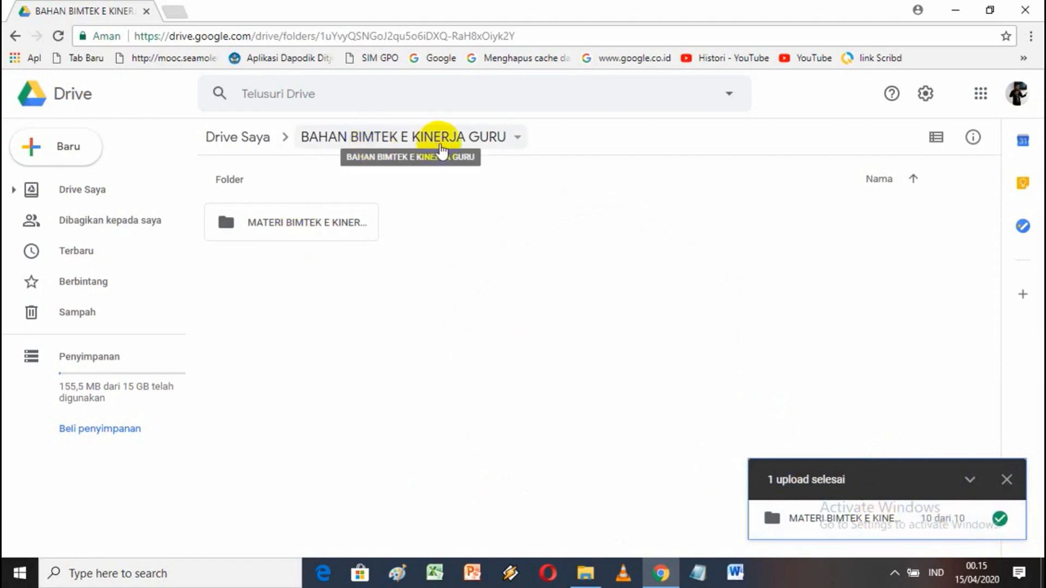
# Check the uploaded MATERI BIMTEK E KINERJA folder's files, then return to BAHAN BIMTEK E KINERJA GURU
pyautogui.doubleClick(324, 221)
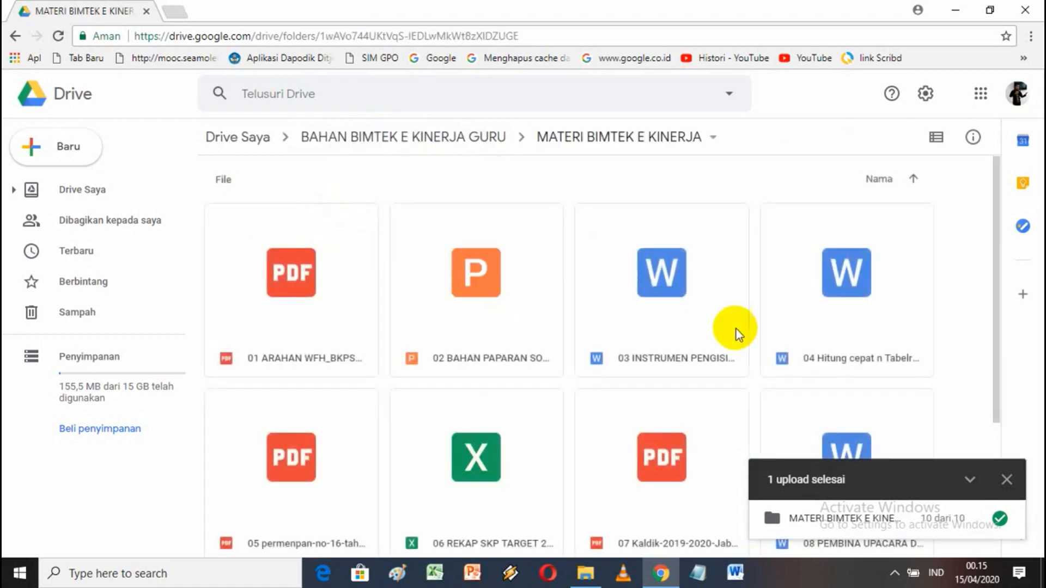
pyautogui.moveTo(997, 218)
pyautogui.mouseDown()
pyautogui.moveTo(997, 374)
pyautogui.moveTo(997, 206)
pyautogui.mouseUp()
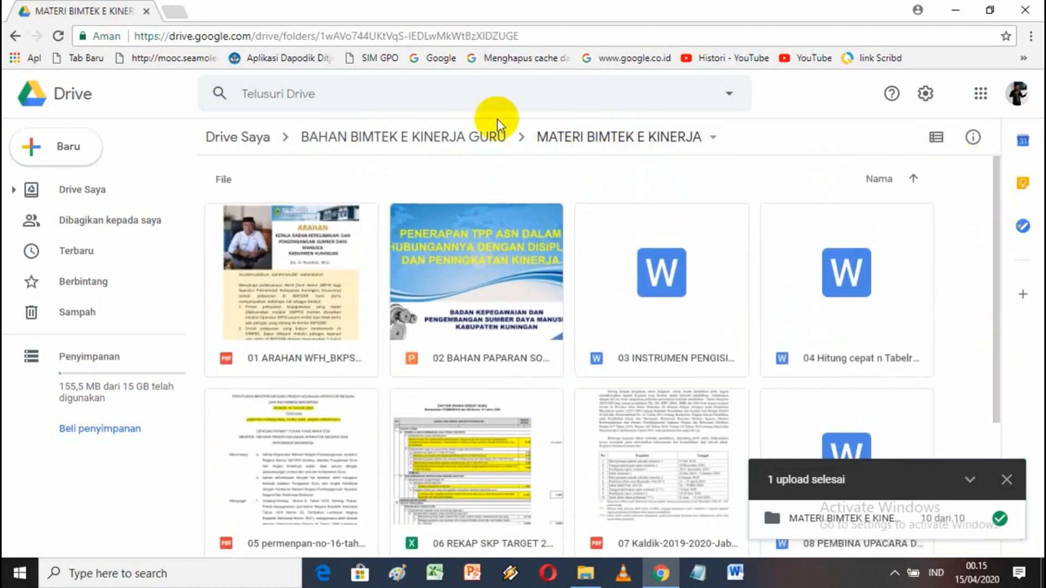
pyautogui.click(470, 140)
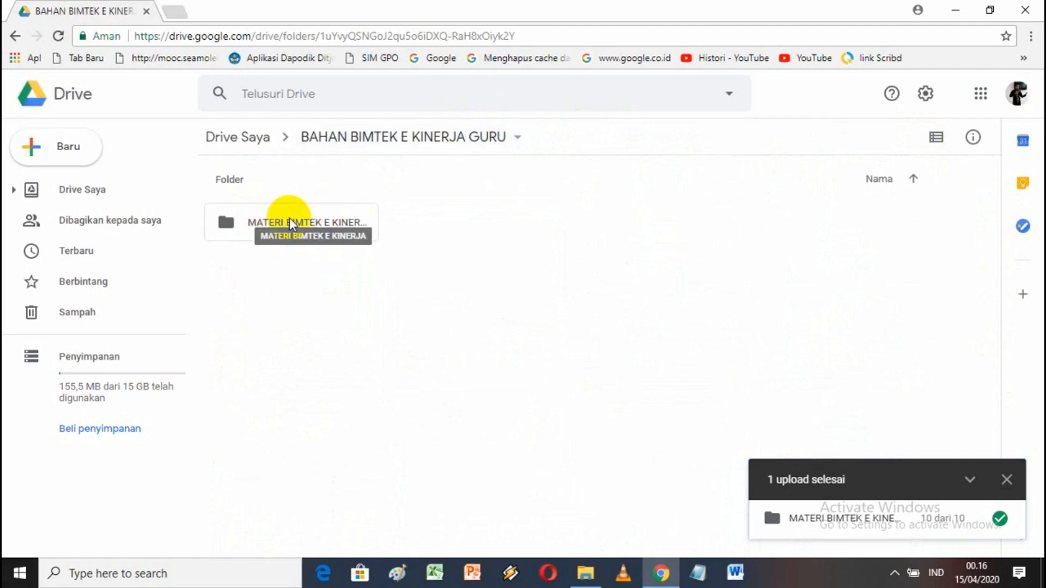
# Set the MATERI BIMTEK E KINERJA folder's sharing to Aktif - Publik di web and save
pyautogui.rightClick(326, 211)
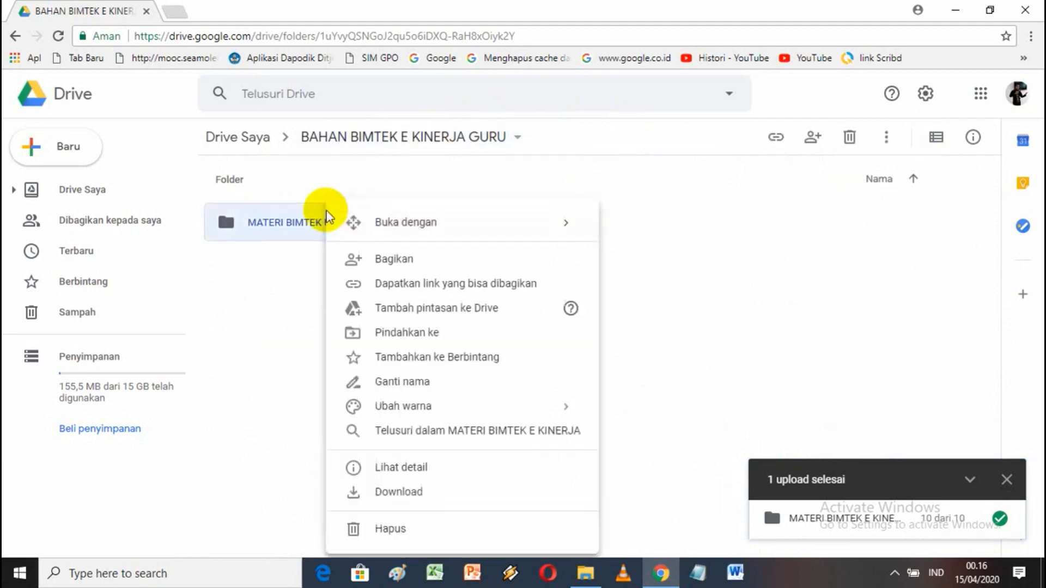
pyautogui.click(413, 263)
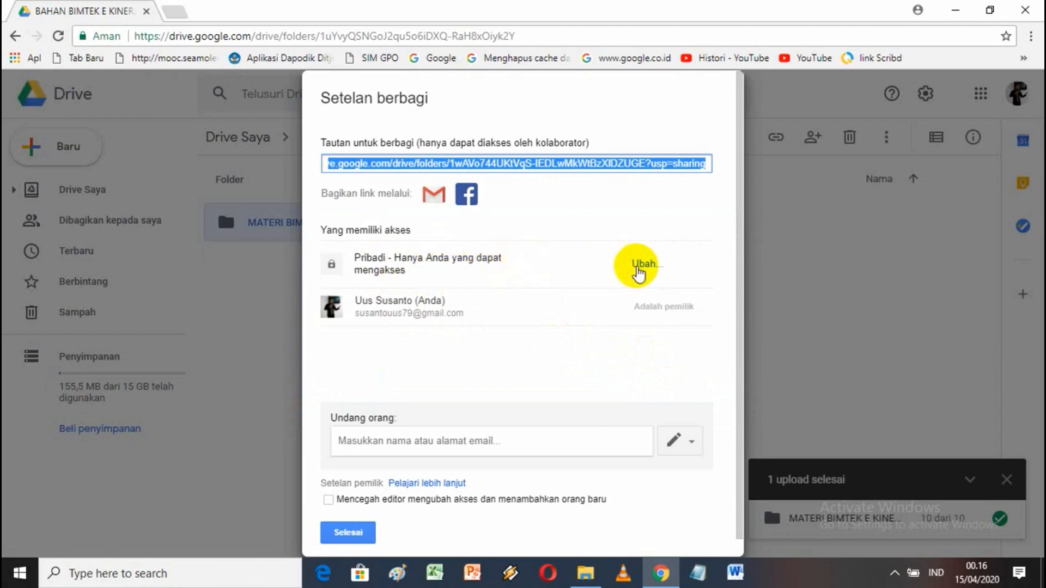
pyautogui.click(642, 265)
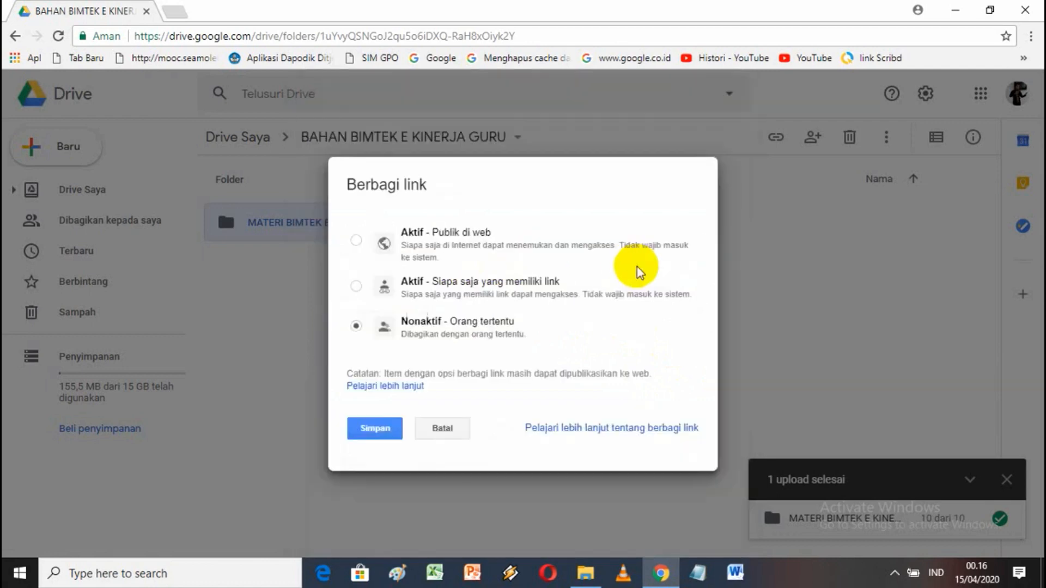
pyautogui.click(356, 240)
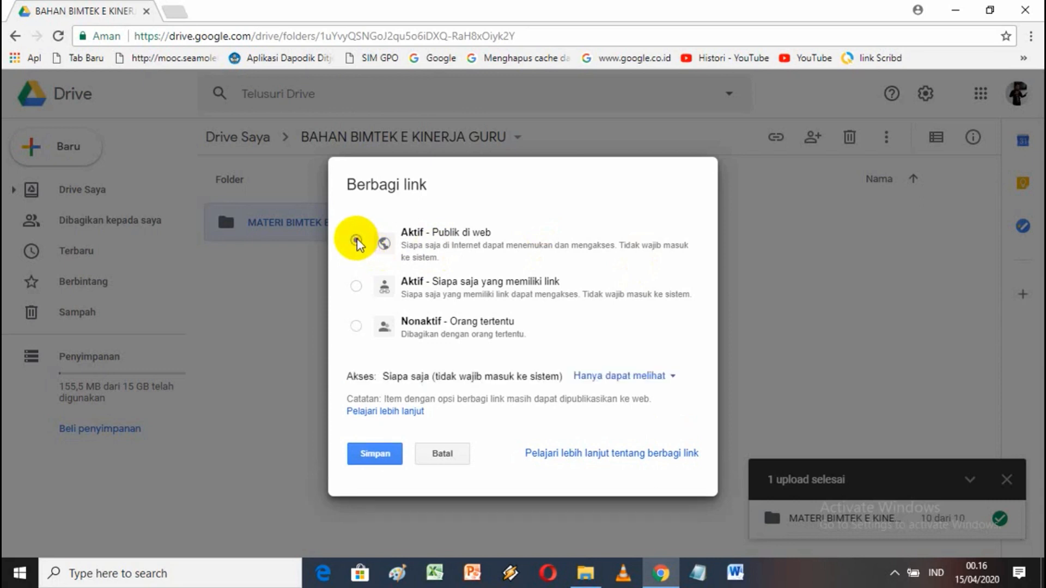
pyautogui.click(374, 457)
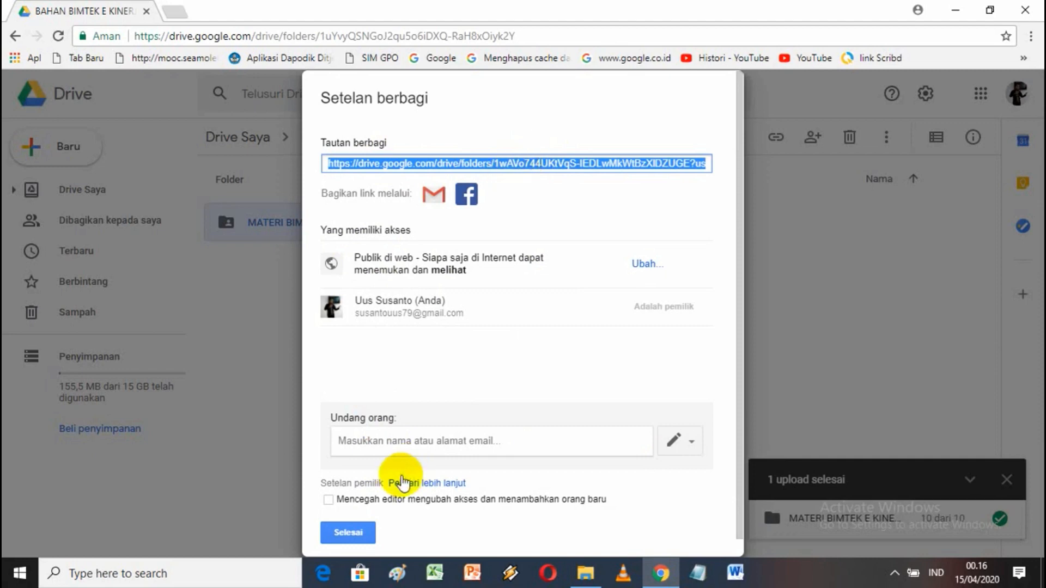
pyautogui.click(349, 533)
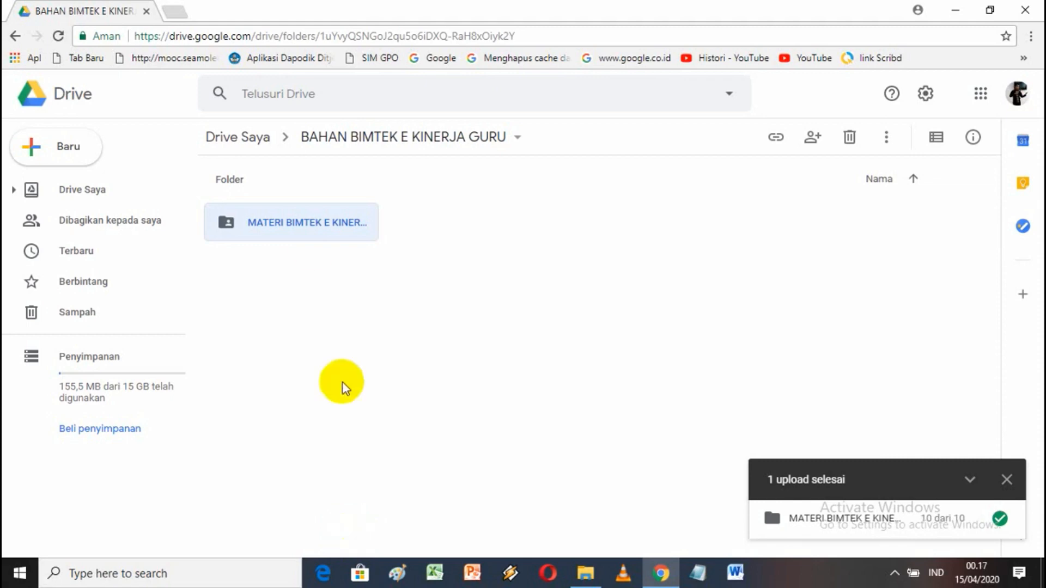
# Open and leave the MATERI BIMTEK E KINERJA folder, then get its shareable link
pyautogui.doubleClick(290, 224)
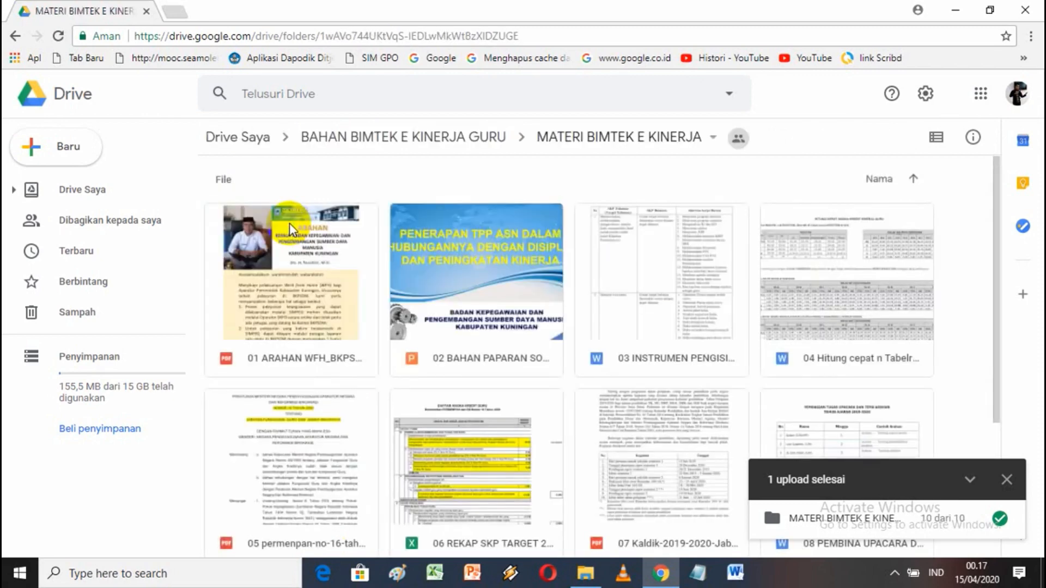
pyautogui.click(412, 143)
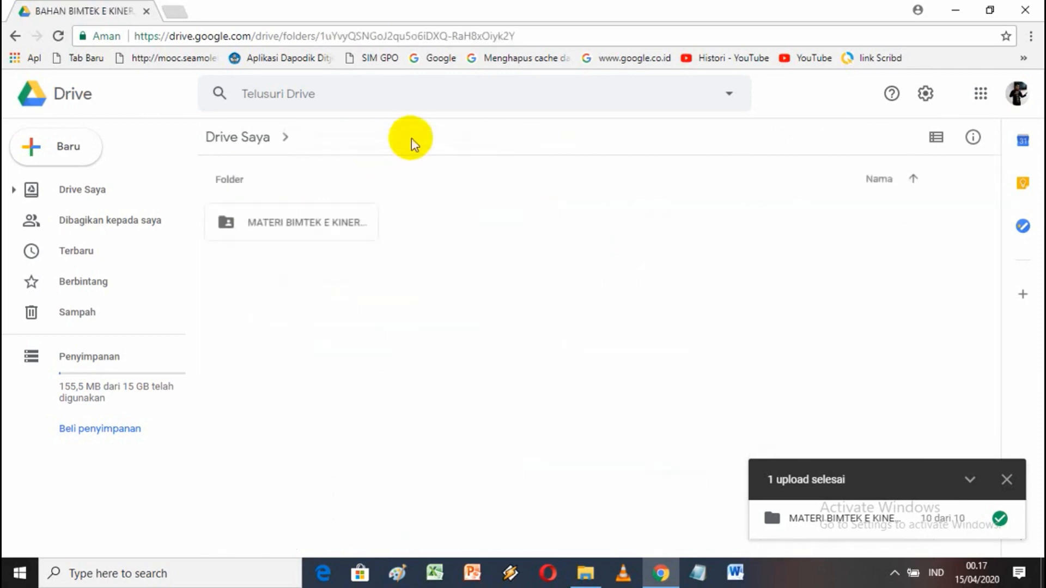
pyautogui.click(290, 238)
pyautogui.rightClick(291, 238)
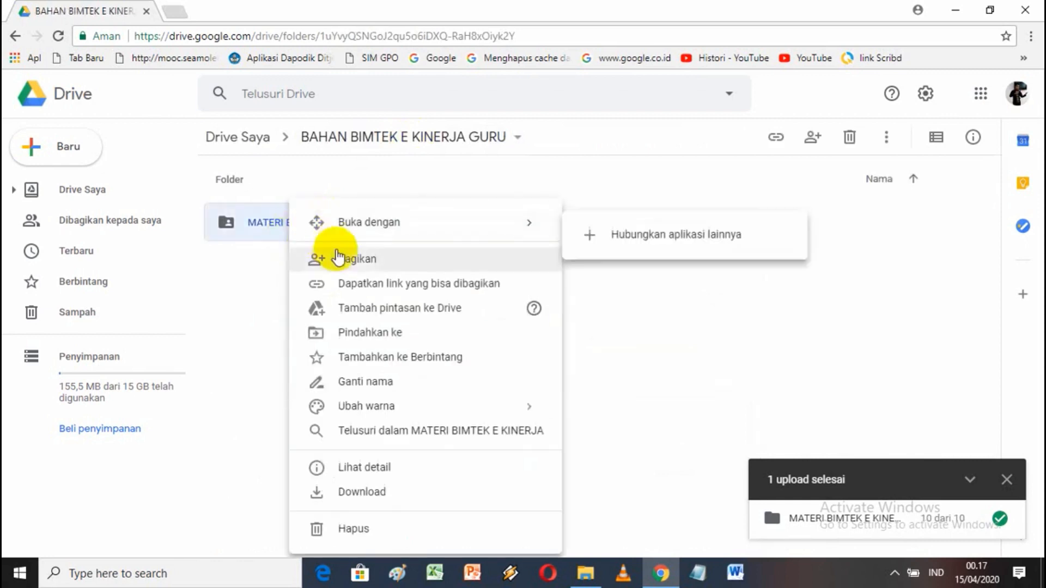
pyautogui.click(343, 285)
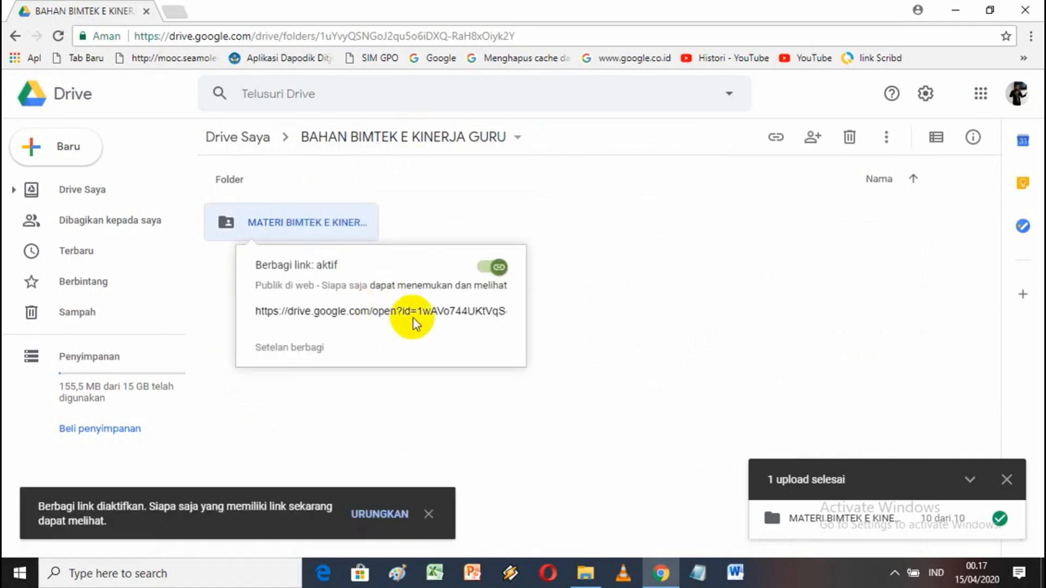
# Bring up the folder's shareable link again and open a new browser tab
pyautogui.rightClick(302, 233)
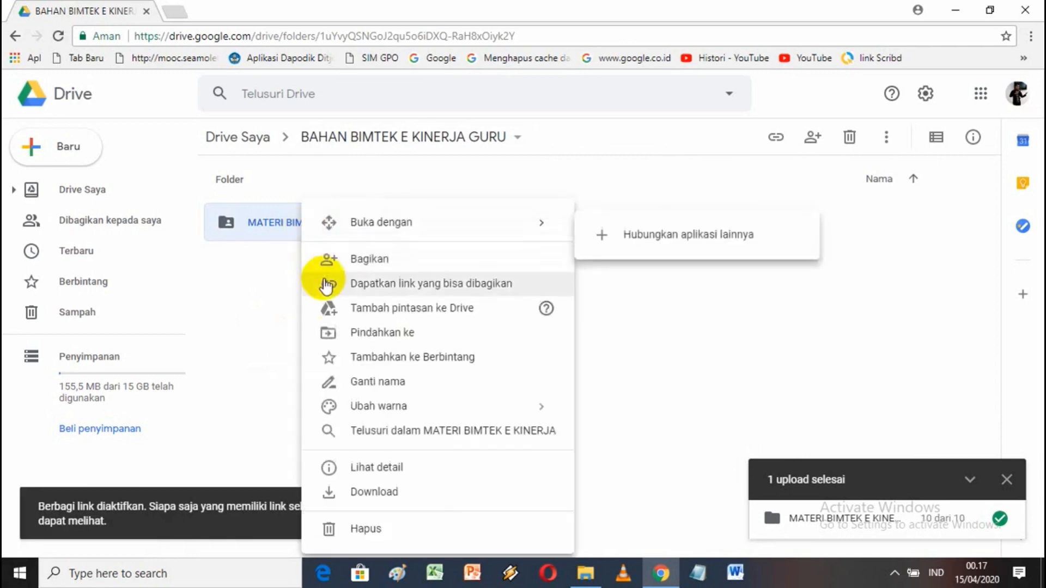
pyautogui.click(356, 293)
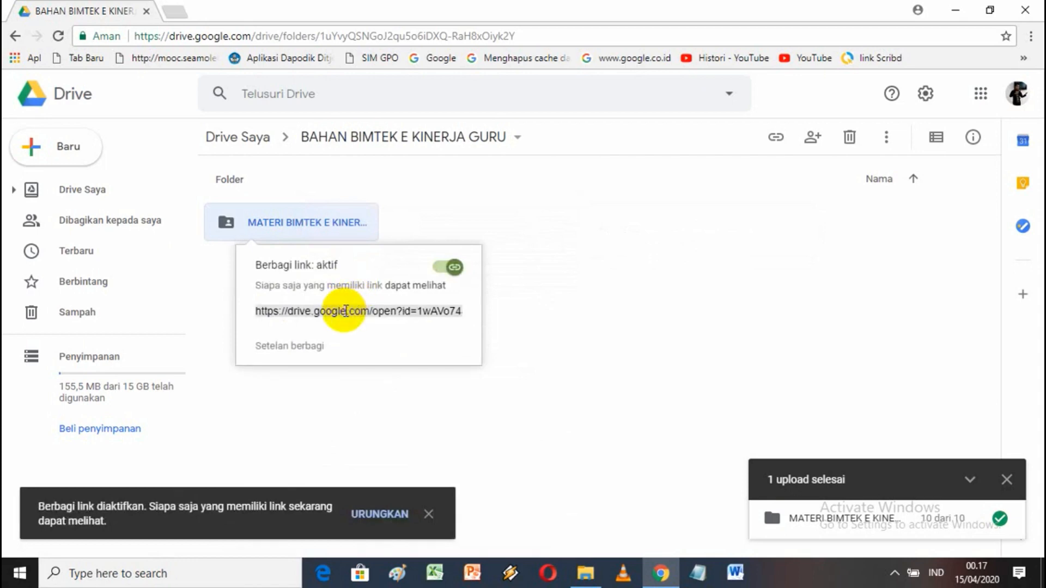
pyautogui.click(178, 15)
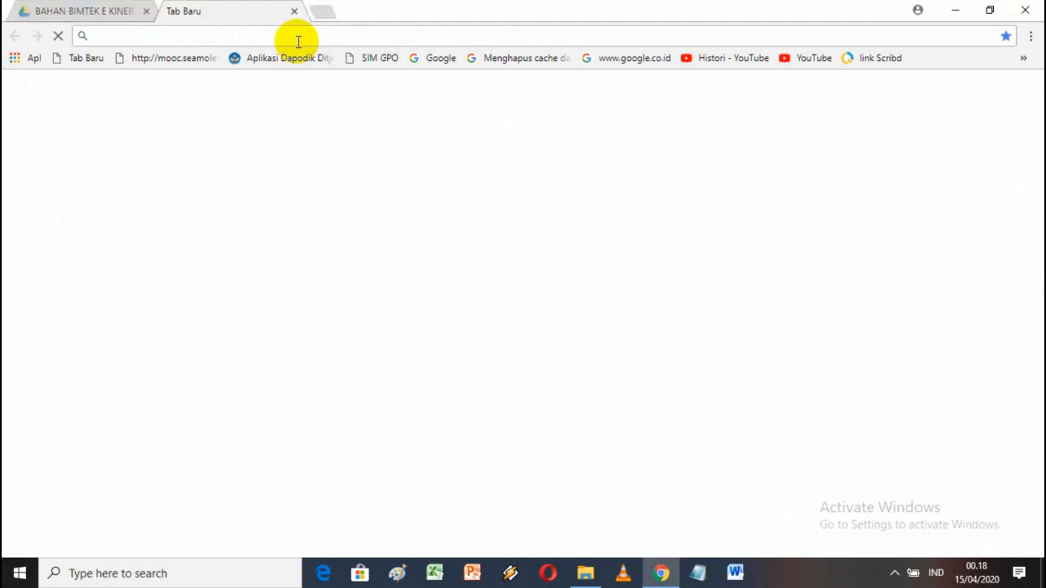
# Shorten the pasted Drive link on gg.gg with the custom alias MATERI BIMTEK E KINERJA
pyautogui.write('gg.')
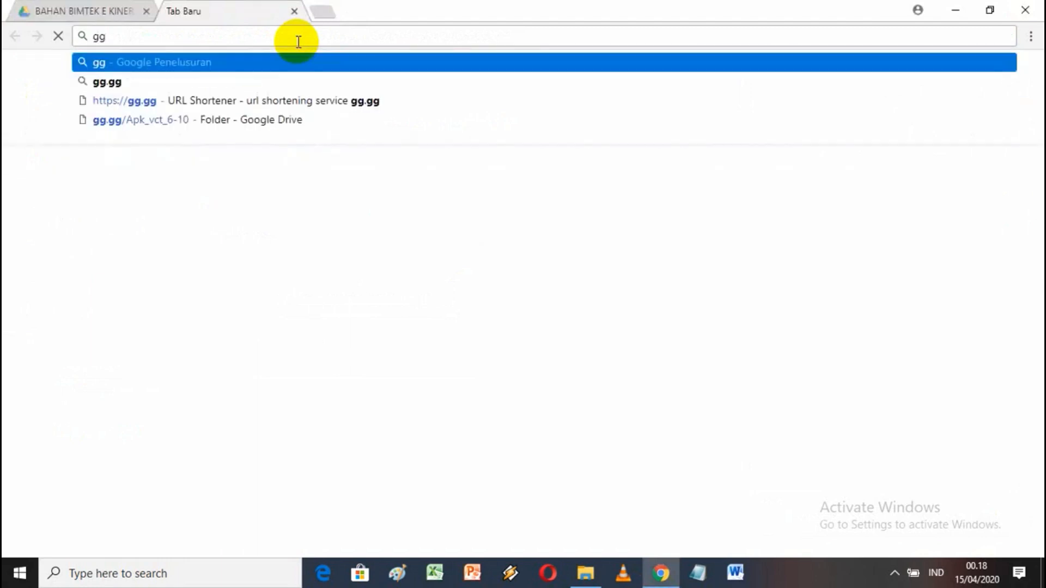
pyautogui.write('gg')
pyautogui.press('Return')
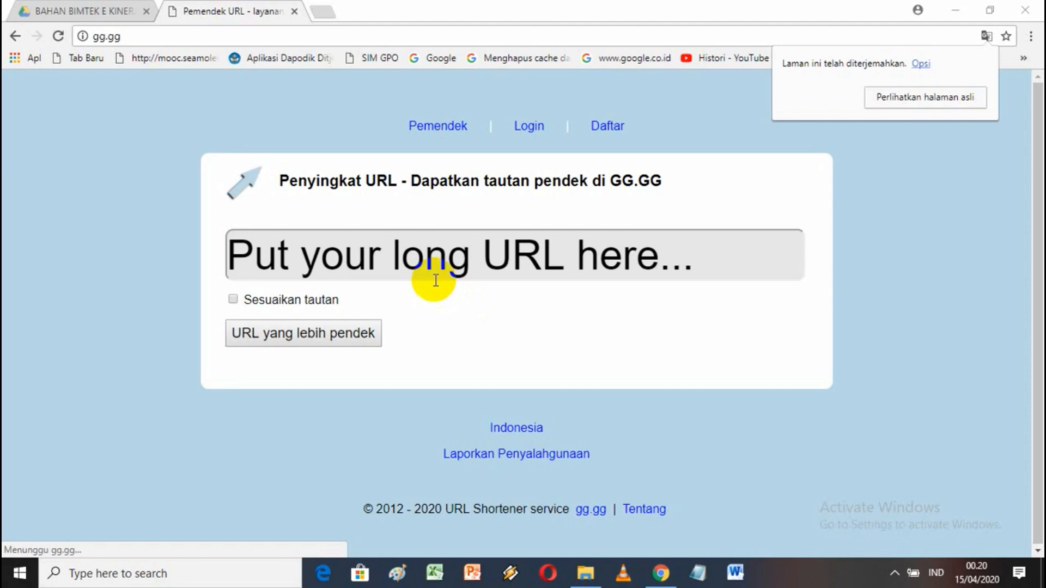
pyautogui.click(283, 264)
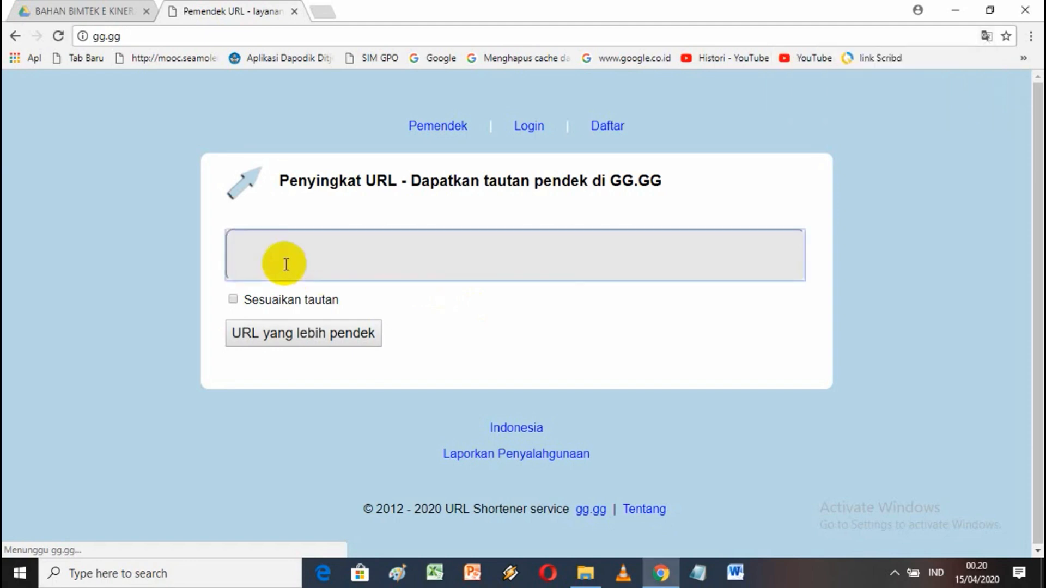
pyautogui.hotkey('ctrl', 'v')
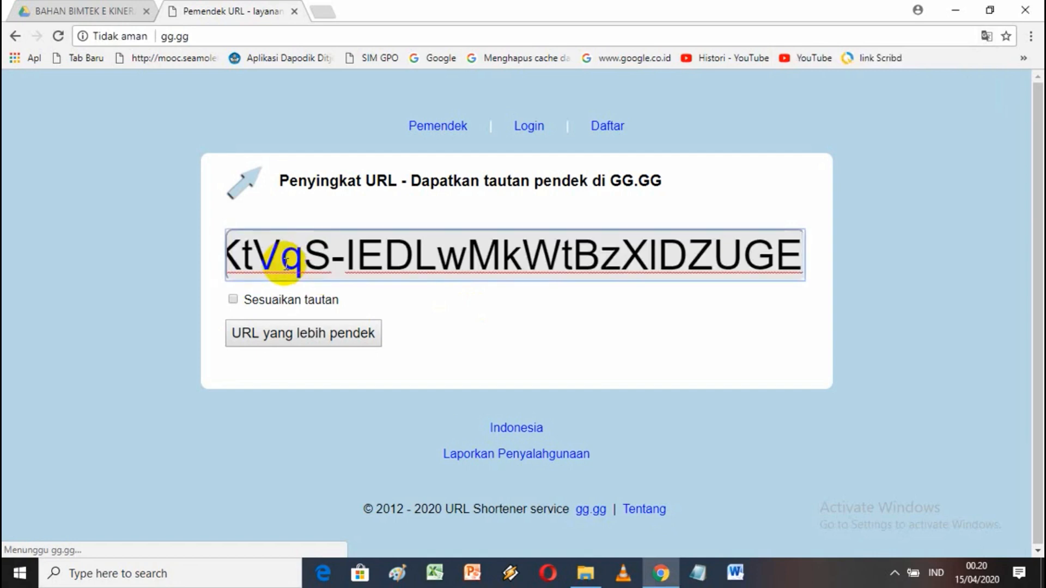
pyautogui.click(233, 300)
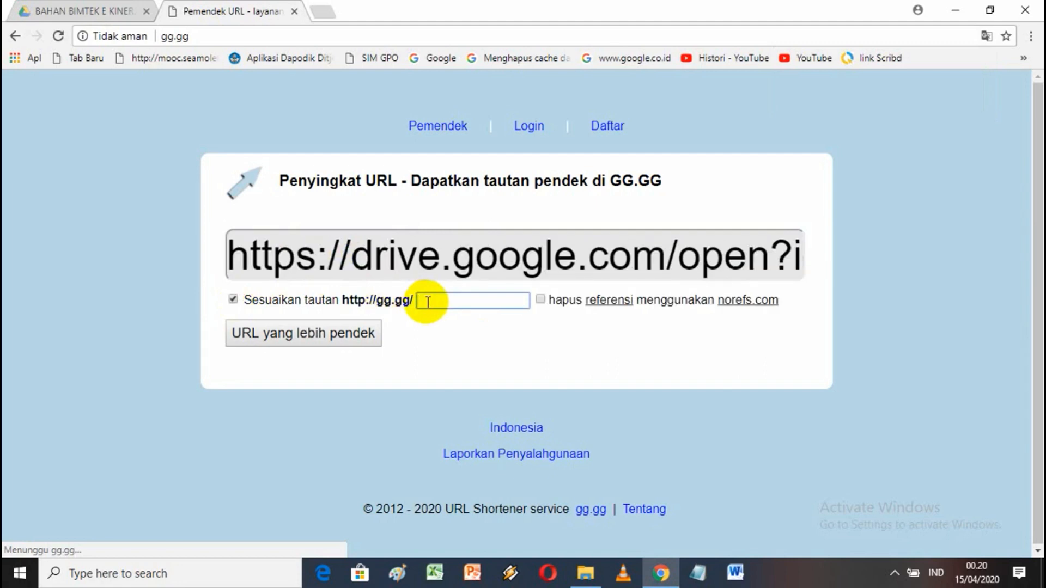
pyautogui.write('MATERI BIMTEK')
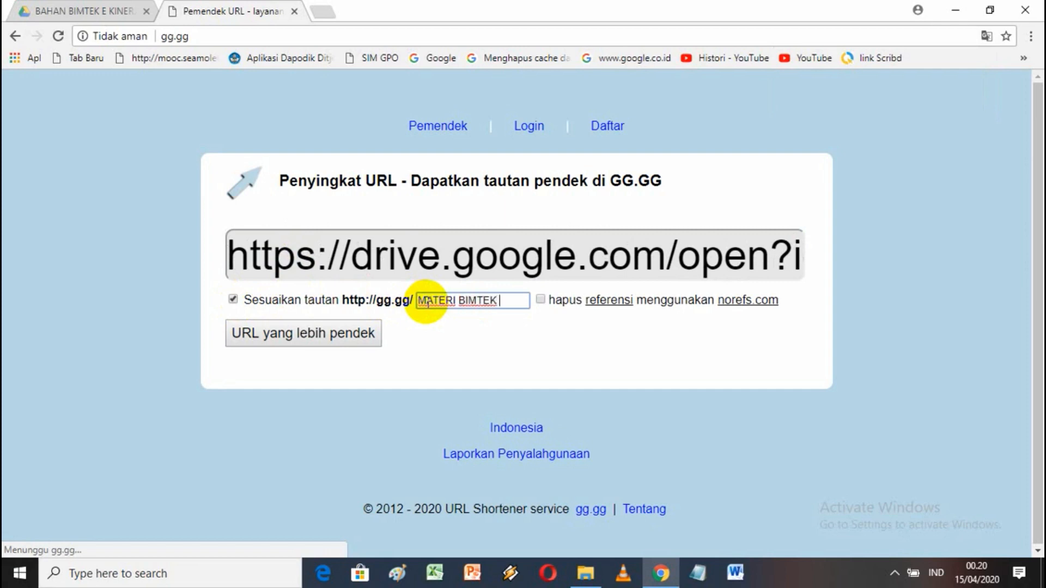
pyautogui.write(' E KINERJA')
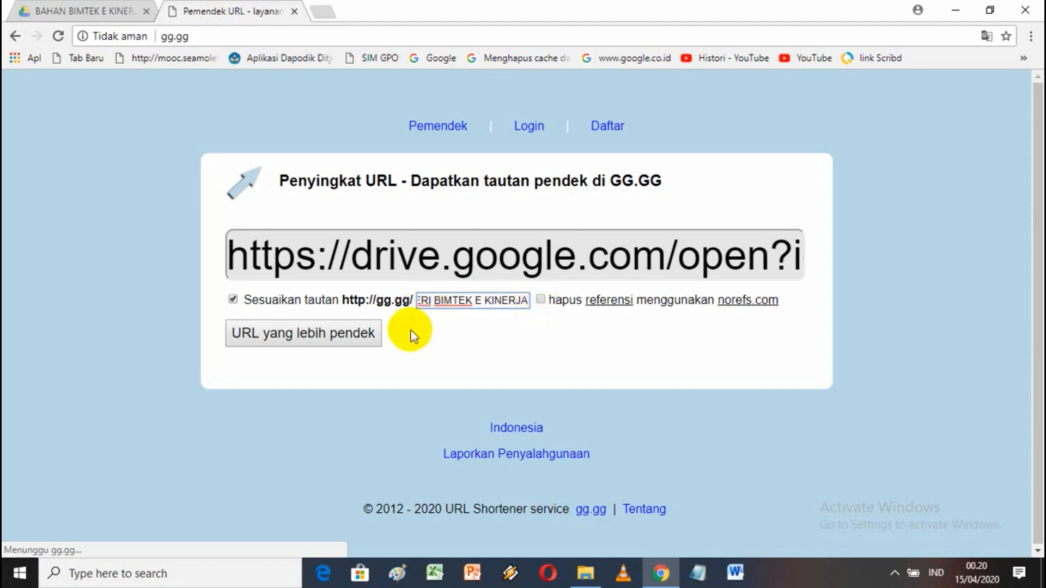
pyautogui.click(359, 339)
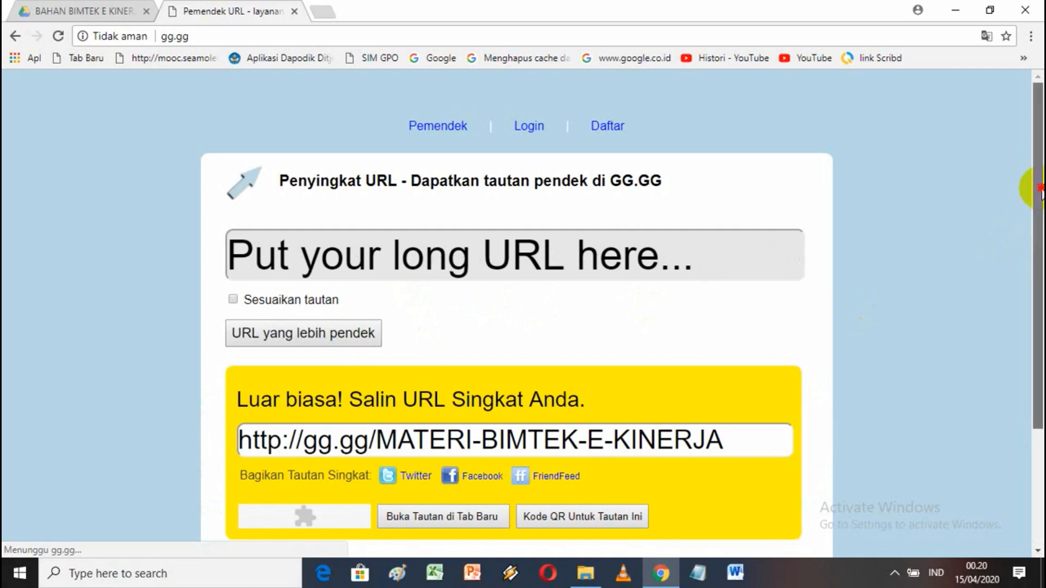
pyautogui.moveTo(1038, 188); pyautogui.dragTo(1021, 252)
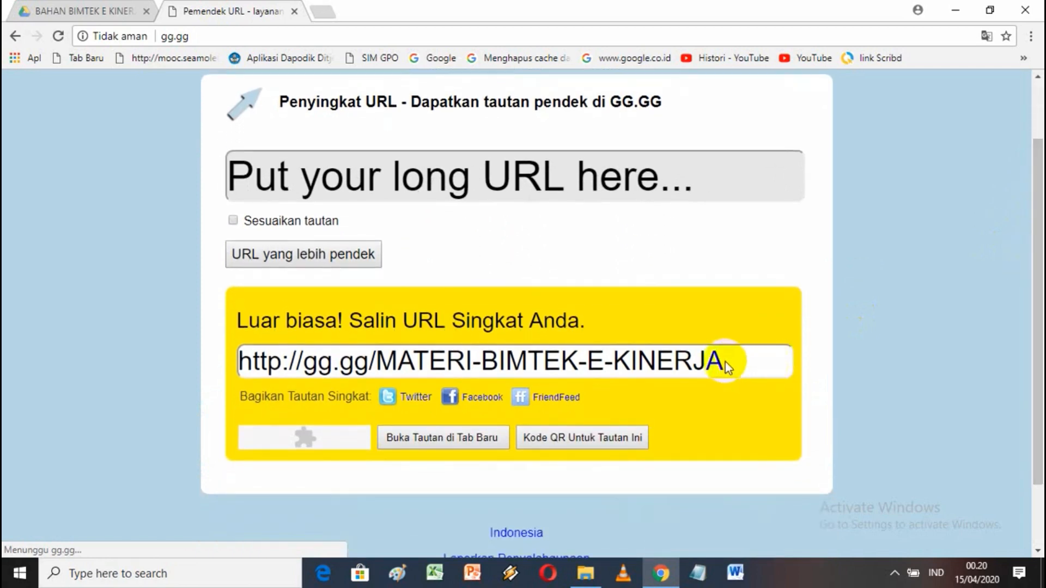
pyautogui.doubleClick(725, 362)
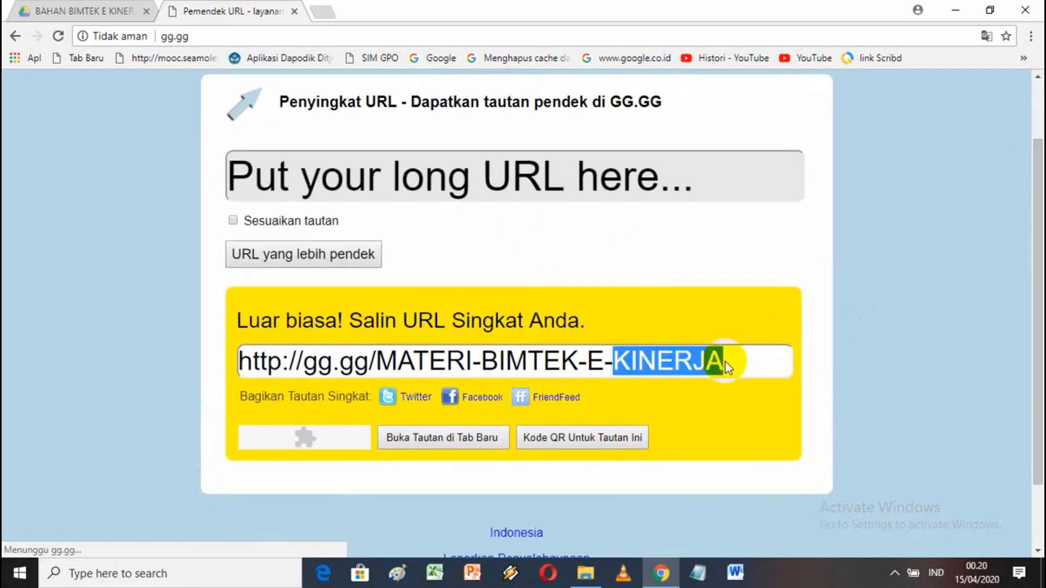
pyautogui.click(287, 358)
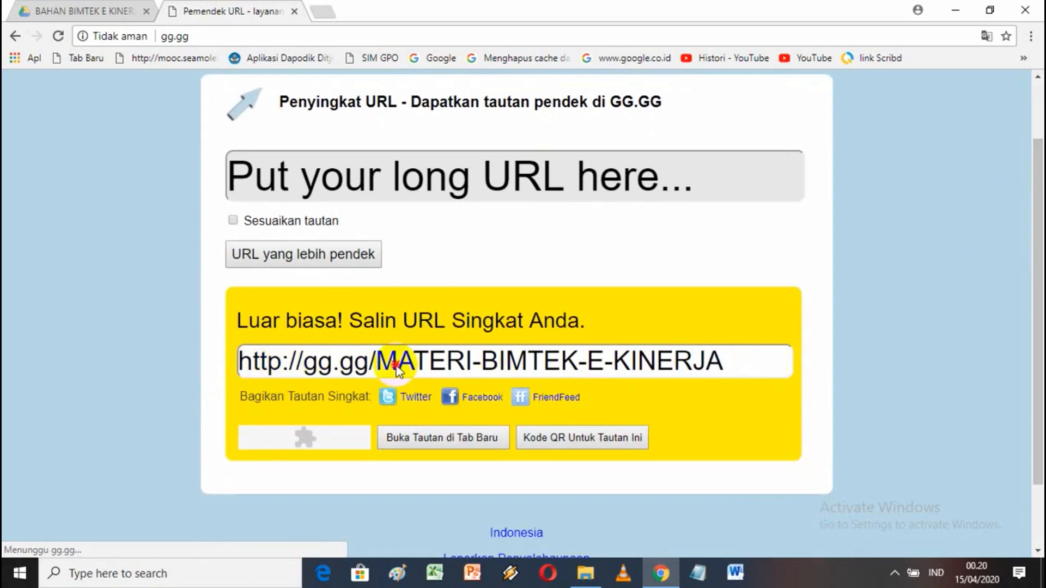
pyautogui.doubleClick(481, 365)
pyautogui.click(456, 367)
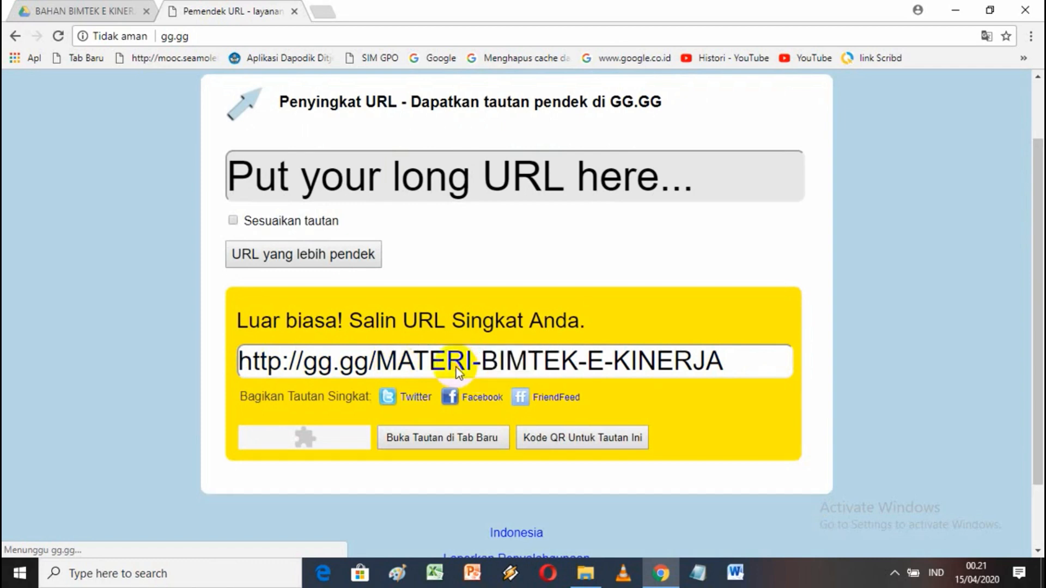
pyautogui.doubleClick(457, 368)
pyautogui.click(457, 370)
pyautogui.hotkey('ctrl', 'c')
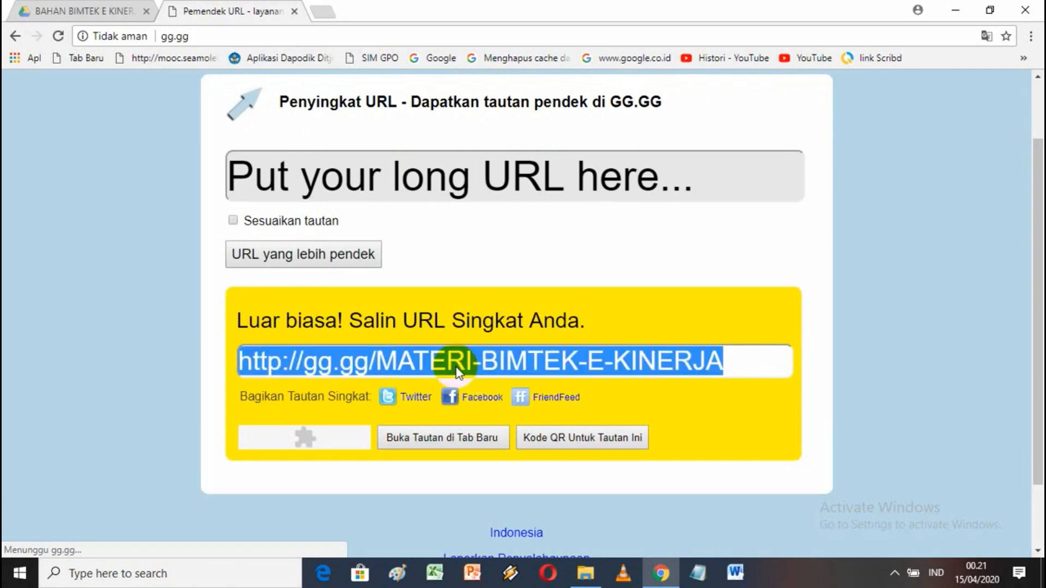
pyautogui.click(698, 574)
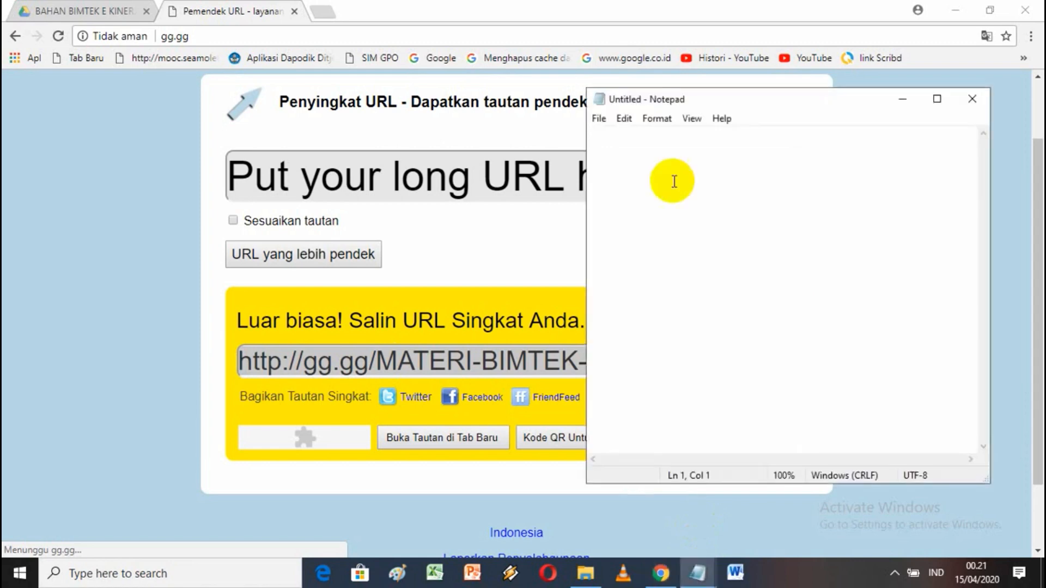
# Paste the short link into Notepad beneath the caption LING UNTUK MELIHAT MATERI BIMTEK E KINERJA
pyautogui.hotkey('ctrl', 'v')
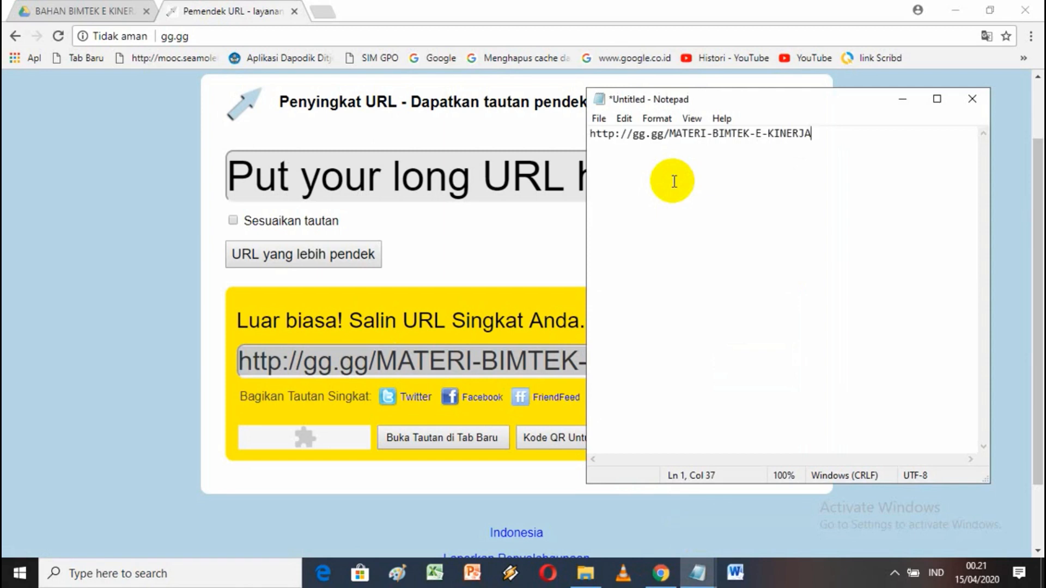
pyautogui.click(601, 135)
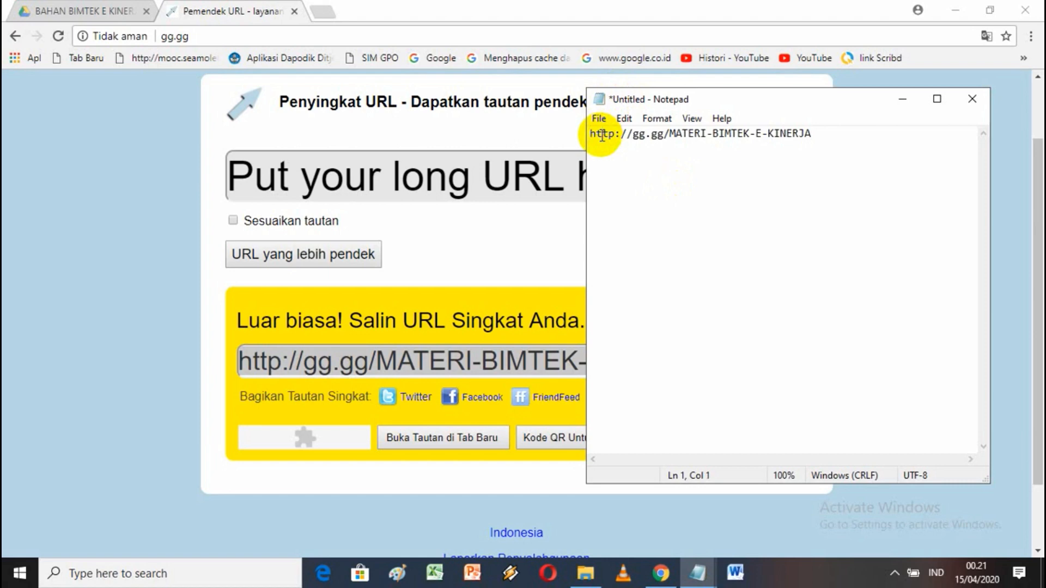
pyautogui.write('LING U')
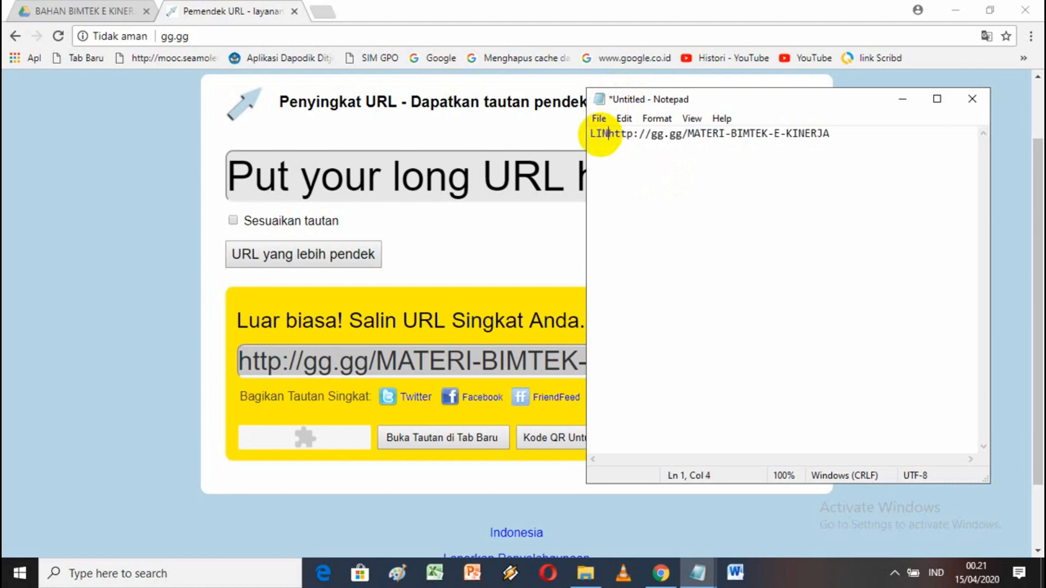
pyautogui.write('NTUK ME')
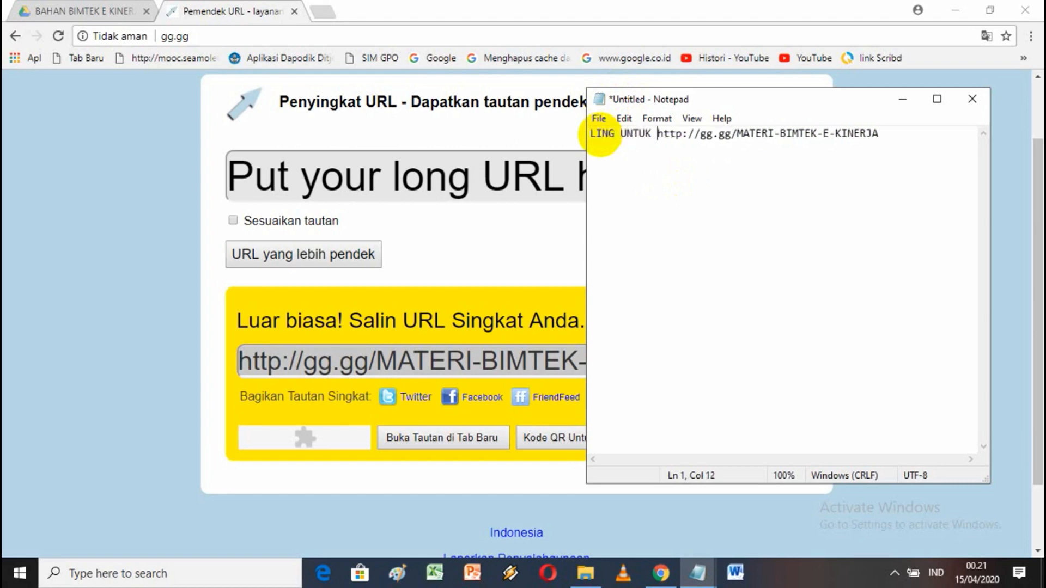
pyautogui.write('LIHAT MATER')
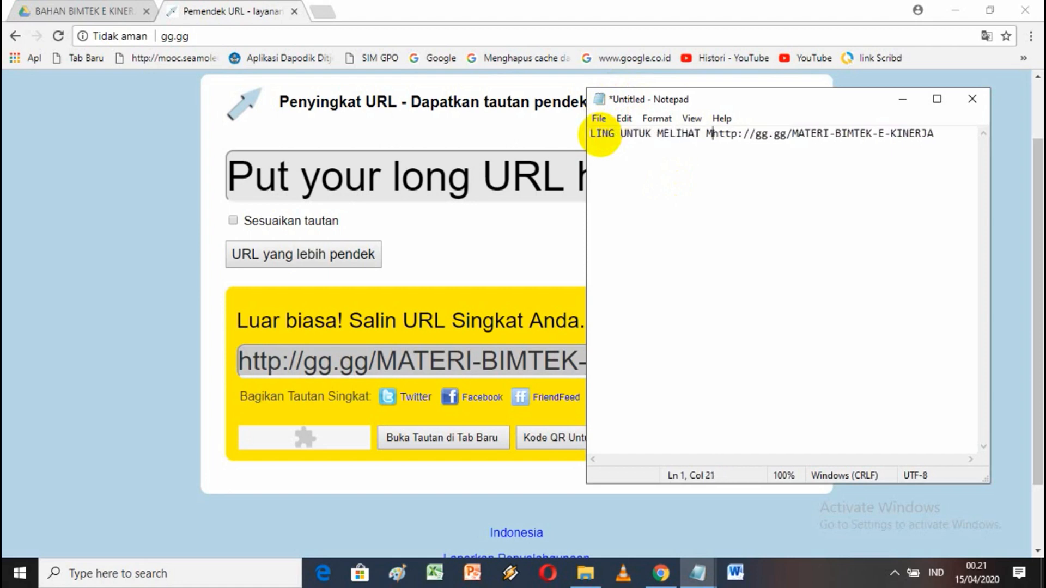
pyautogui.write('I BIMT')
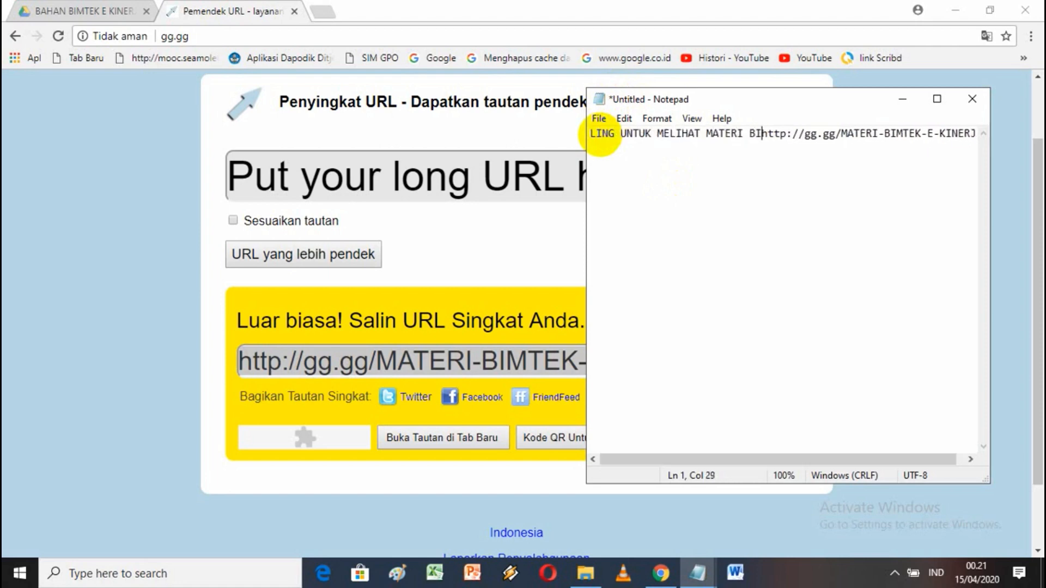
pyautogui.write('EK E KIN')
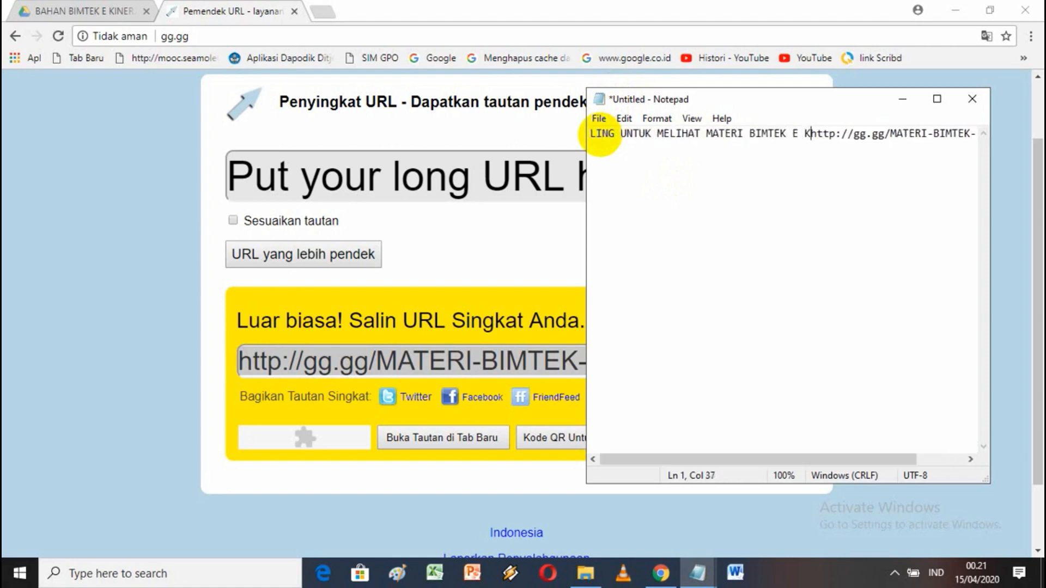
pyautogui.write('ERJA')
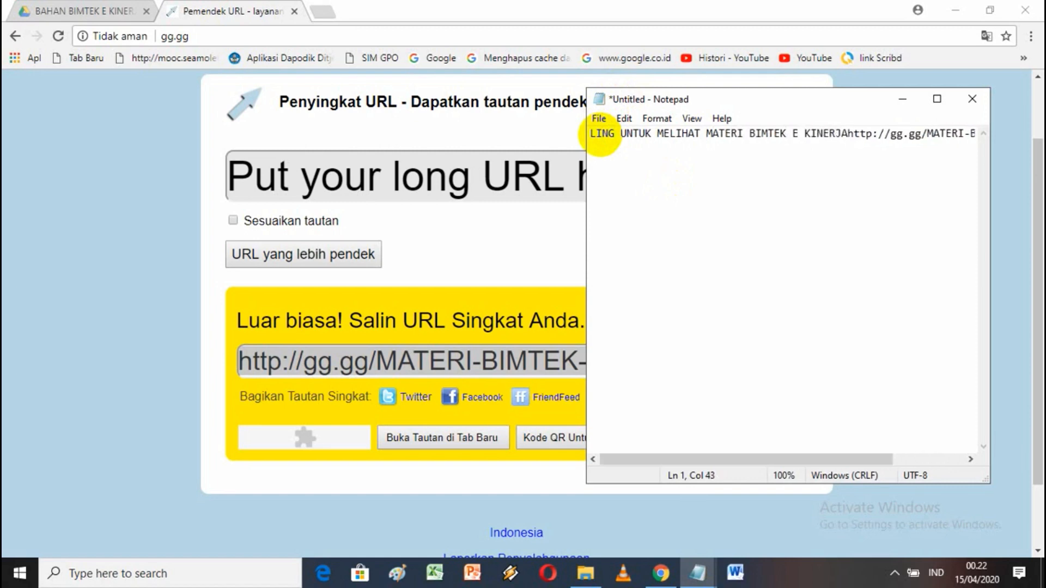
pyautogui.press('Return')
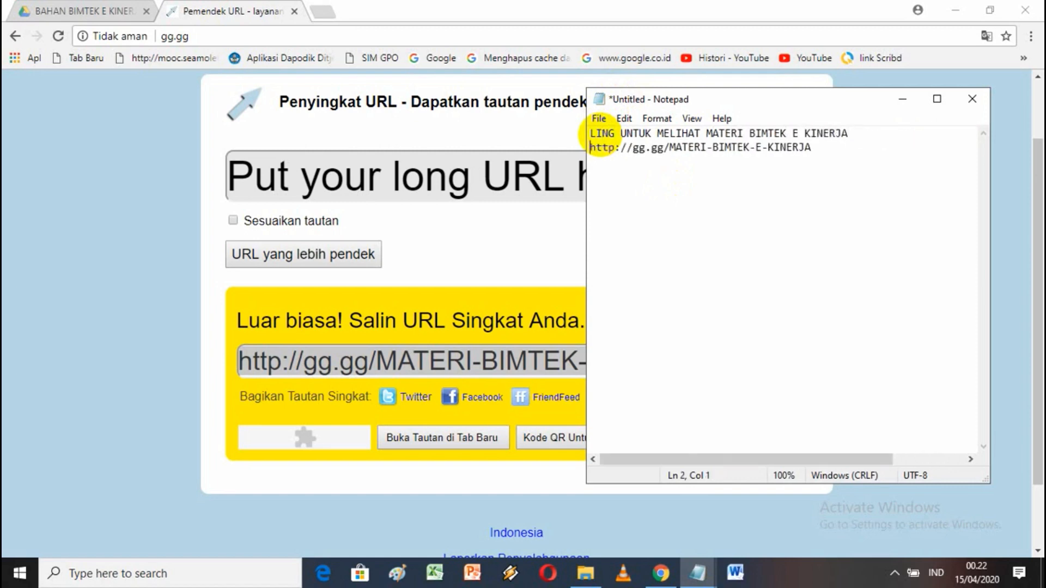
pyautogui.click(599, 123)
# Save the note with Save As under the file name MATERI E KINERJA
pyautogui.click(631, 204)
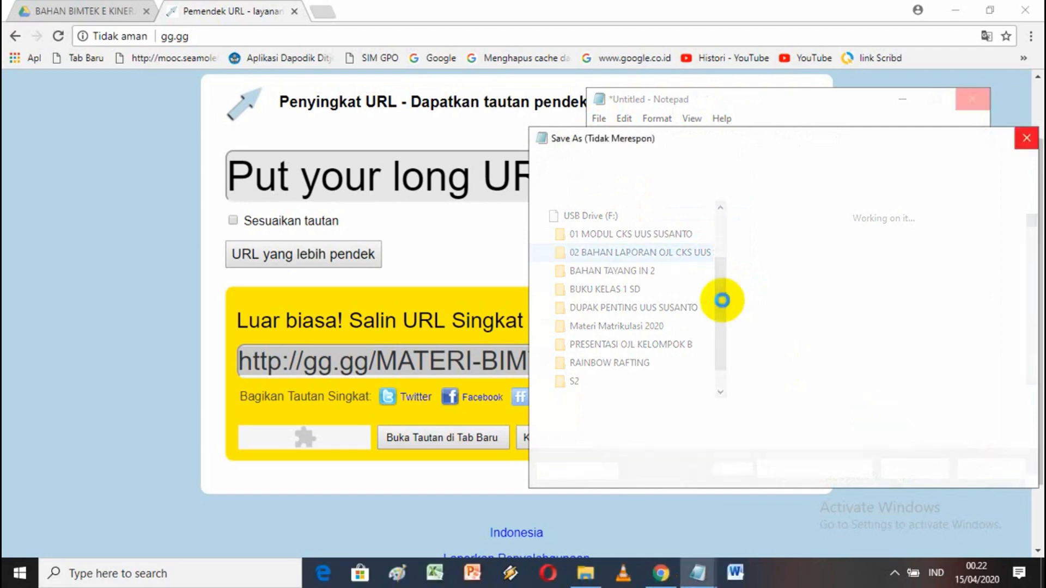
pyautogui.click(667, 418)
pyautogui.press('BackSpace')
pyautogui.press('BackSpace')
pyautogui.press('BackSpace')
pyautogui.press('BackSpace')
pyautogui.press('BackSpace')
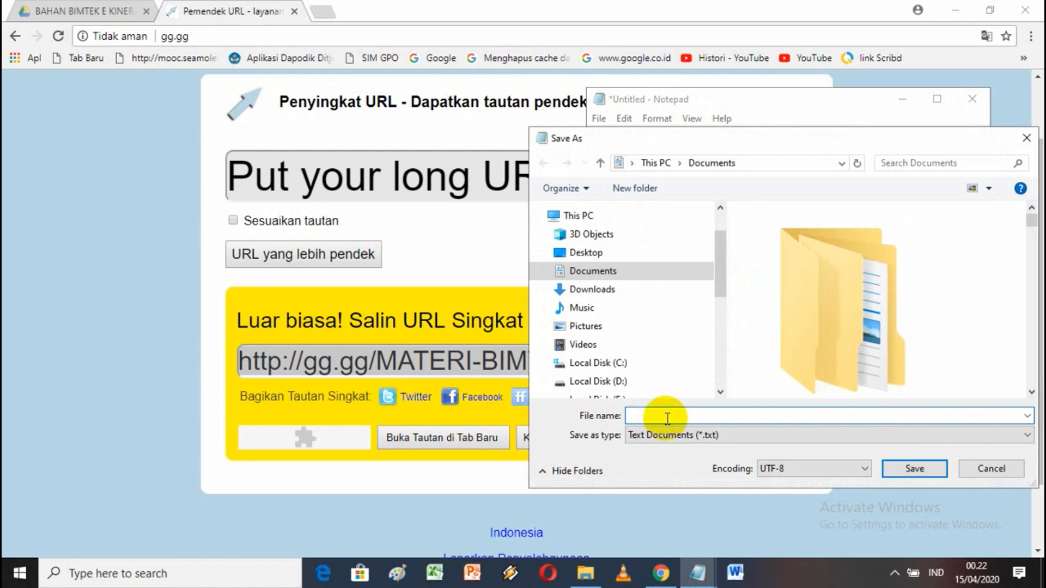
pyautogui.write('MATER')
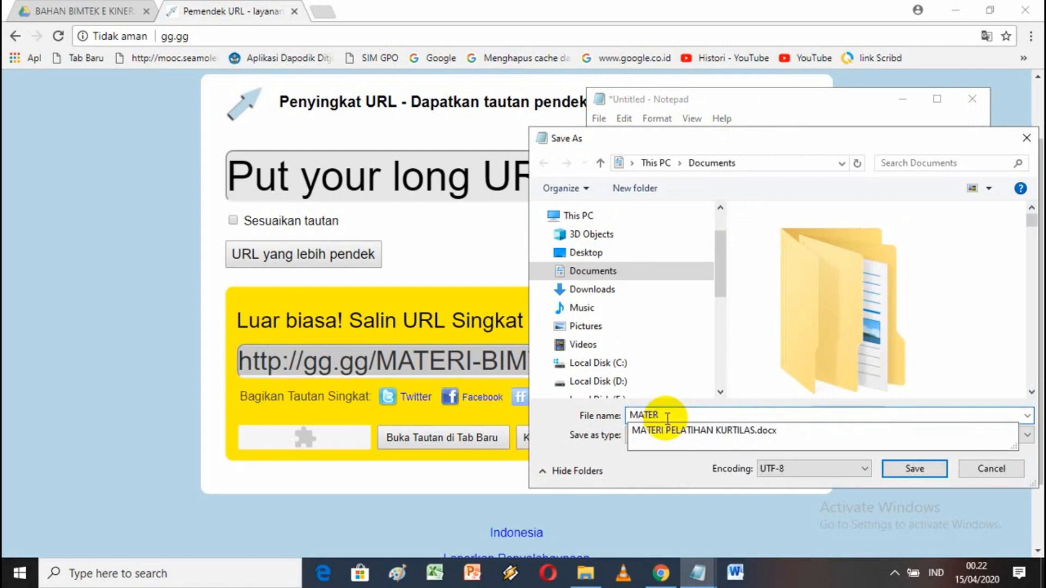
pyautogui.write('I E KINER')
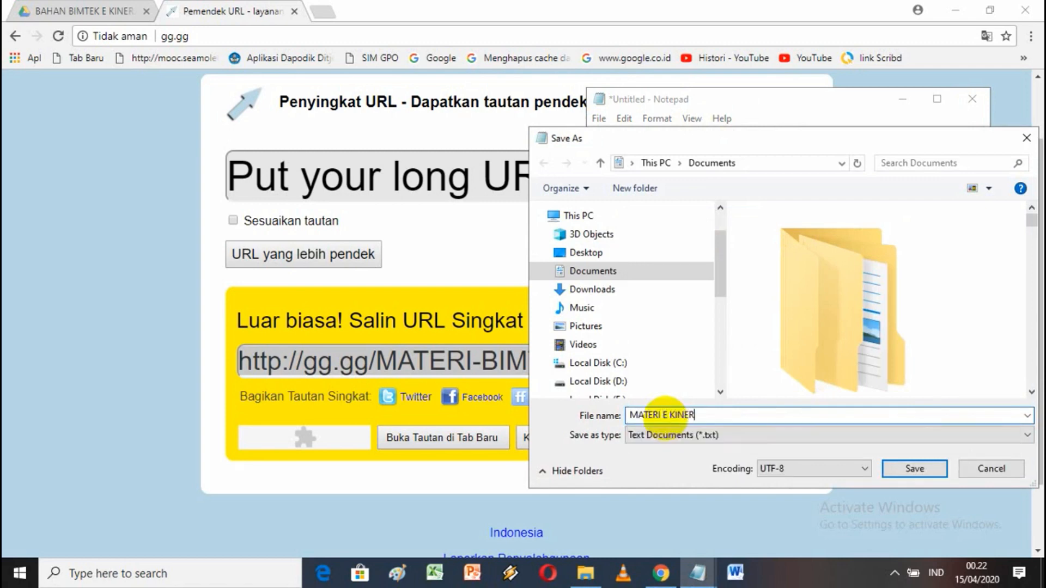
pyautogui.write('JA')
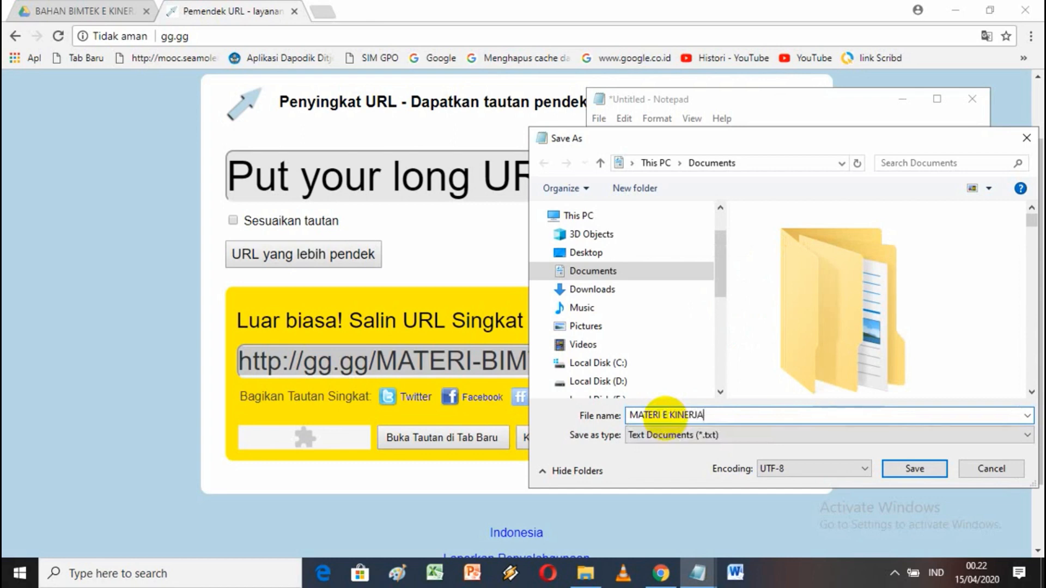
pyautogui.click(900, 469)
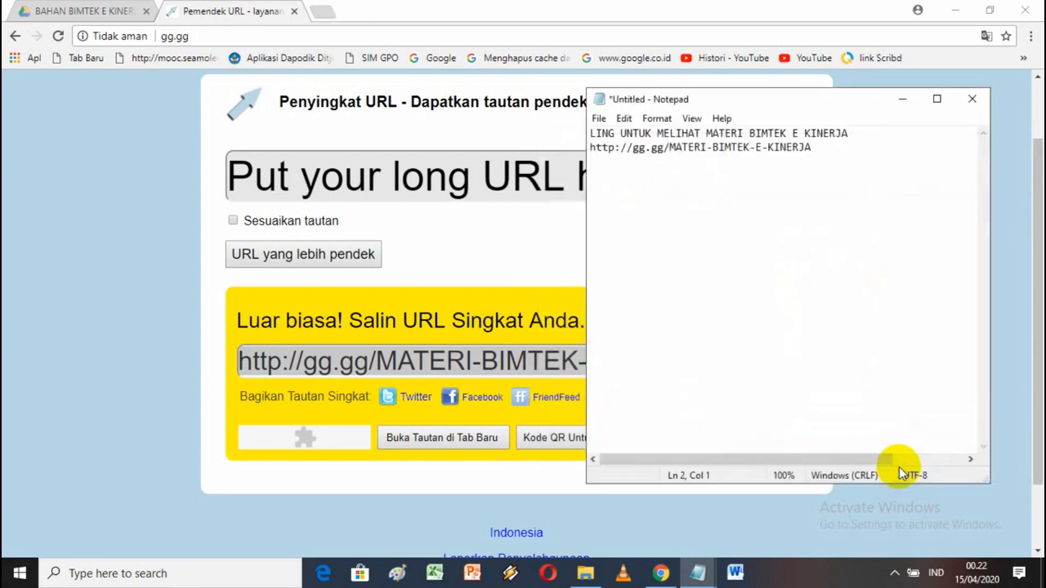
# Close the MATERI E KINERJA.txt note and the gg.gg tab to return to the BAHAN BIMTEK E KINERJA GURU folder
pyautogui.click(973, 99)
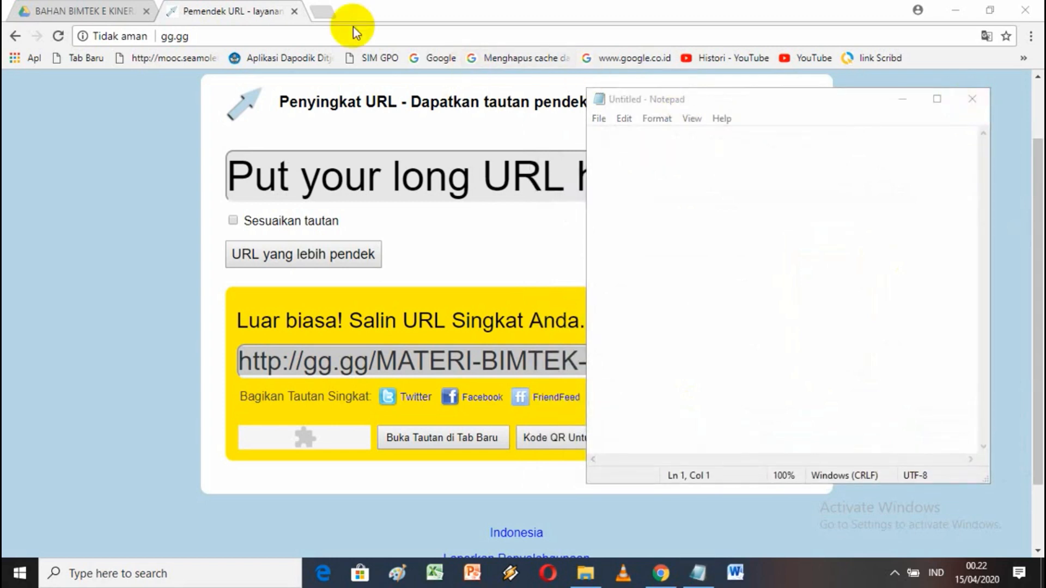
pyautogui.click(296, 13)
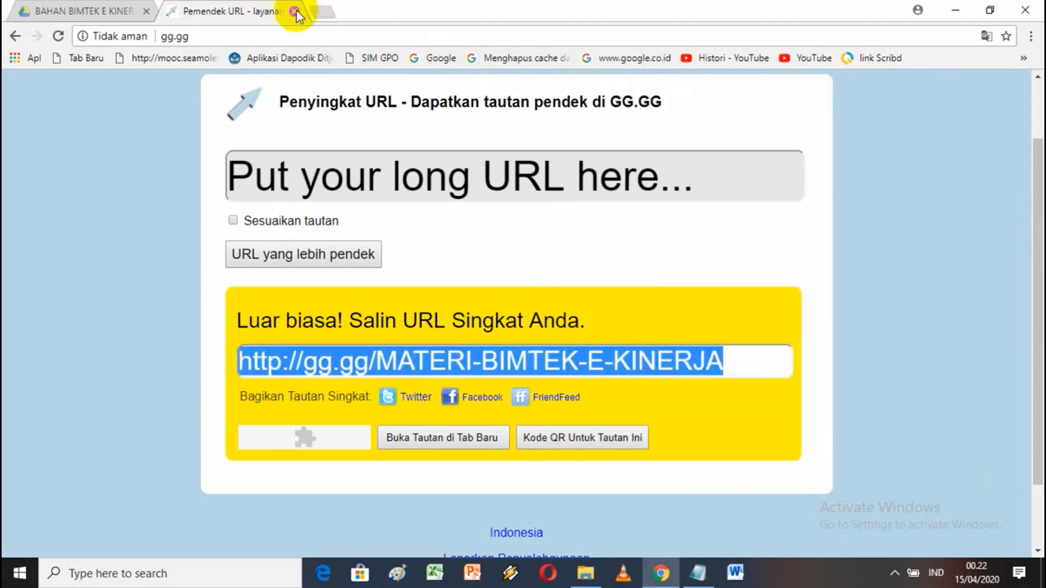
pyautogui.click(295, 11)
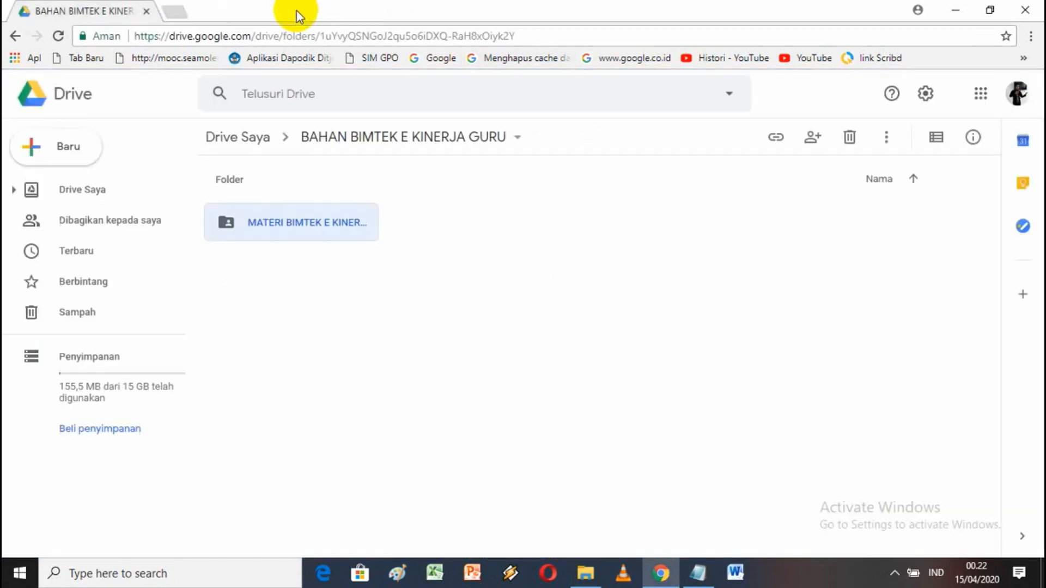